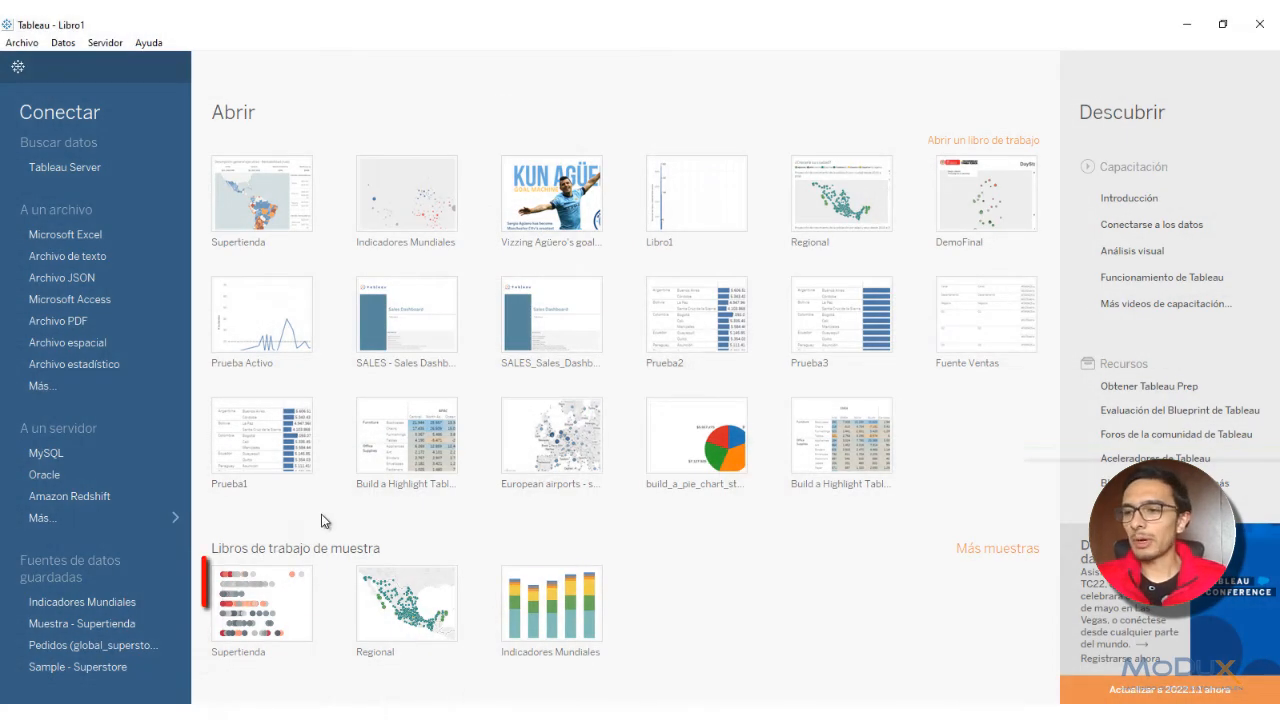
- Open the Supertienda sample workbook and go from the overview dashboard's map to its Mapa de ventas worksheet
click(277, 600)
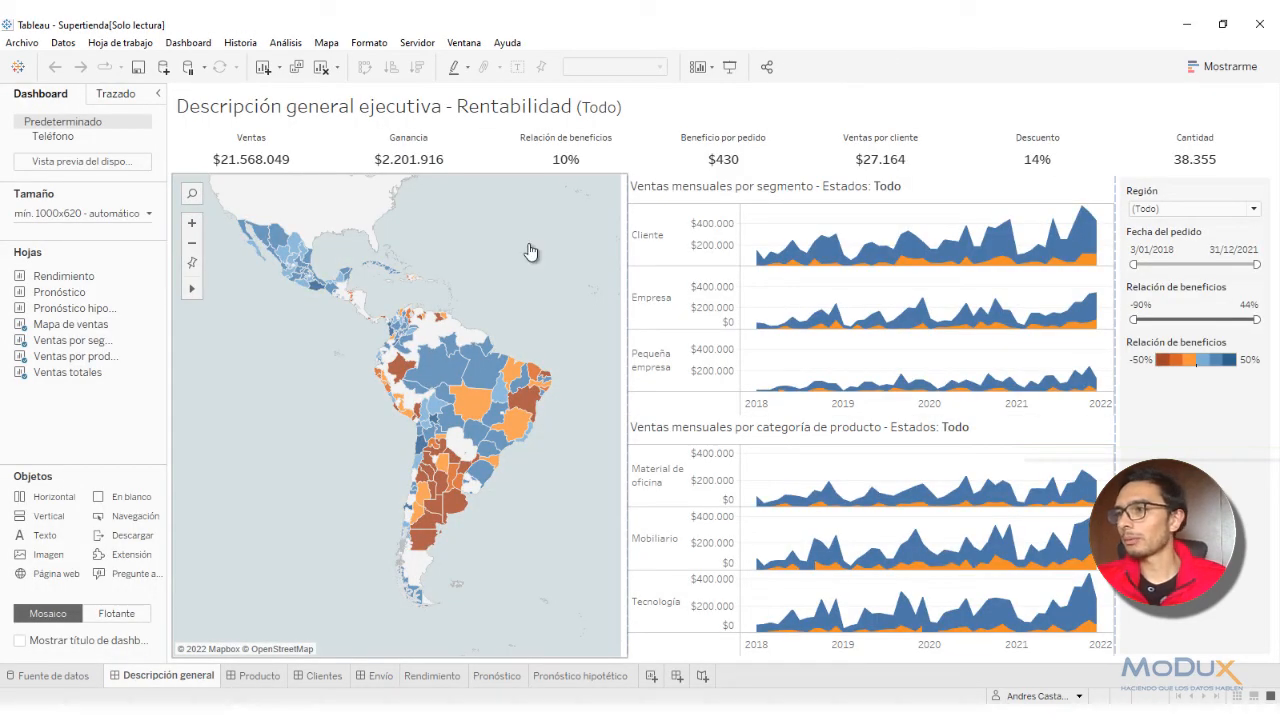
click(540, 251)
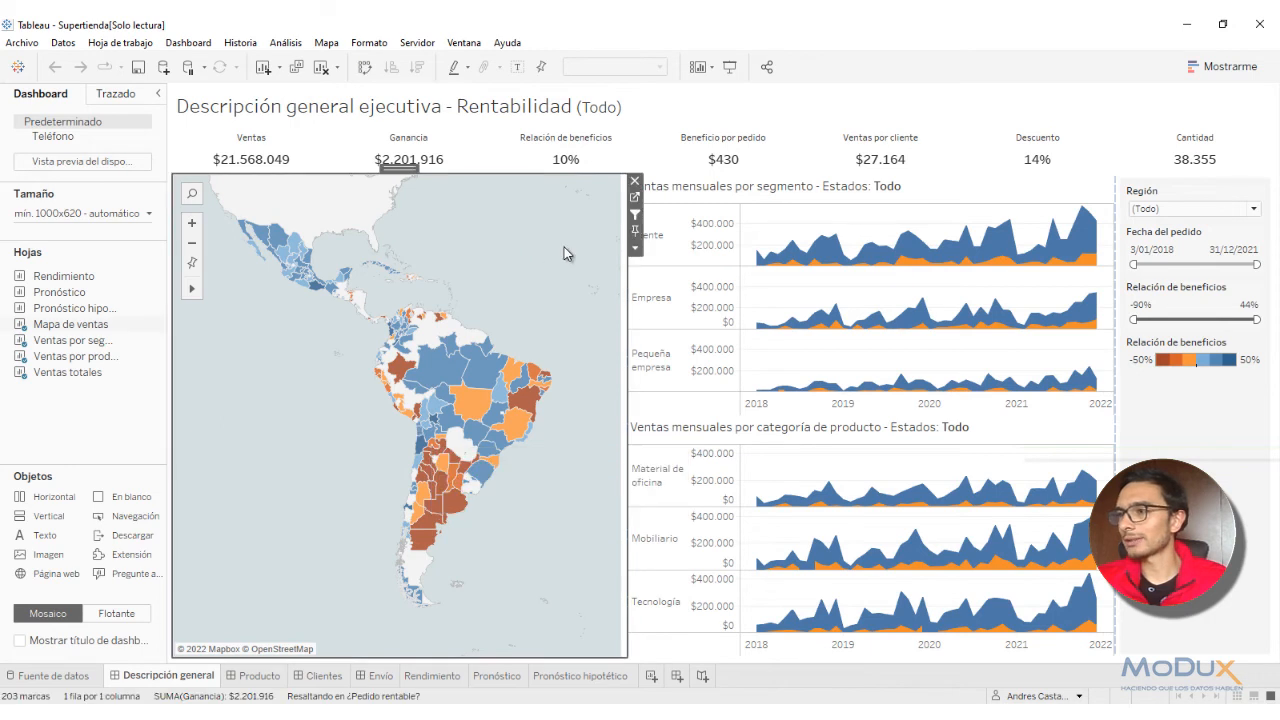
click(638, 207)
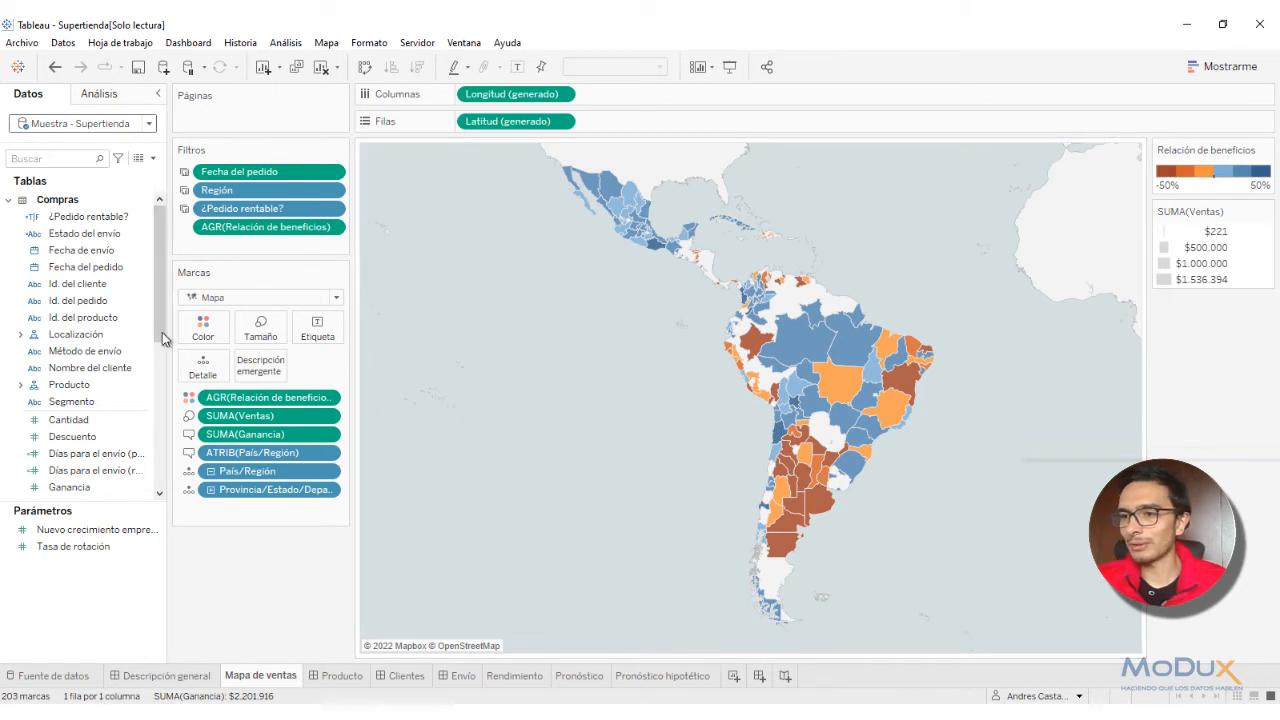
- Search the data fields for "rela" and inspect the formula of the Relación de beneficios calculated field without changing it
click(67, 160)
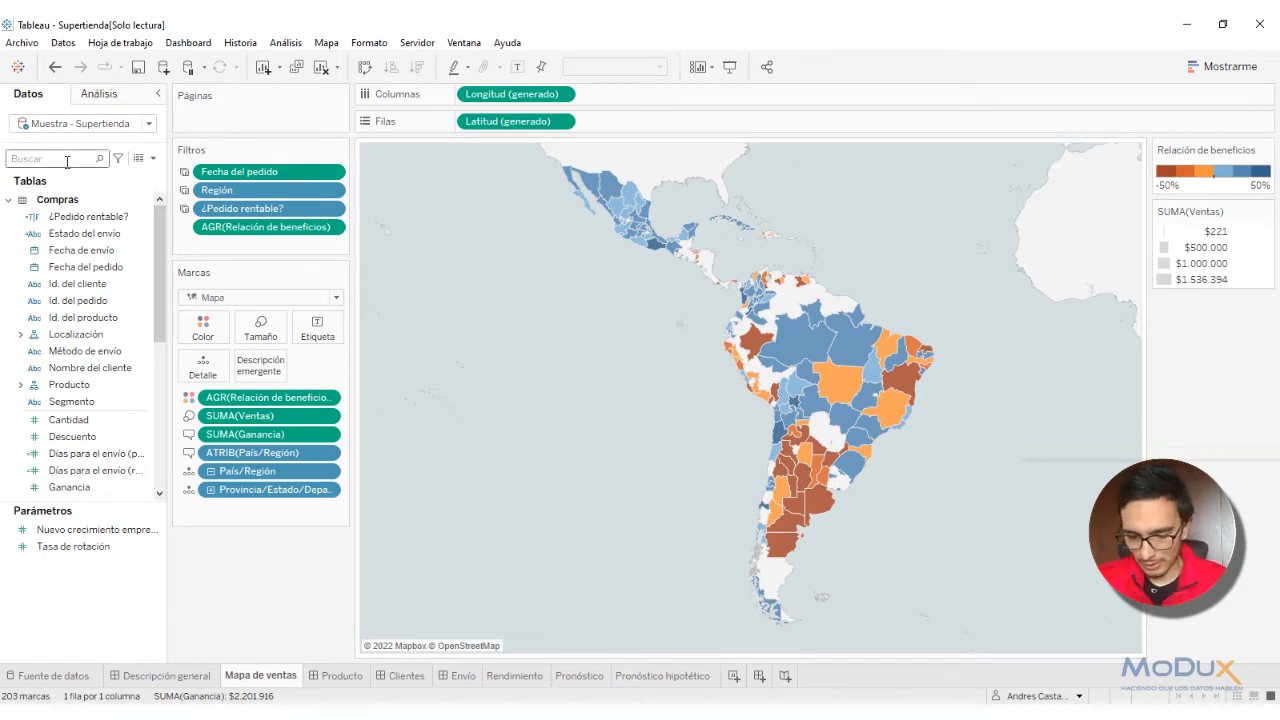
text(rela)
click(157, 214)
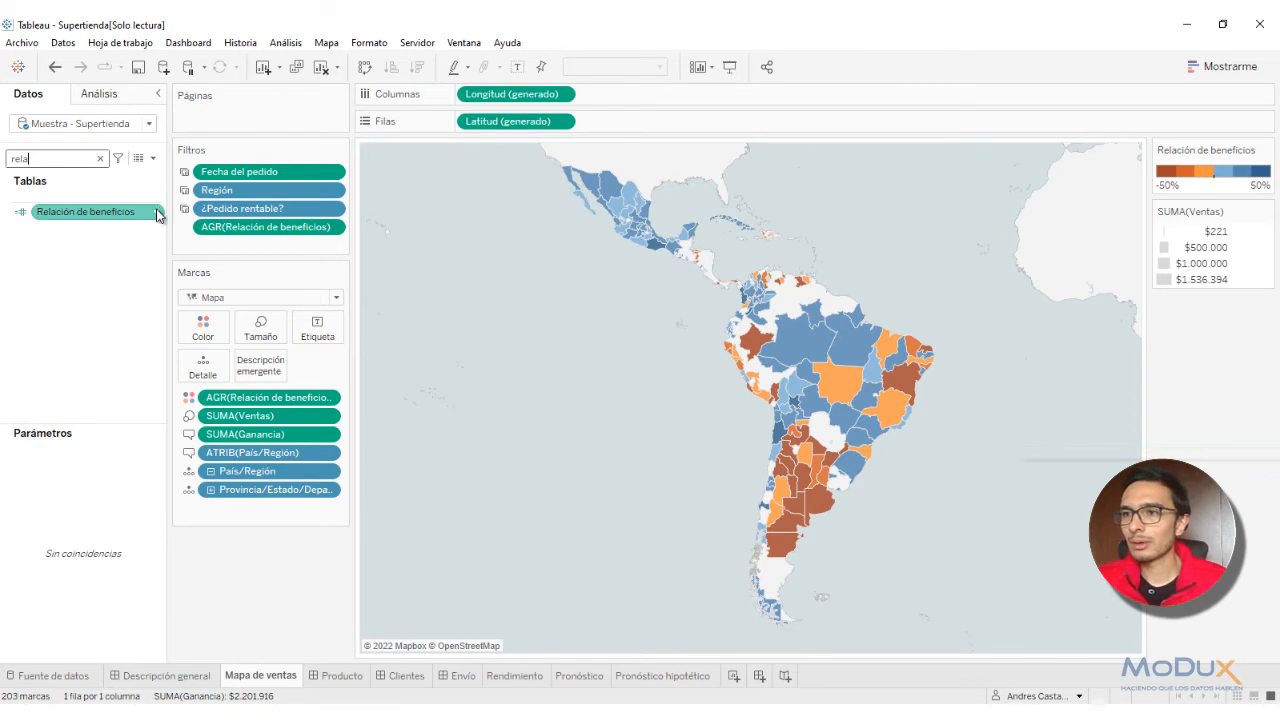
right_click(157, 214)
click(283, 300)
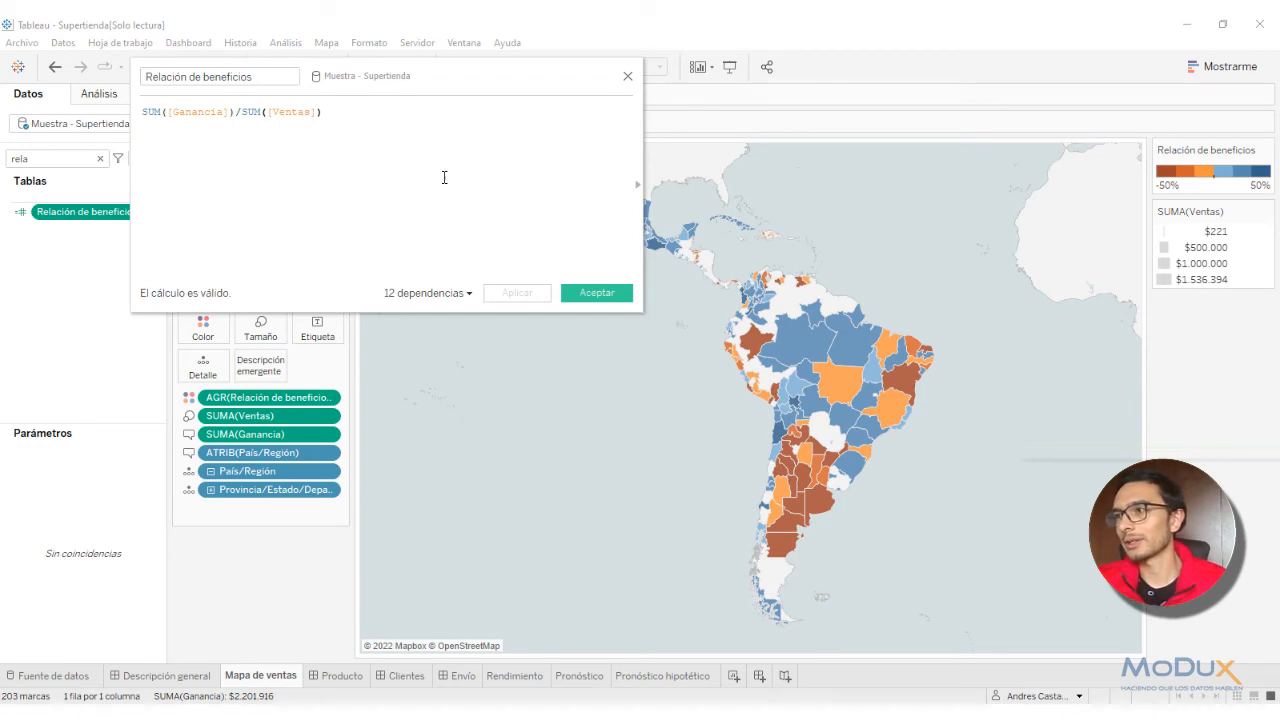
click(627, 77)
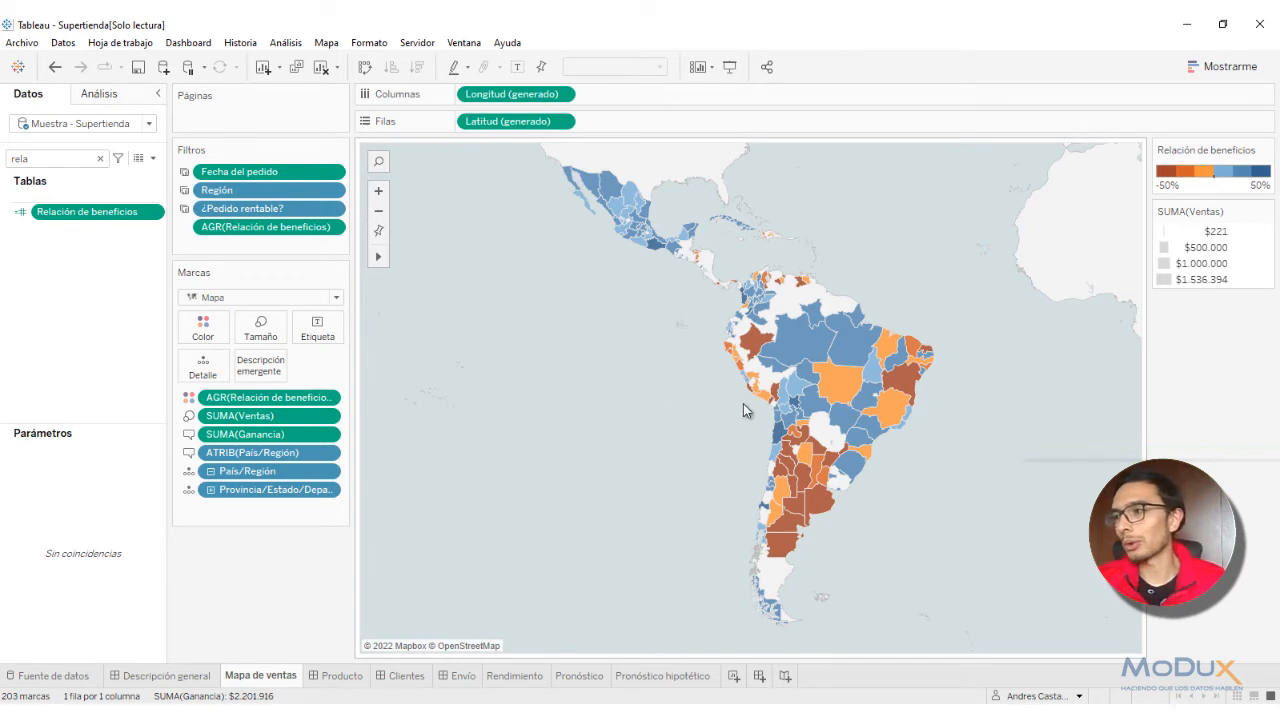
- Inspect Bahía's details on the map of Latin America and run Explain Data (Explique los datos) on that state
mouse_move(900, 379)
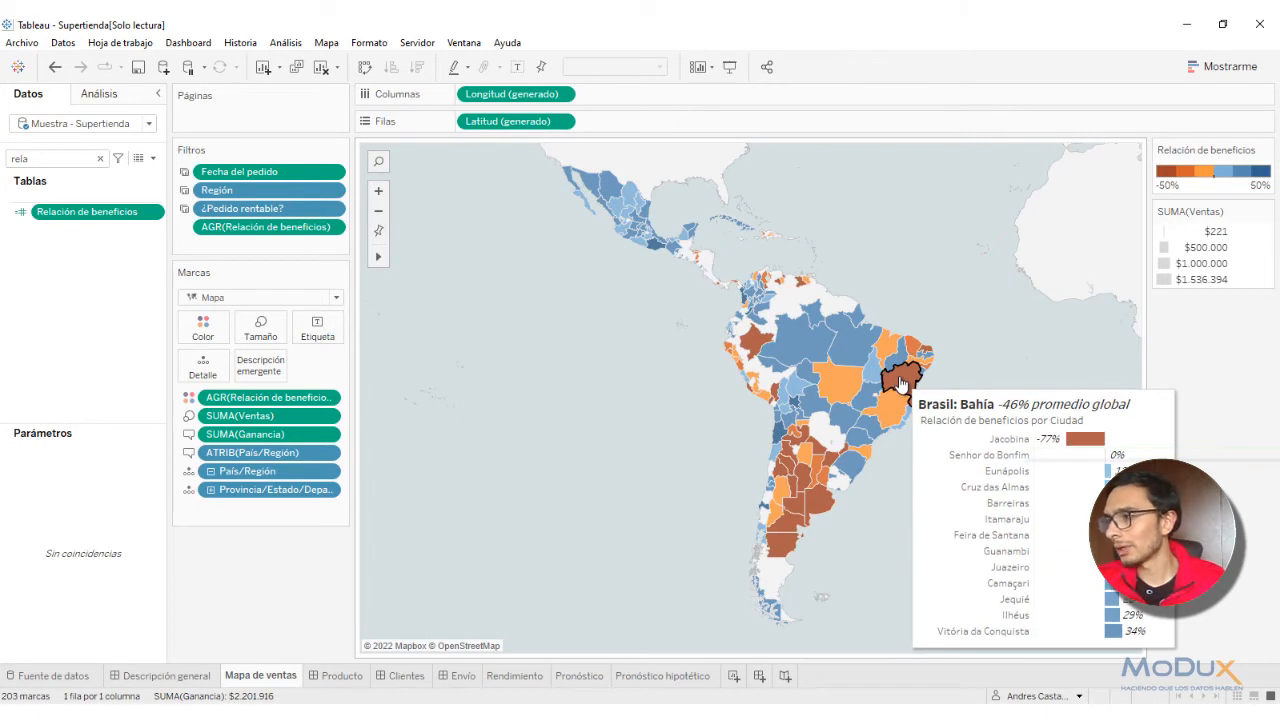
mouse_move(870, 394)
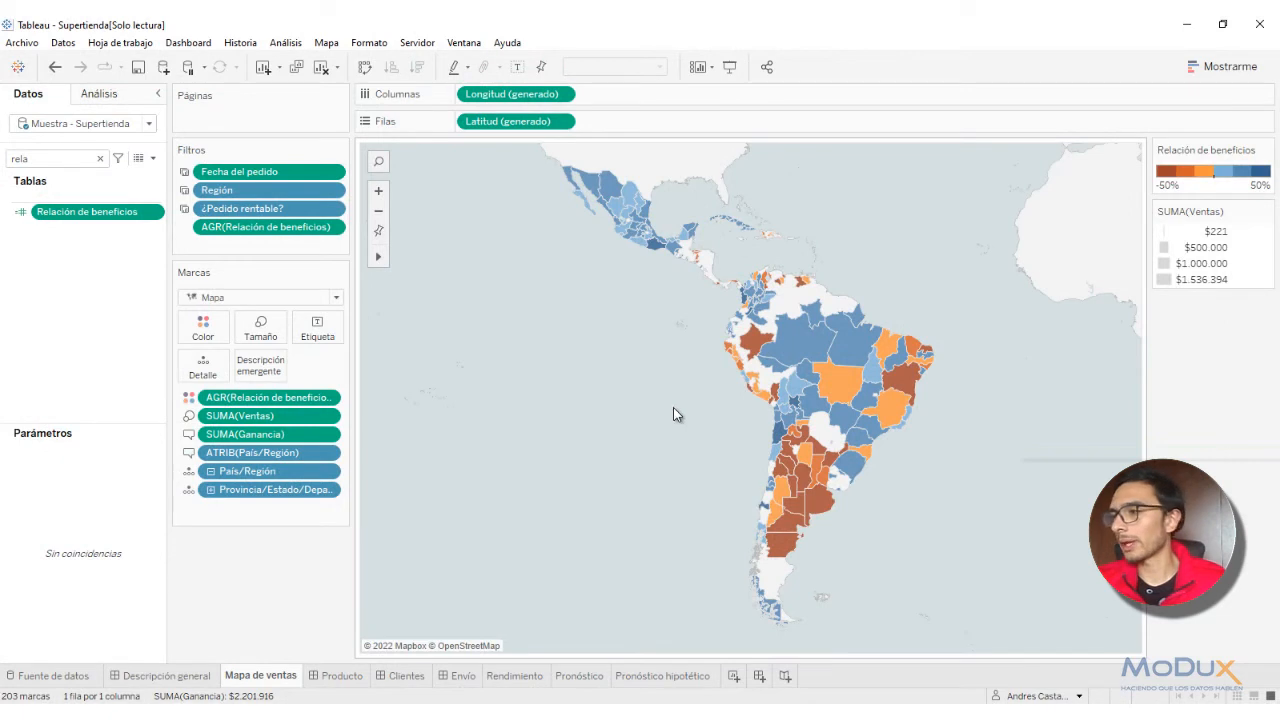
mouse_move(912, 381)
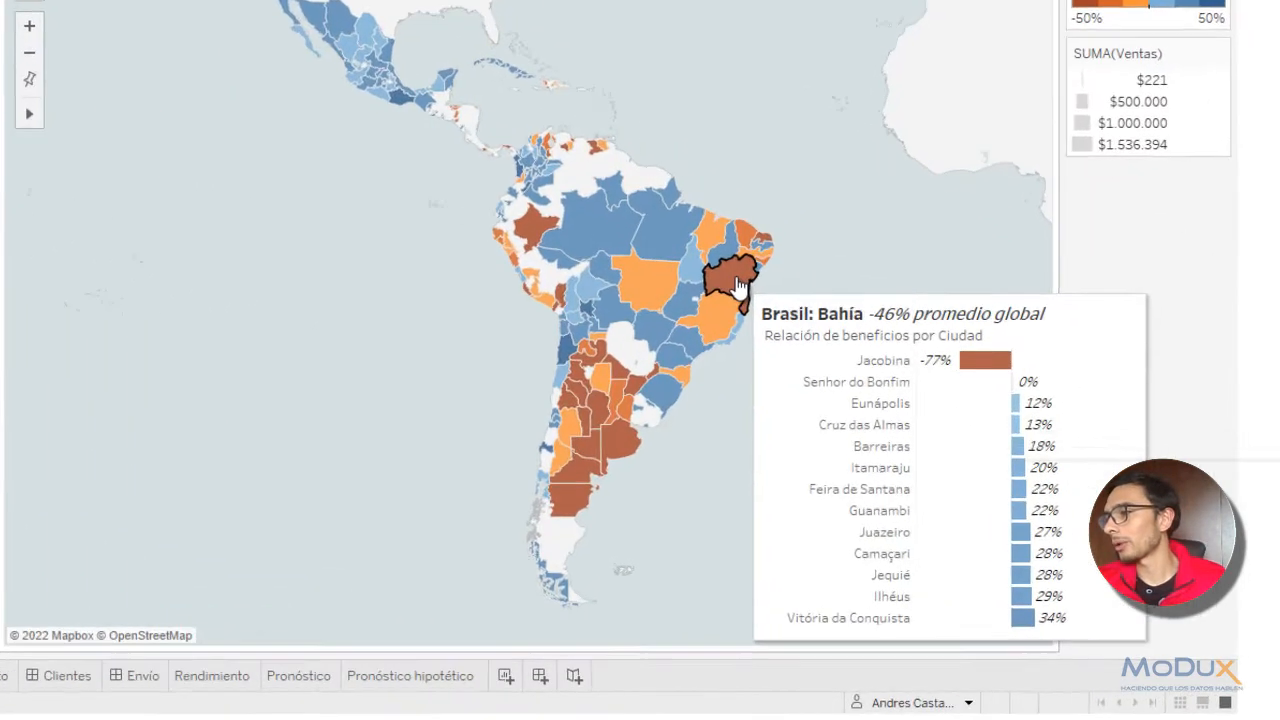
click(738, 287)
right_click(737, 286)
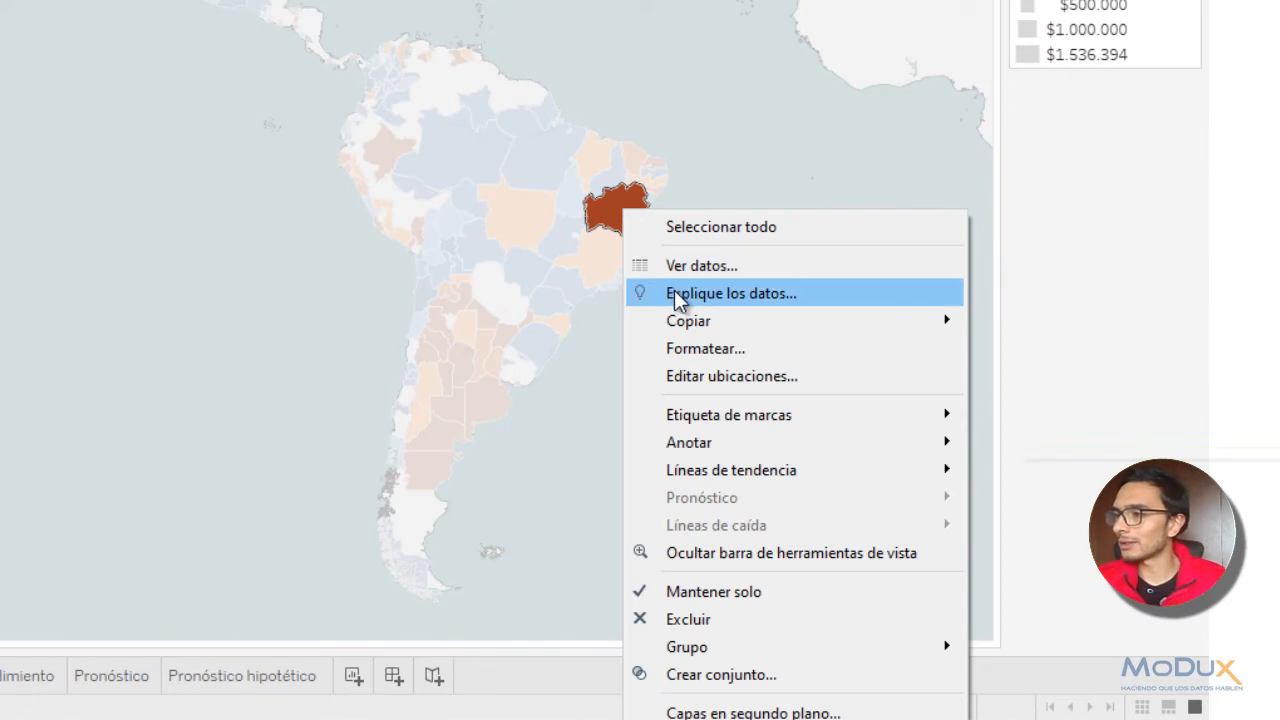
click(703, 292)
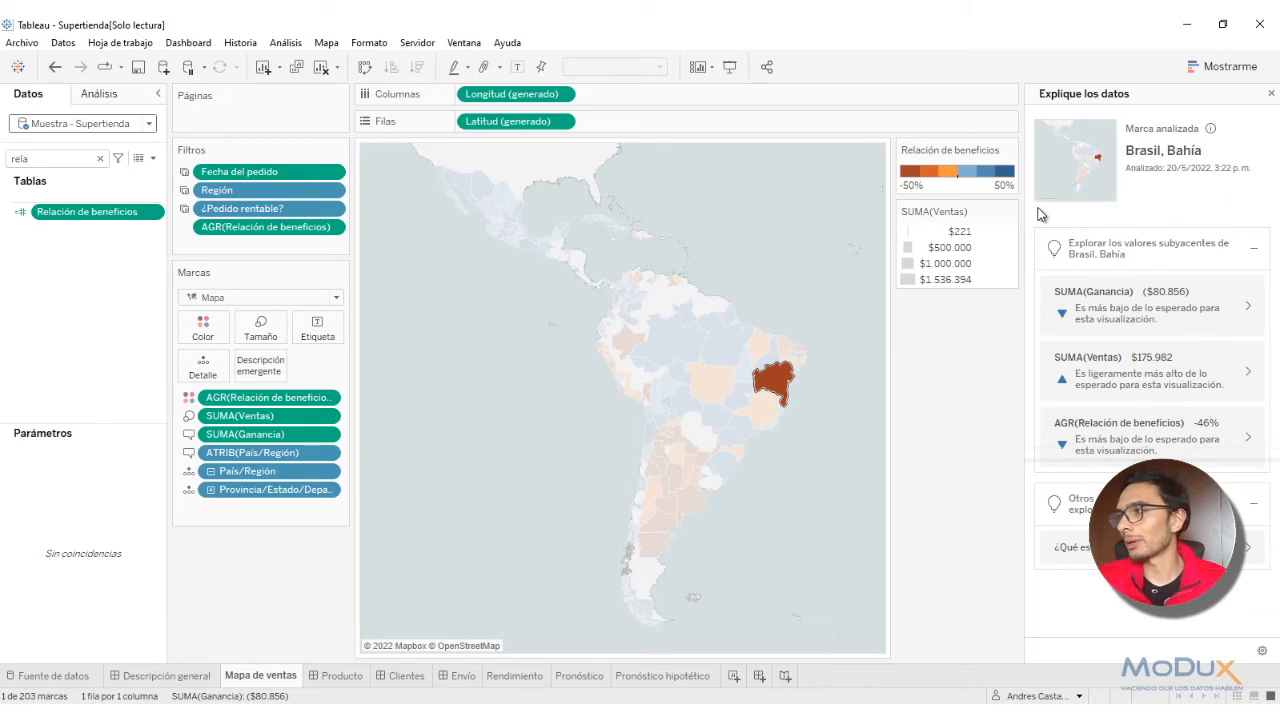
mouse_move(1211, 131)
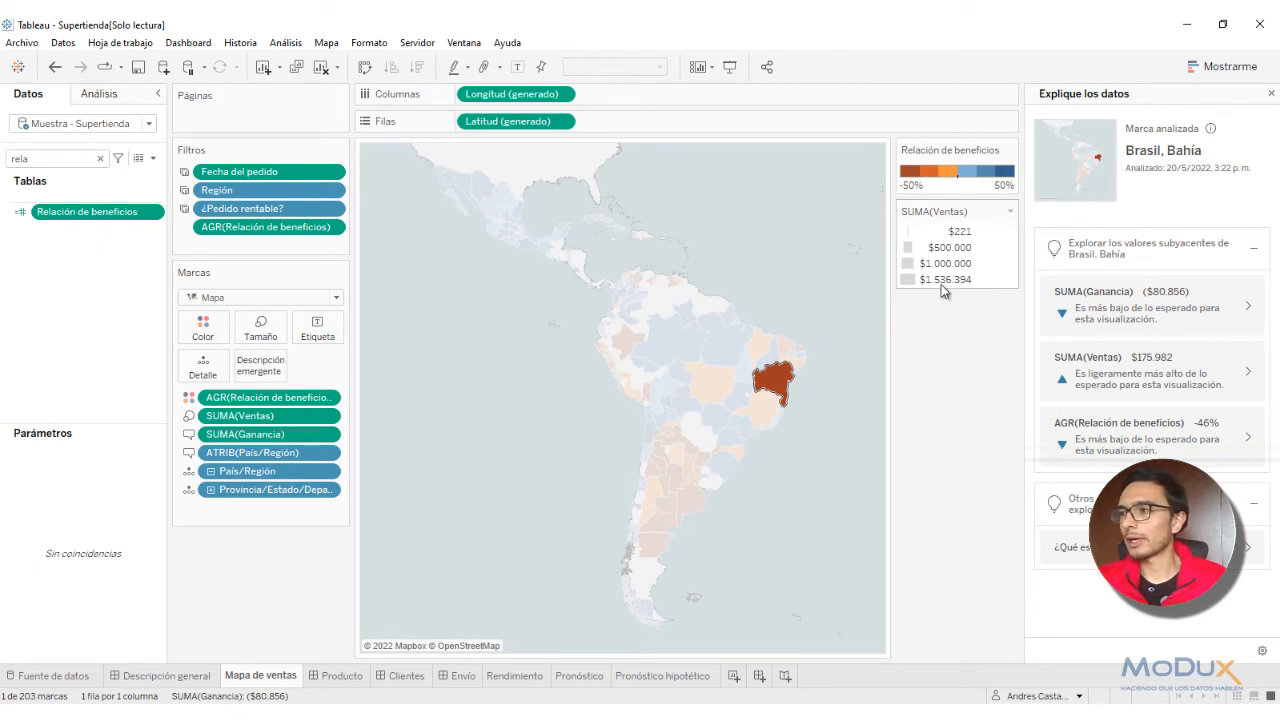
- Clear the map selection and add a País/Región filter that keeps only Brasil
click(873, 315)
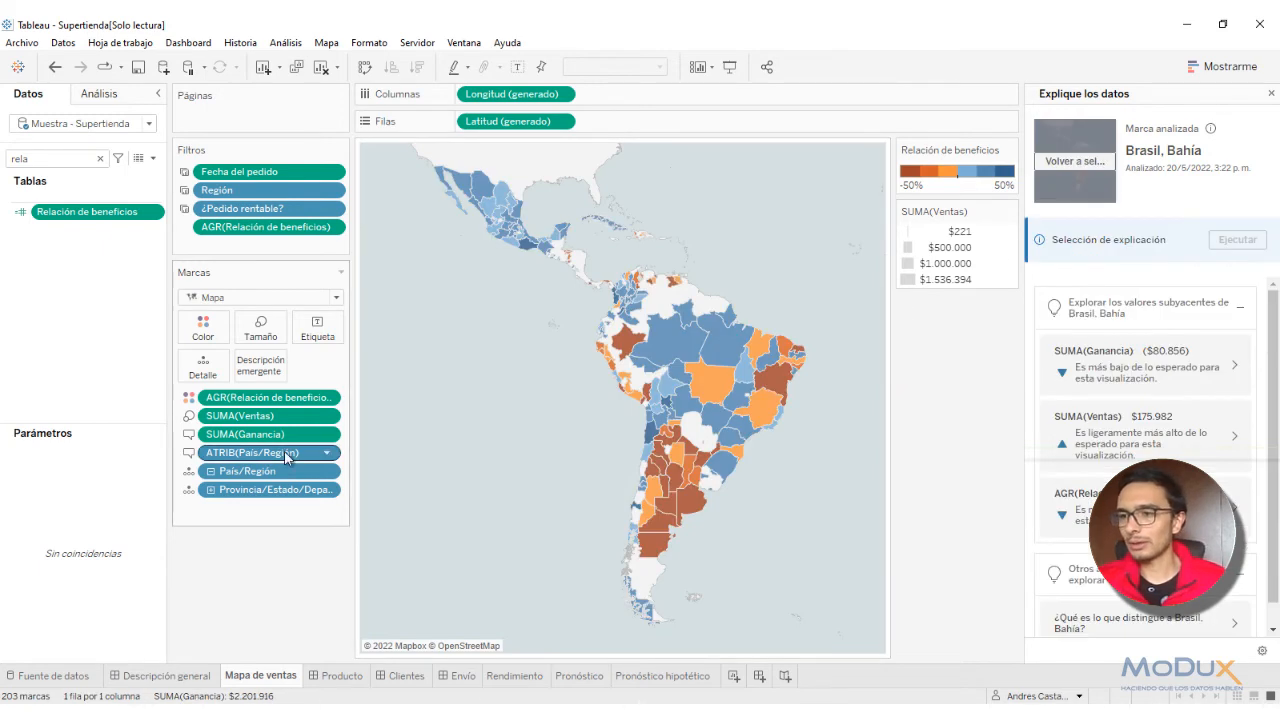
drag(277, 483, 273, 249)
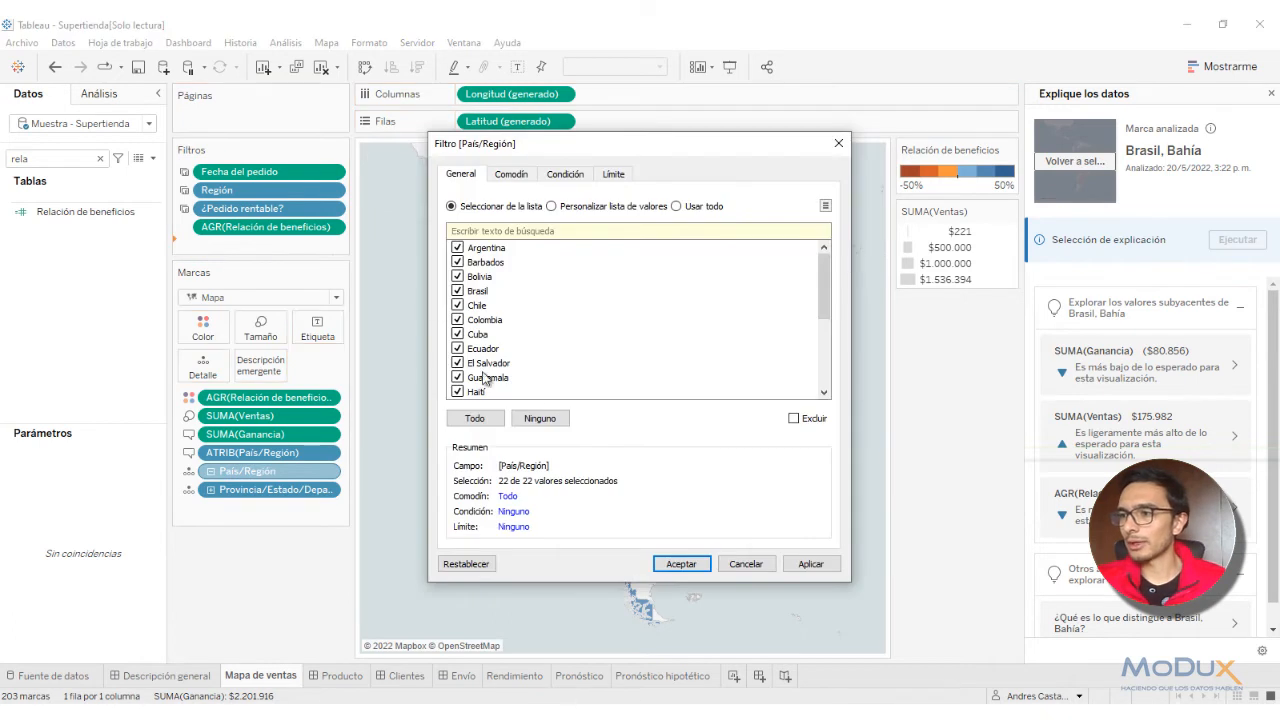
click(538, 420)
click(458, 291)
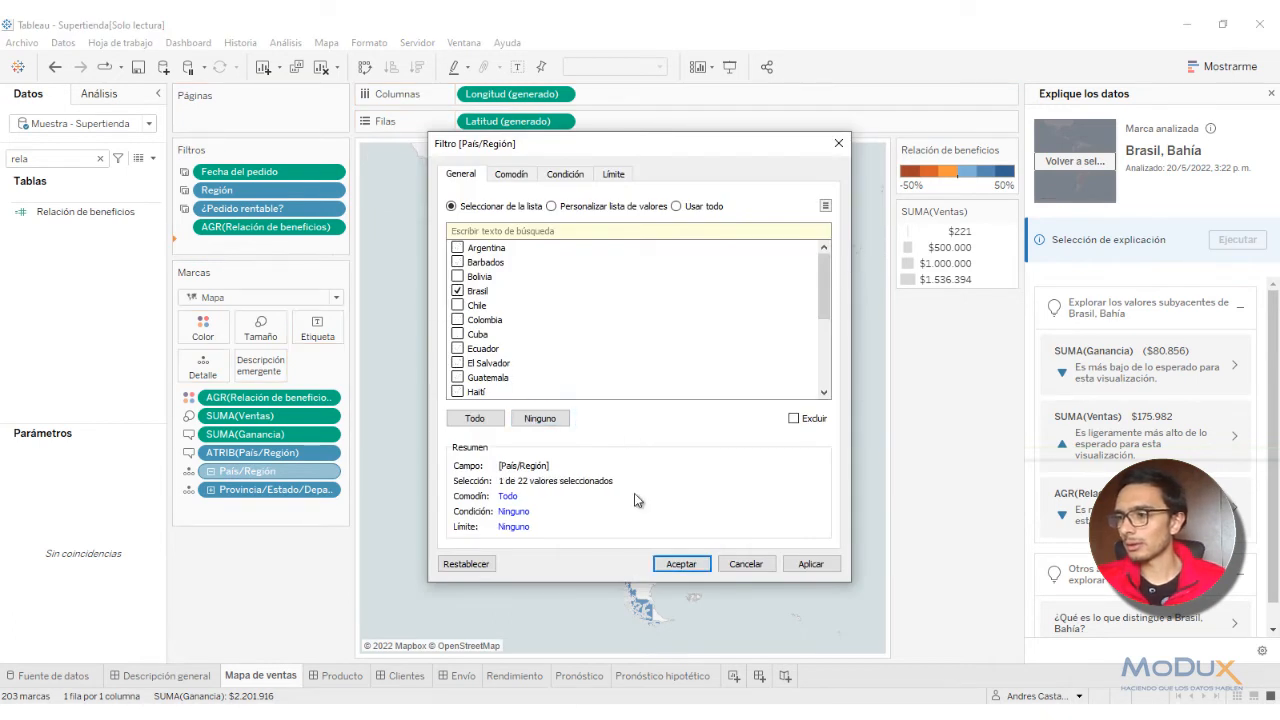
click(679, 564)
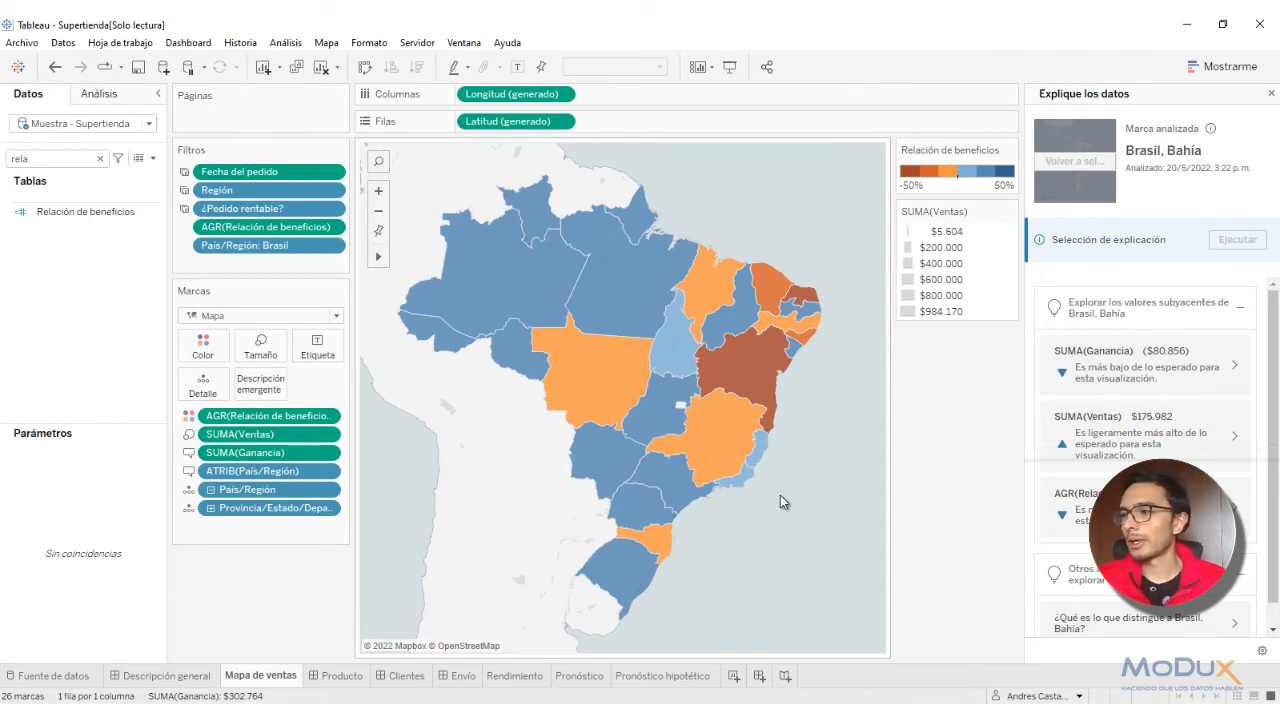
- Run Explain Data again on Bahía within the map filtered to Brasil
click(750, 372)
right_click(748, 364)
click(805, 420)
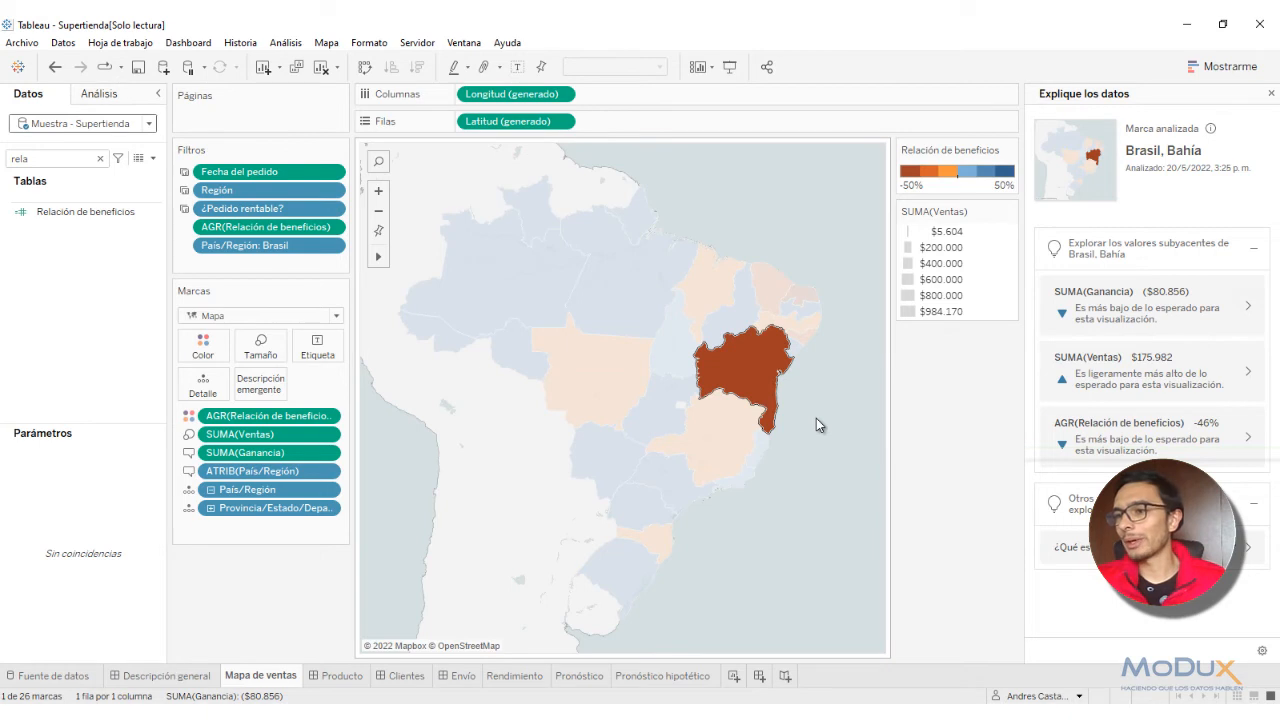
mouse_move(757, 371)
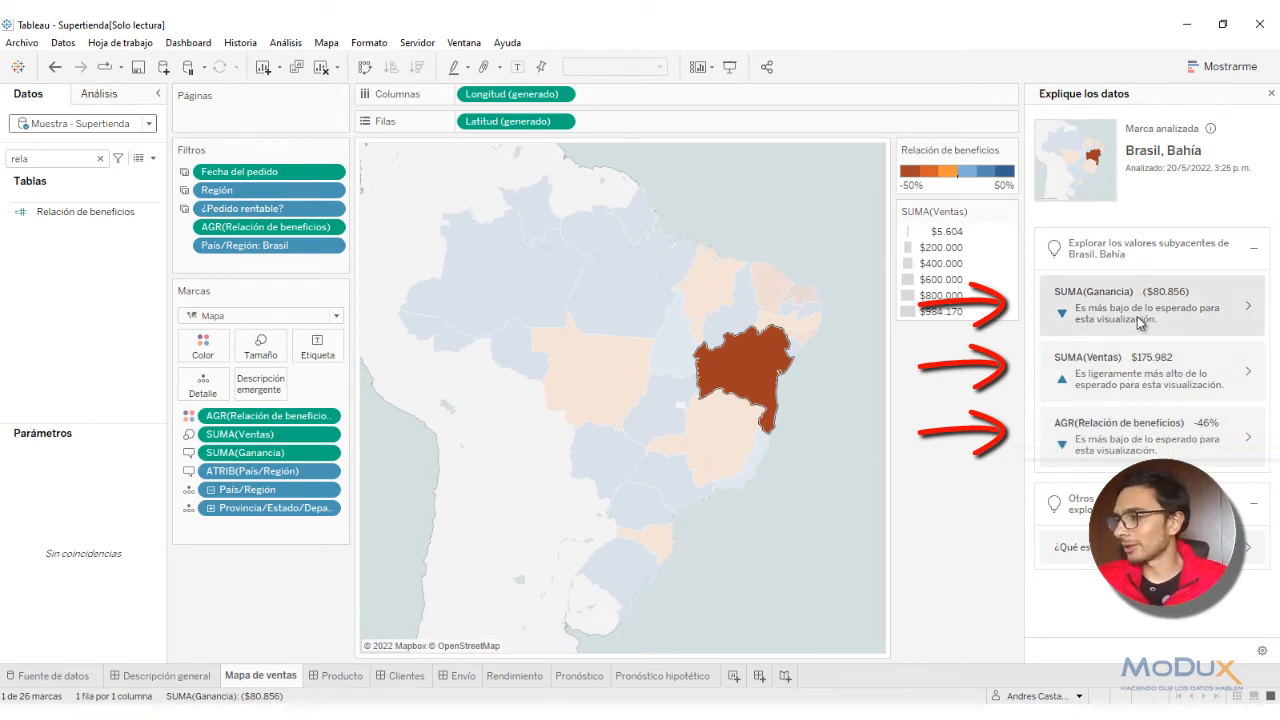
- Open the SUMA(Ganancia) explanation and check the help notes on the expected value and on Características subyacentes
click(1248, 310)
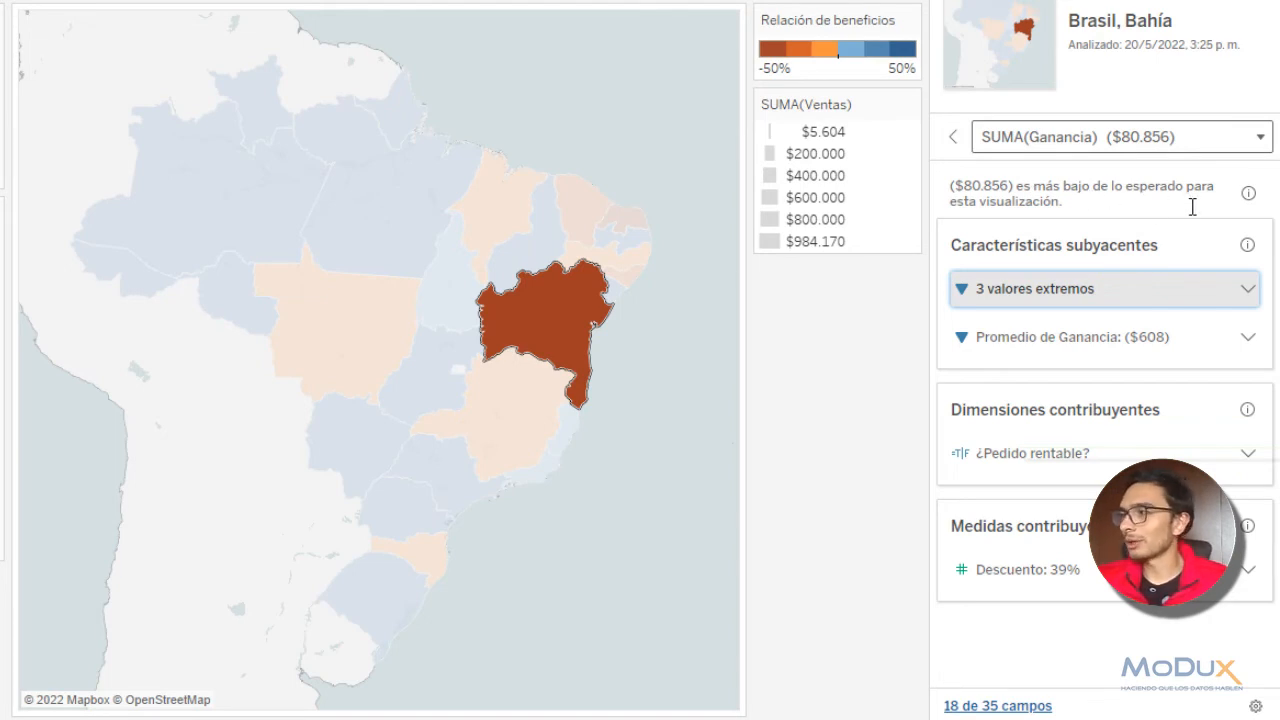
click(1248, 194)
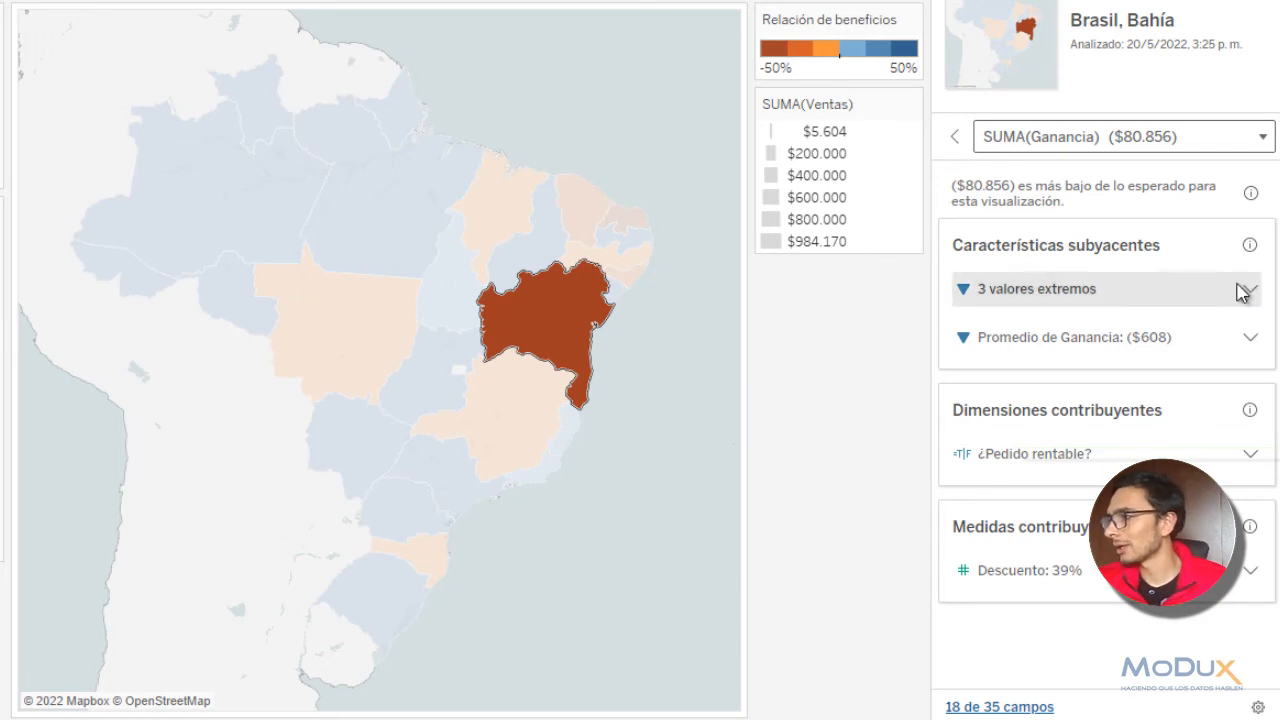
click(1250, 245)
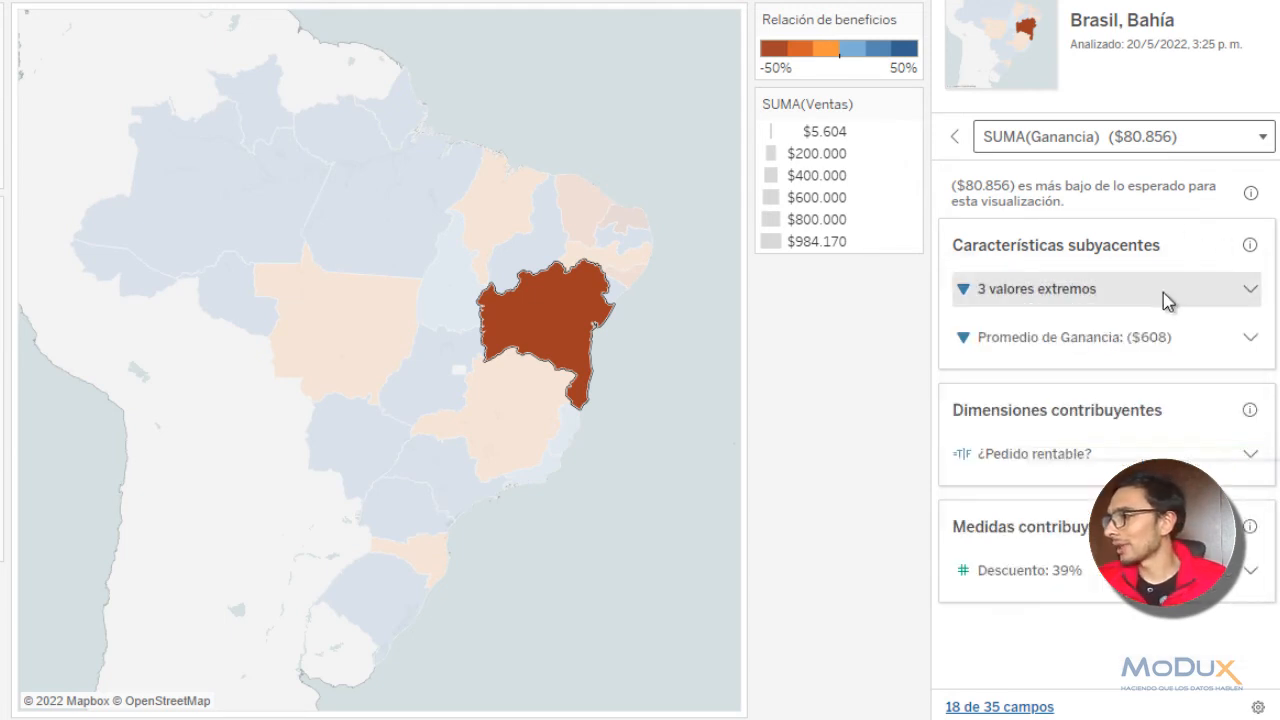
- Expand the extreme values explanation and examine the highlighted outliers in Bahía's Ganancia distribution chart
click(1255, 290)
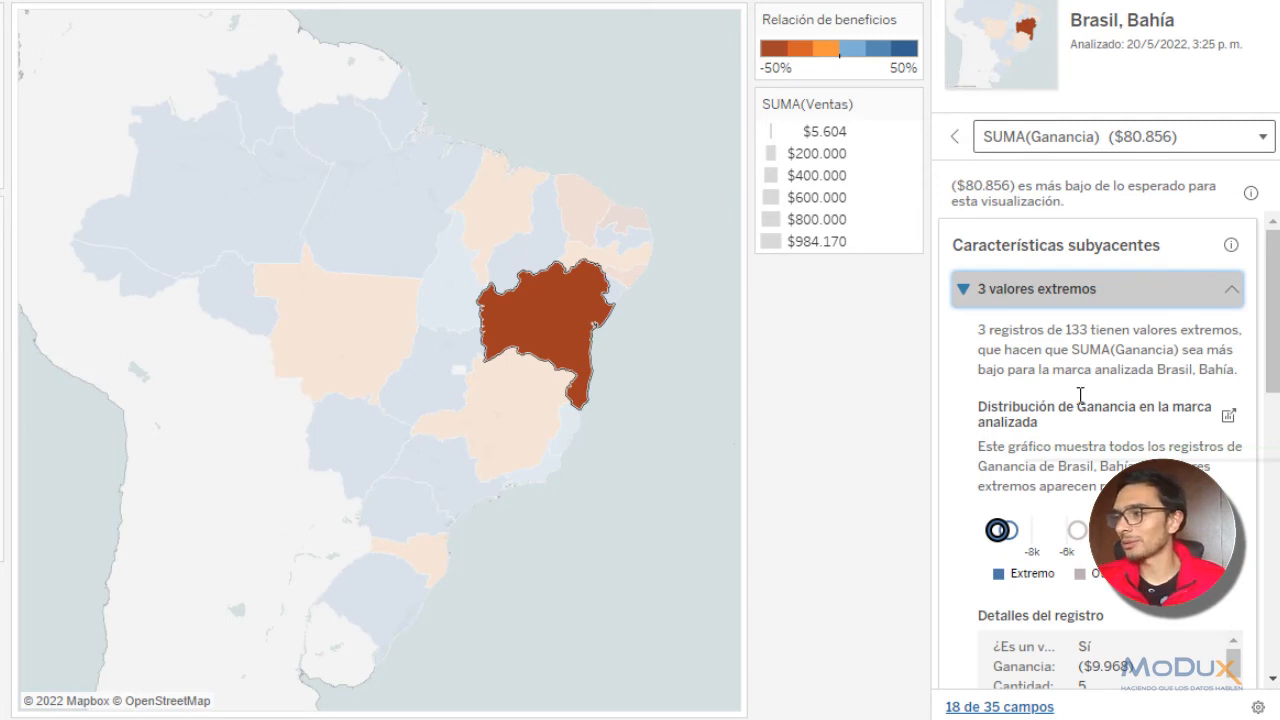
scroll(1080, 395, down, 1)
scroll(1080, 395, down, 2)
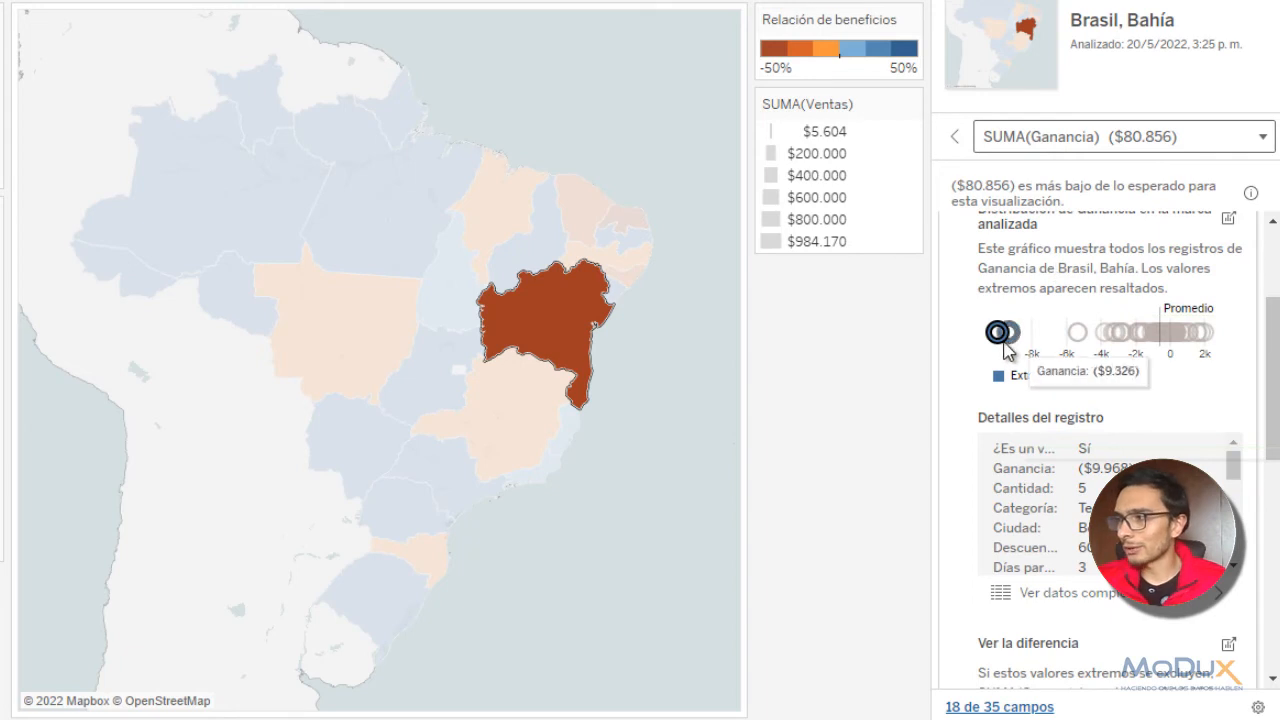
mouse_move(1016, 343)
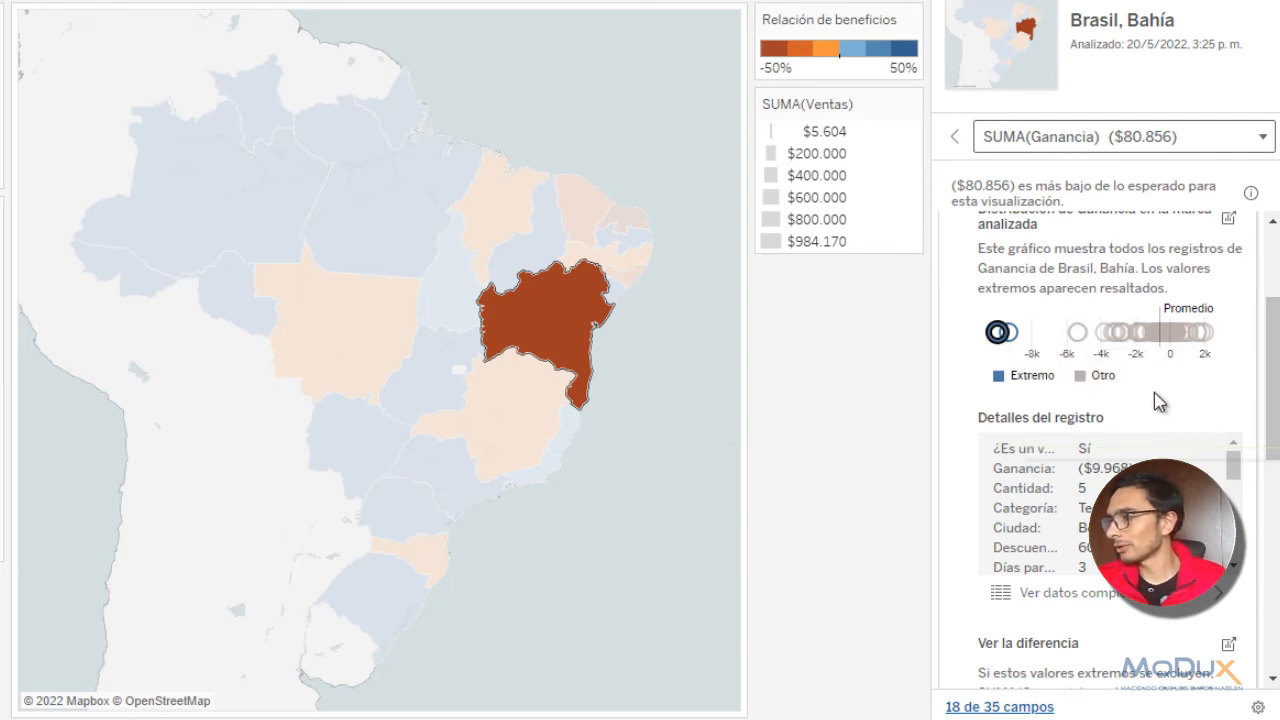
- Review the outlier's record details and the Ver la diferencia comparison that excludes the extreme values
scroll(1150, 390, down, 1)
scroll(1098, 322, down, 1)
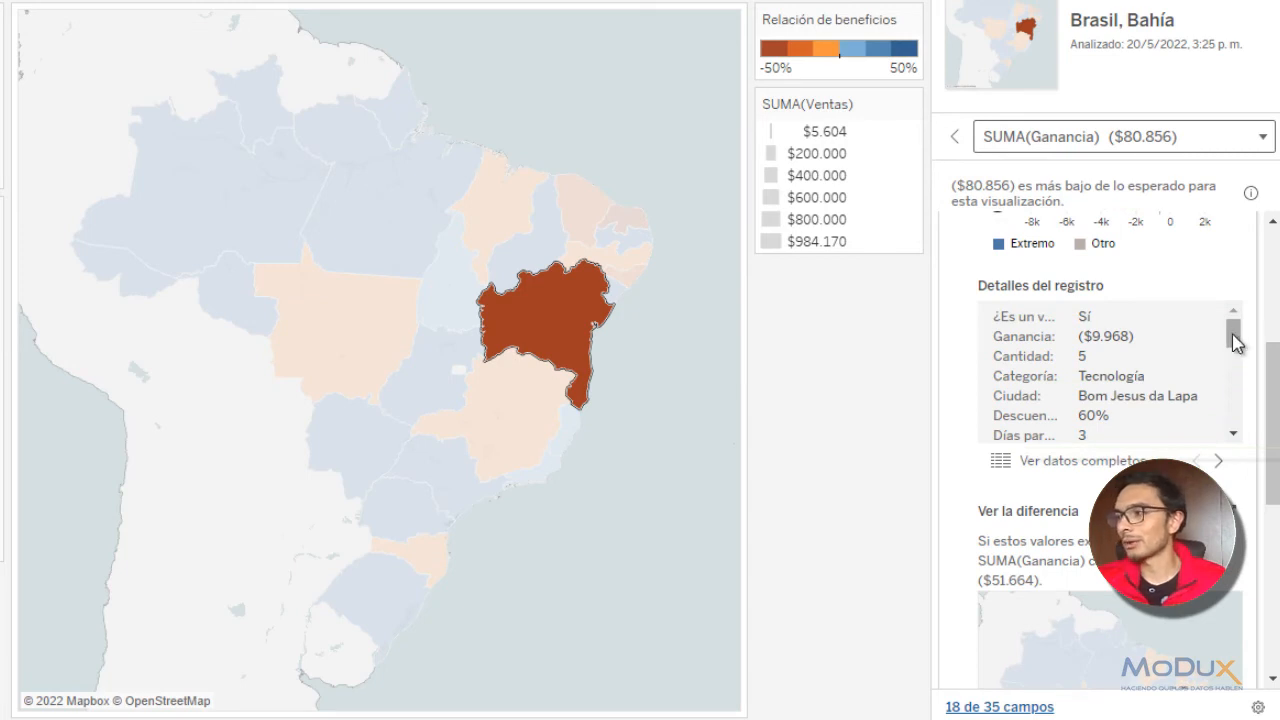
drag(1236, 342, 1240, 418)
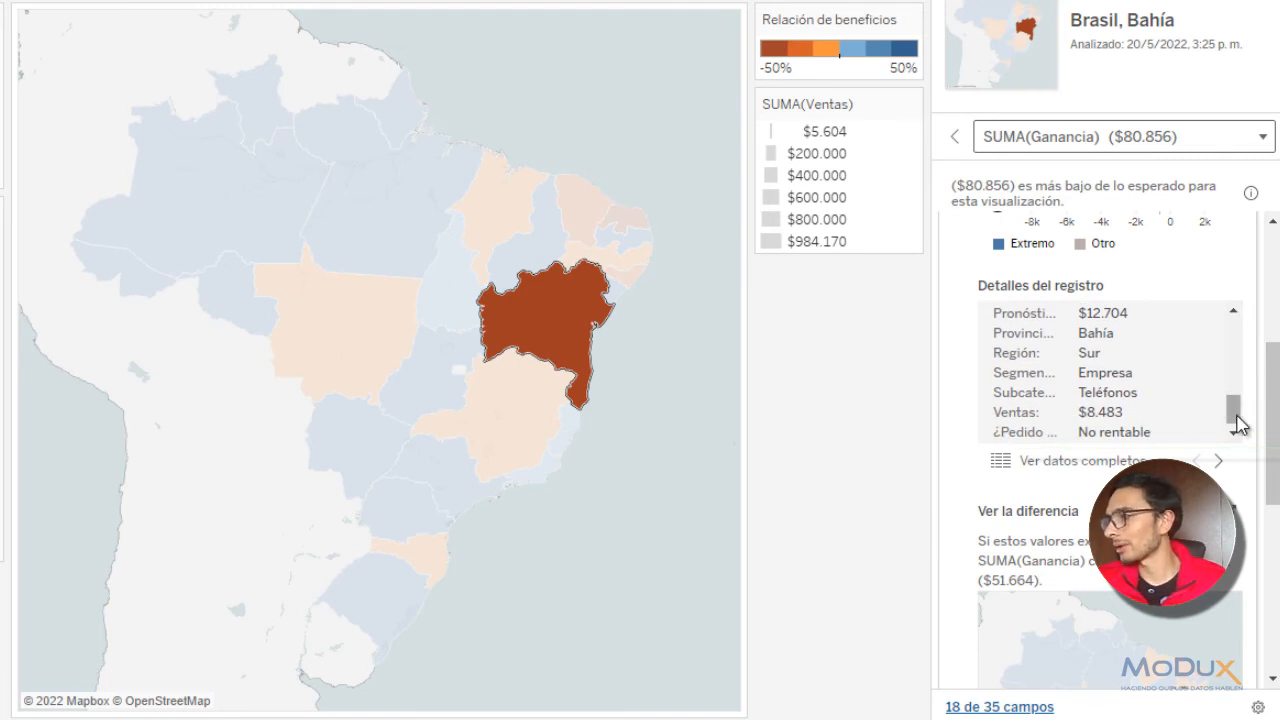
drag(1235, 412, 1236, 423)
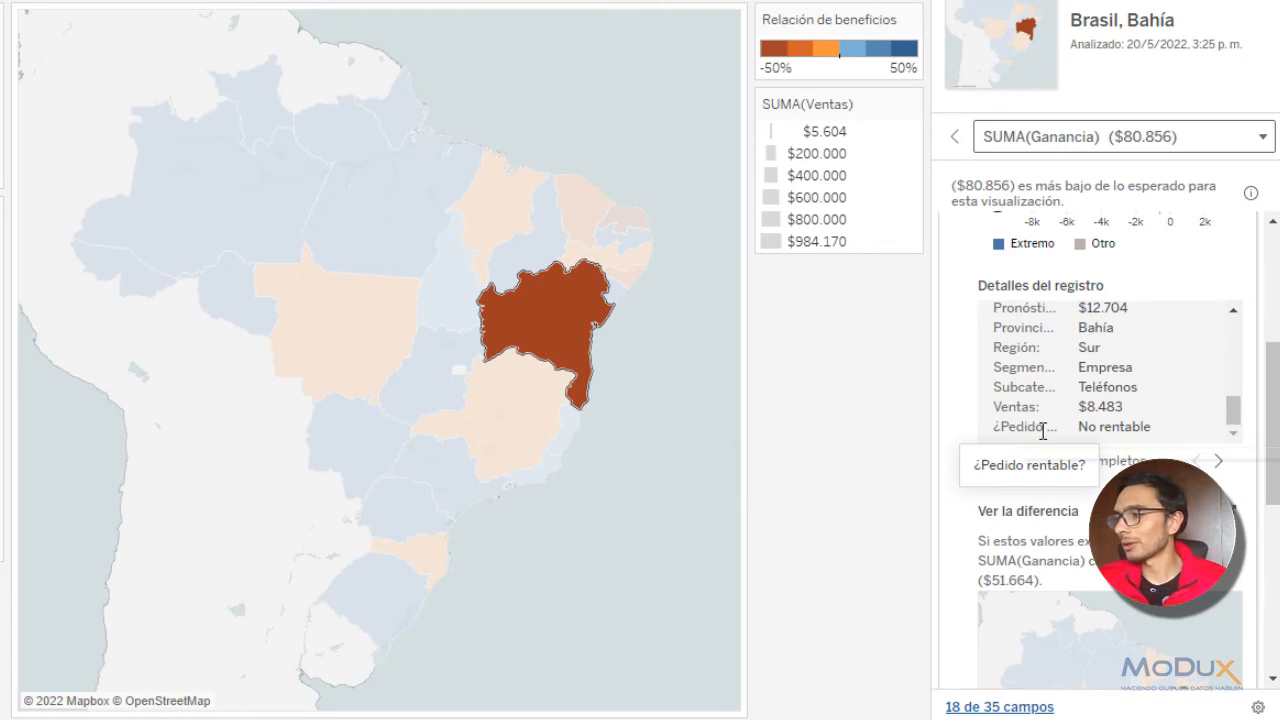
scroll(1060, 460, down, 1)
scroll(1134, 451, down, 2)
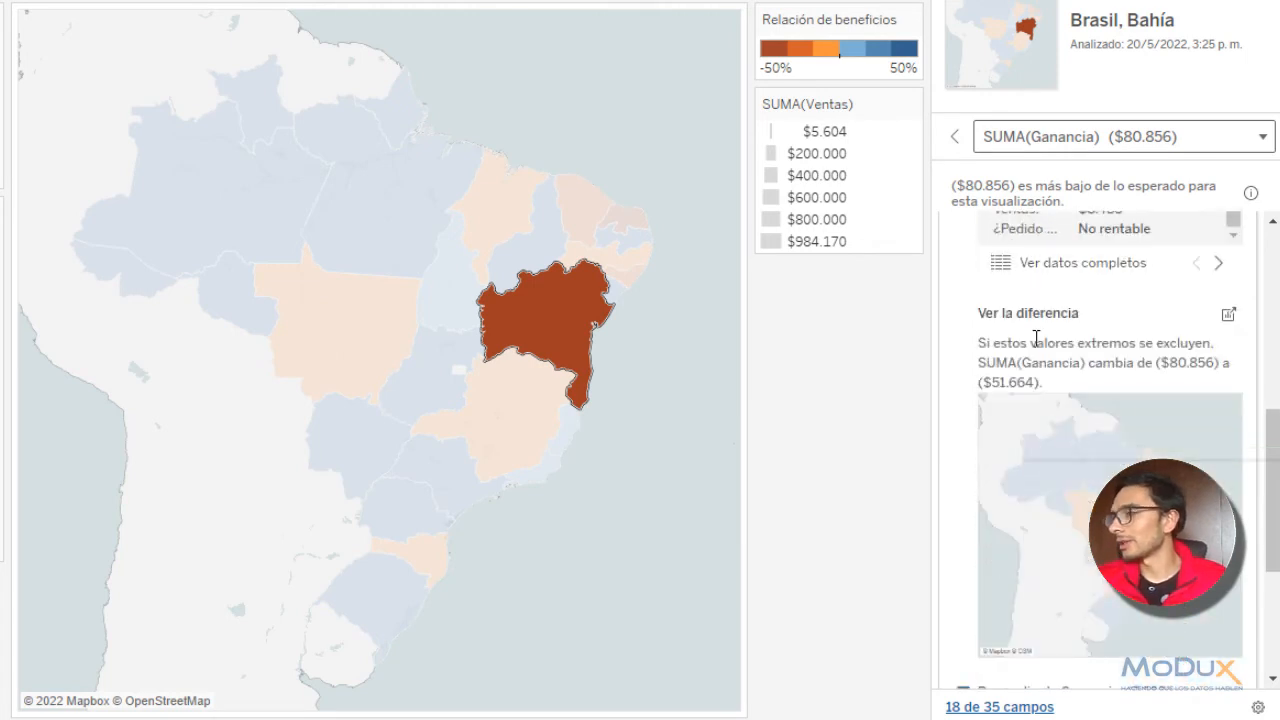
scroll(980, 340, down, 1)
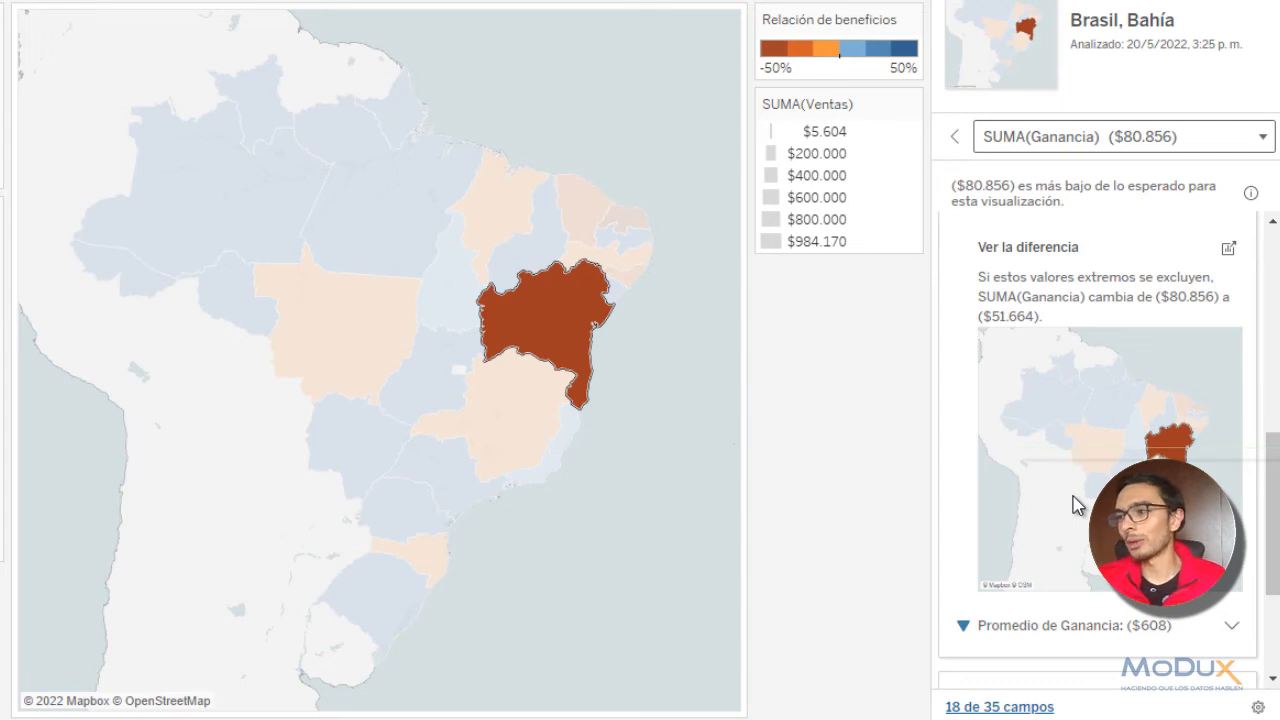
- Expand the Promedio de Ganancia explanation and examine its scatter plot comparing Bahía with the remaining marks
scroll(1075, 502, down, 5)
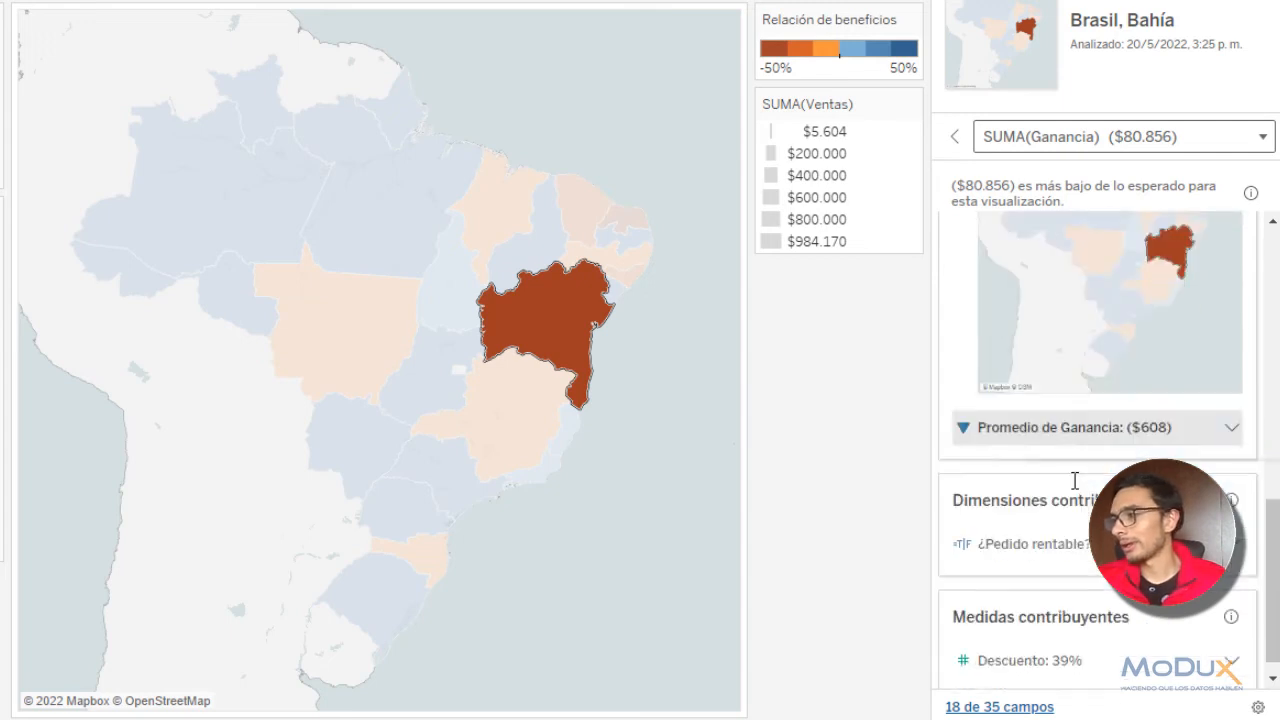
click(1233, 412)
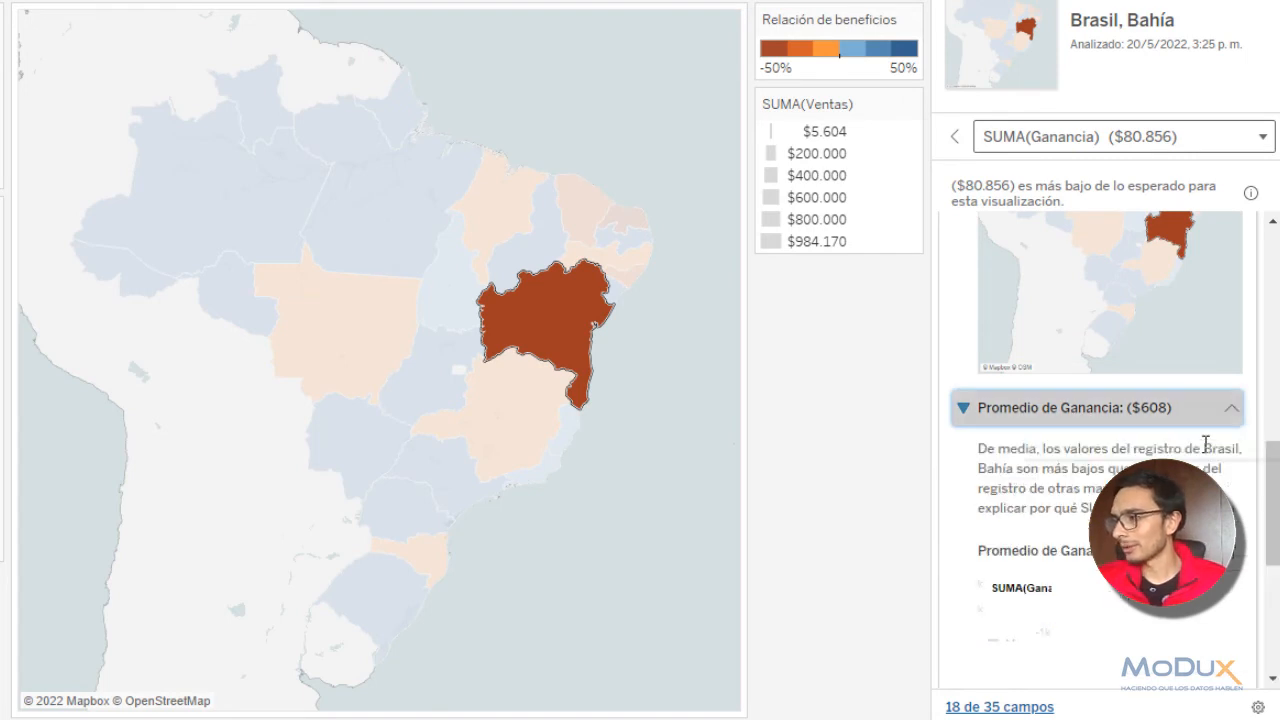
scroll(1095, 450, down, 3)
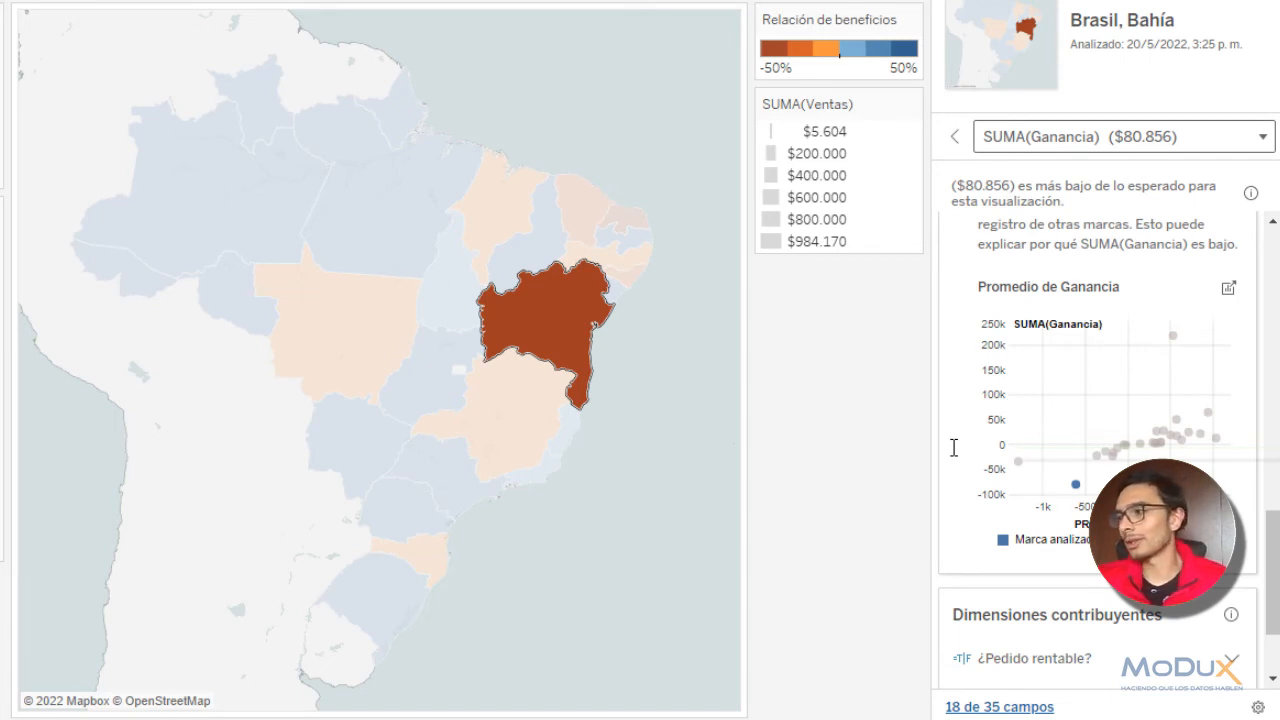
scroll(953, 448, down, 3)
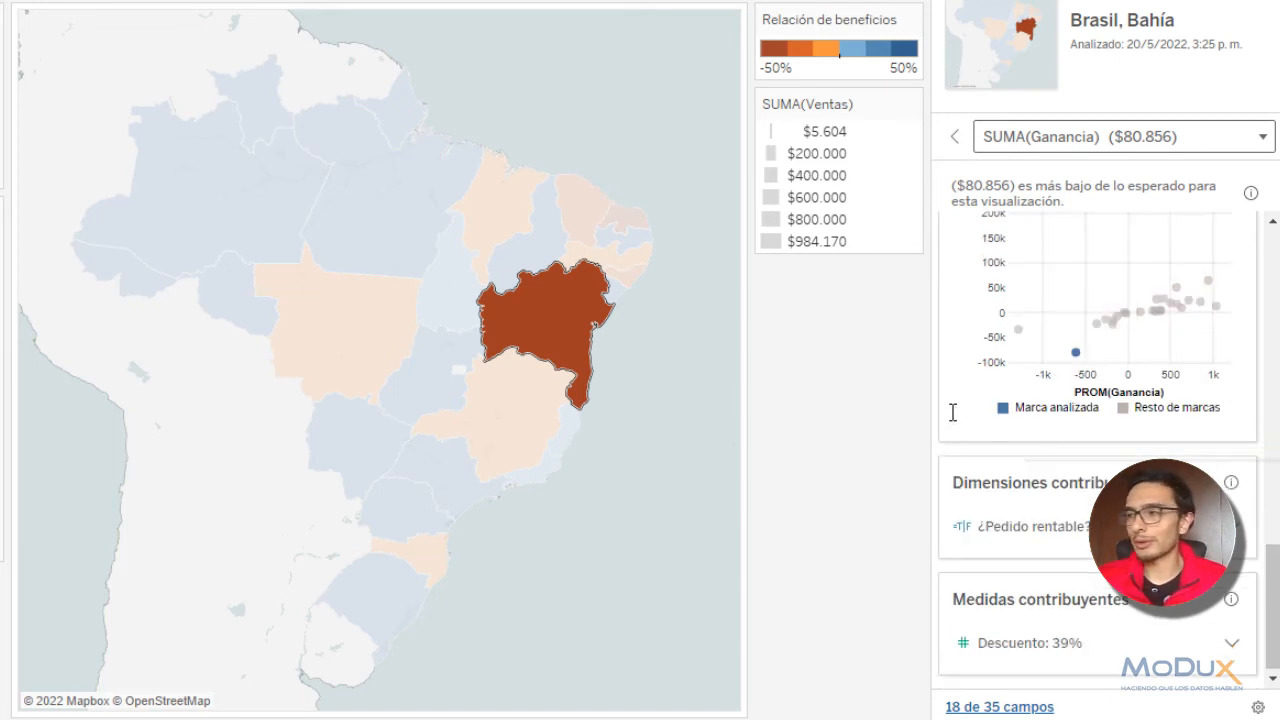
scroll(953, 412, down, 1)
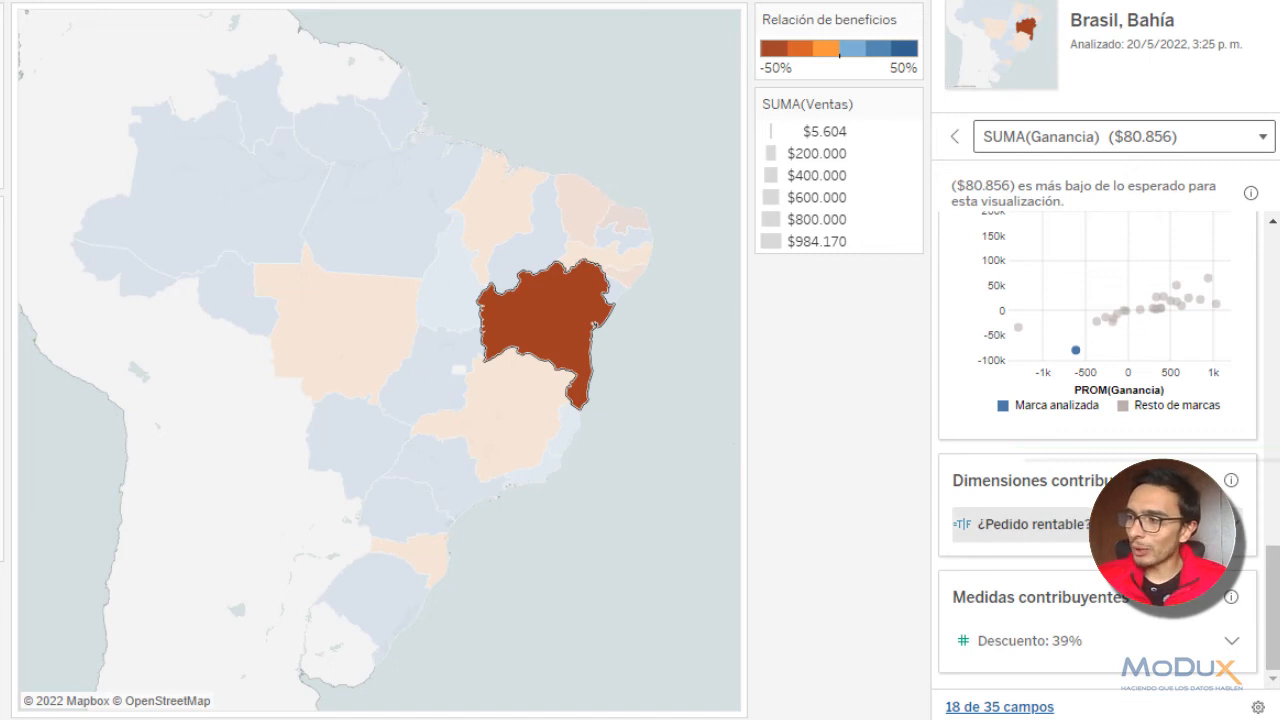
- Expand the ¿Pedido rentable? explanation and compare the record distribution of Rentable and No rentable orders for Bahía against all marks
click(1234, 526)
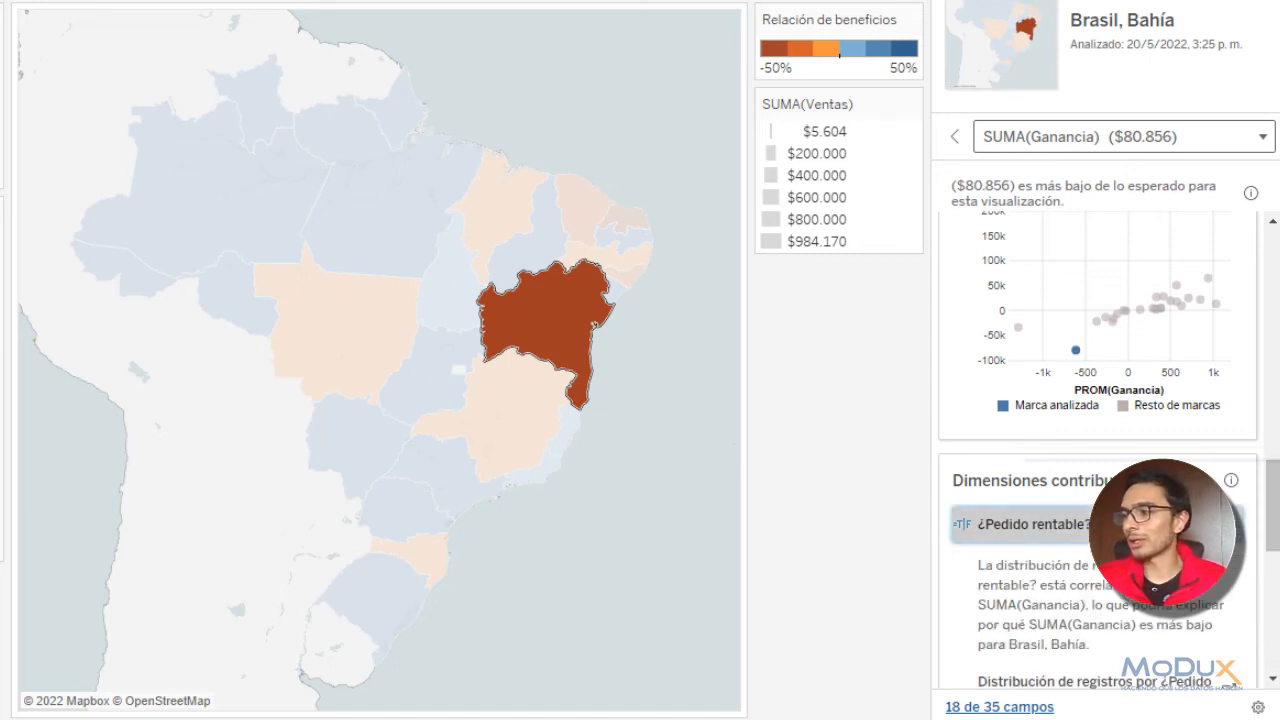
scroll(1097, 450, down, 3)
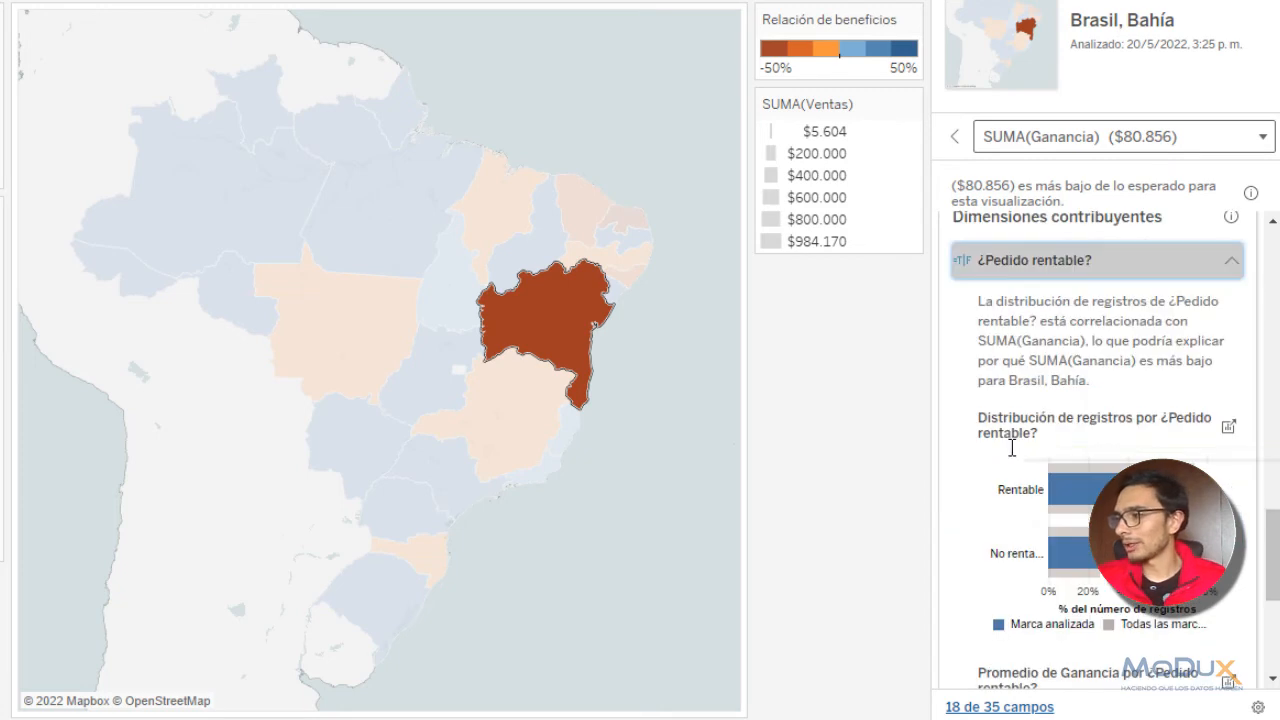
scroll(997, 505, down, 1)
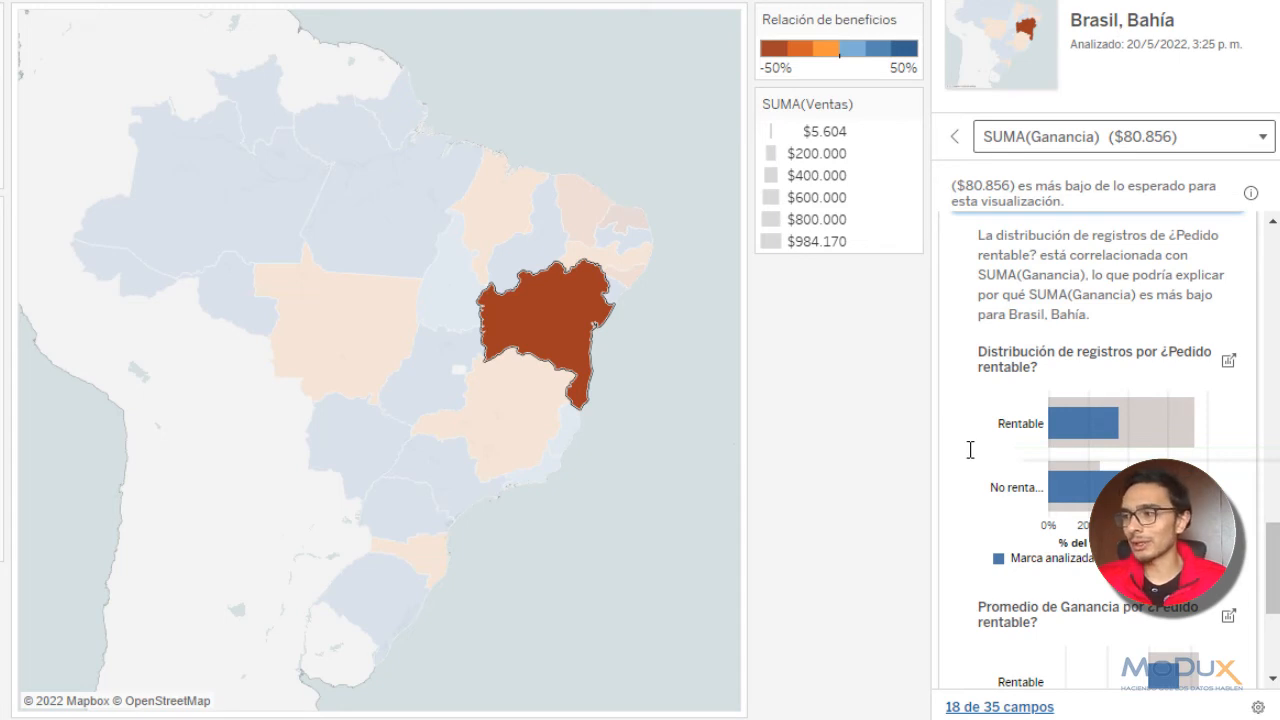
mouse_move(1082, 426)
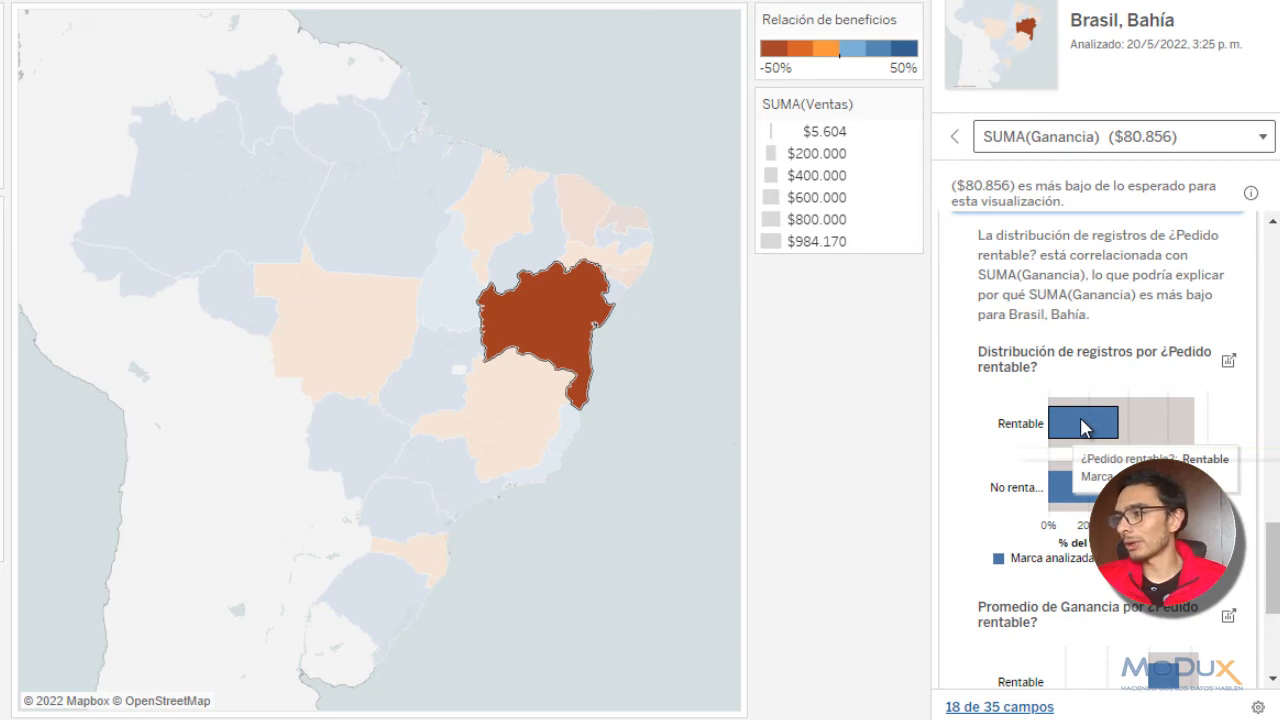
mouse_move(1087, 489)
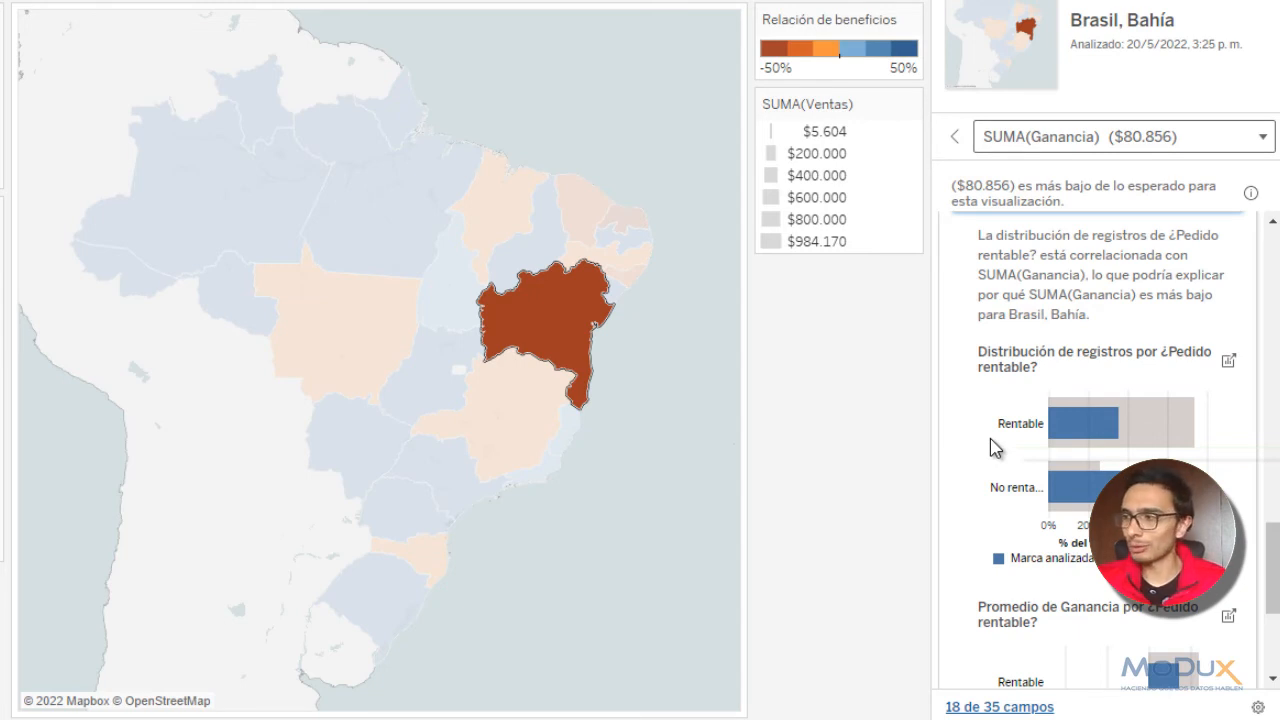
mouse_move(1168, 428)
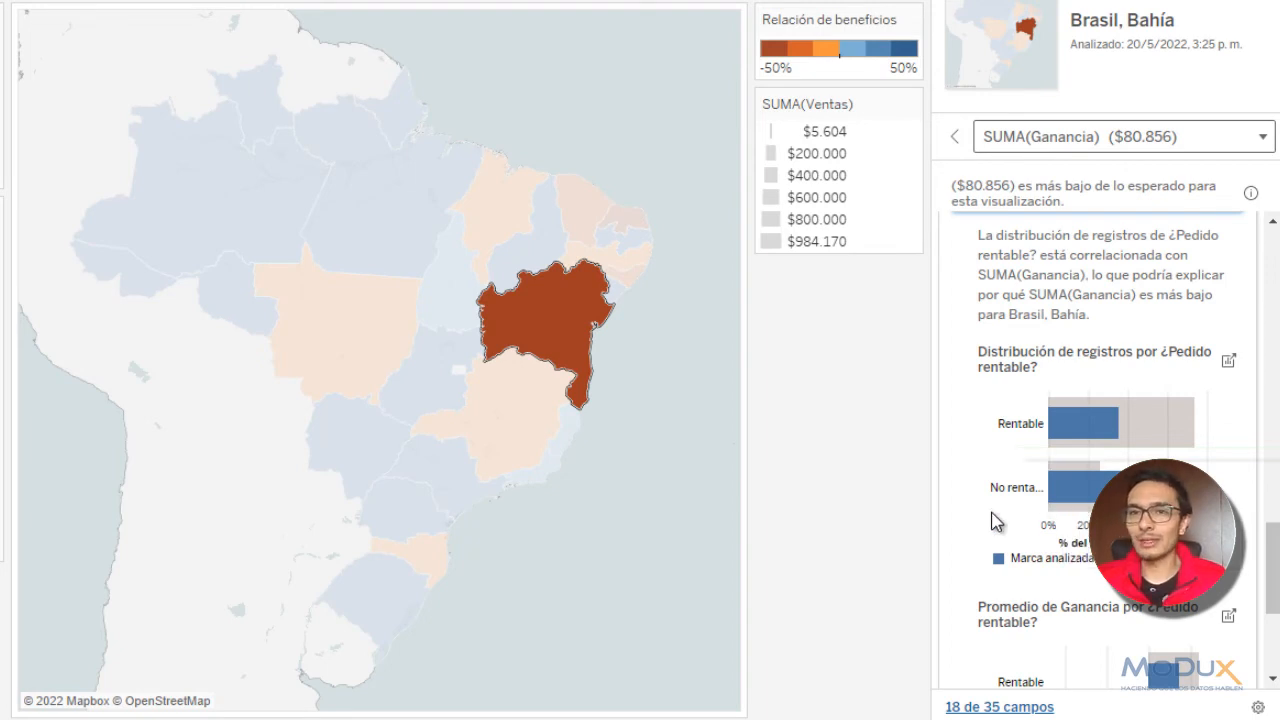
- Expand the Descuento explanation under Medidas contribuyentes and examine Bahía's position in the average discount and profit scatter plot
scroll(997, 521, down, 5)
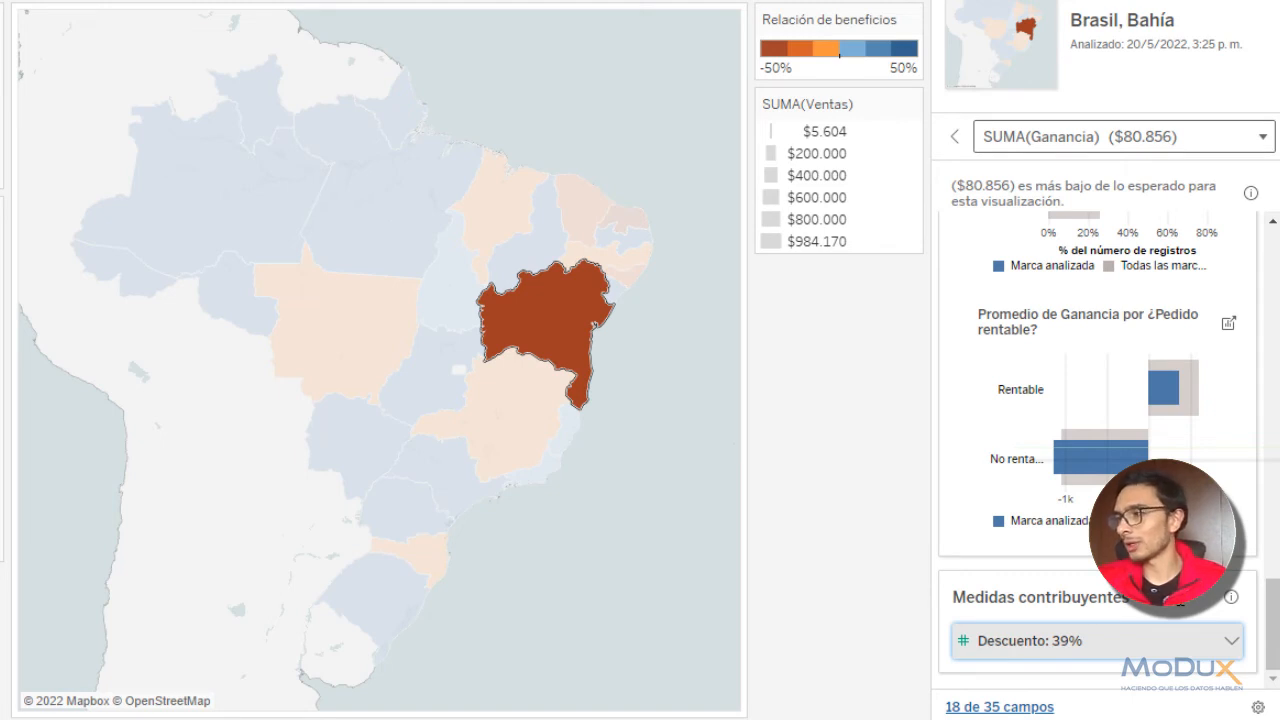
click(1232, 641)
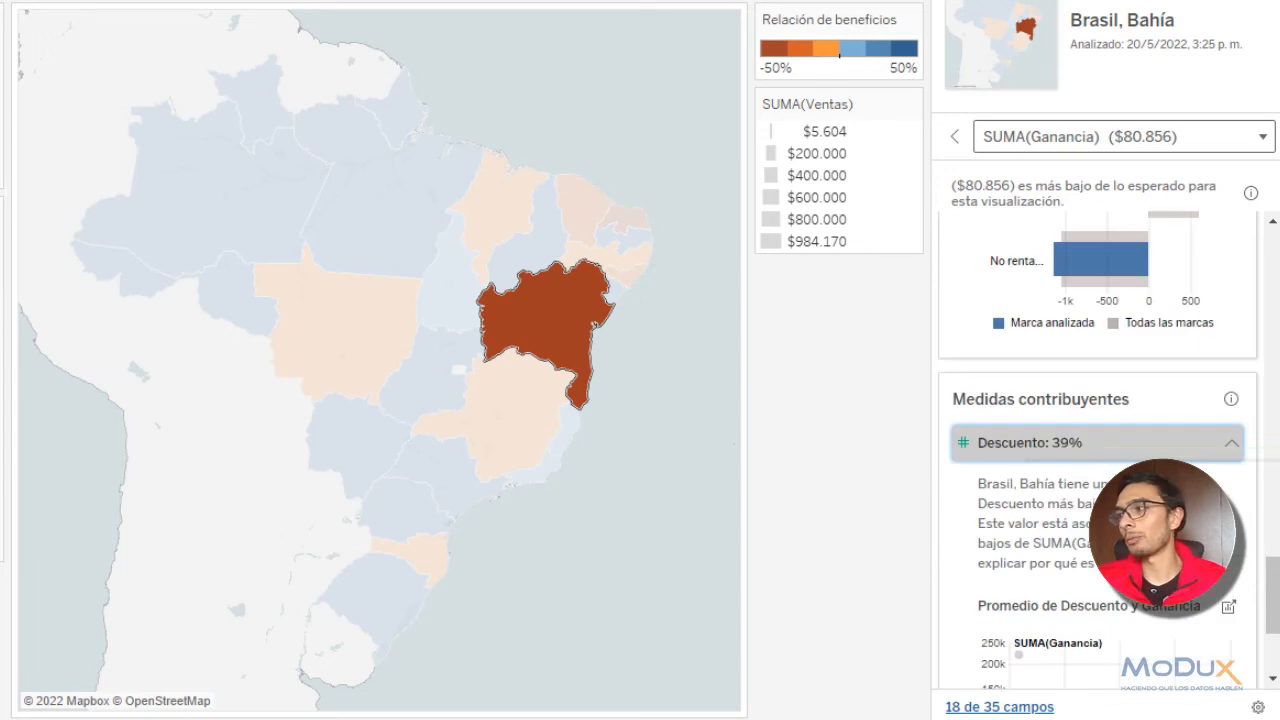
scroll(1097, 450, down, 4)
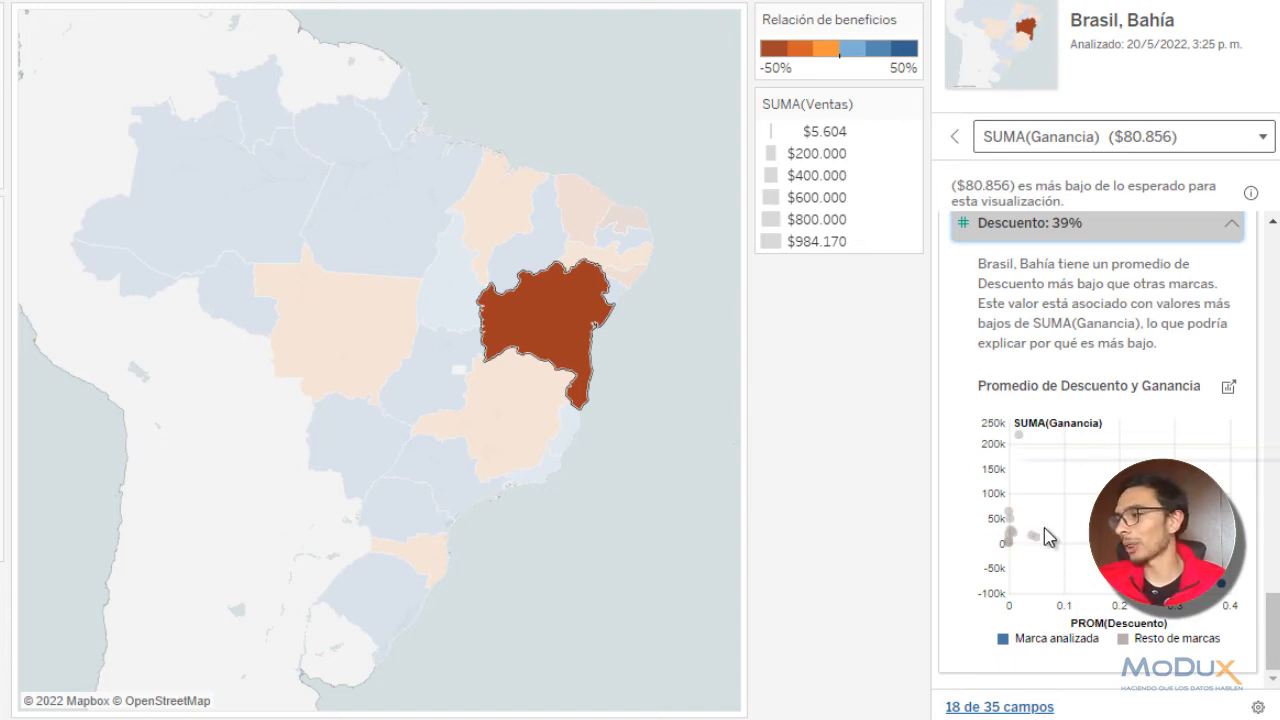
mouse_move(1158, 550)
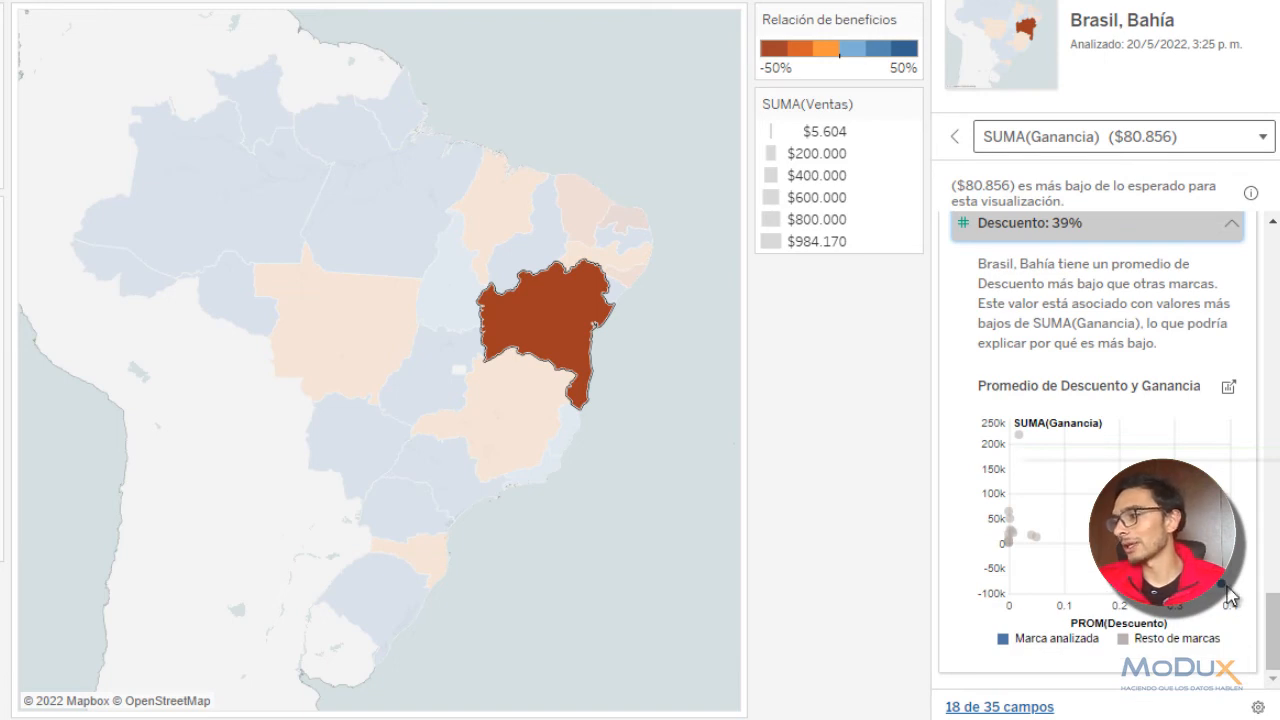
mouse_move(1222, 584)
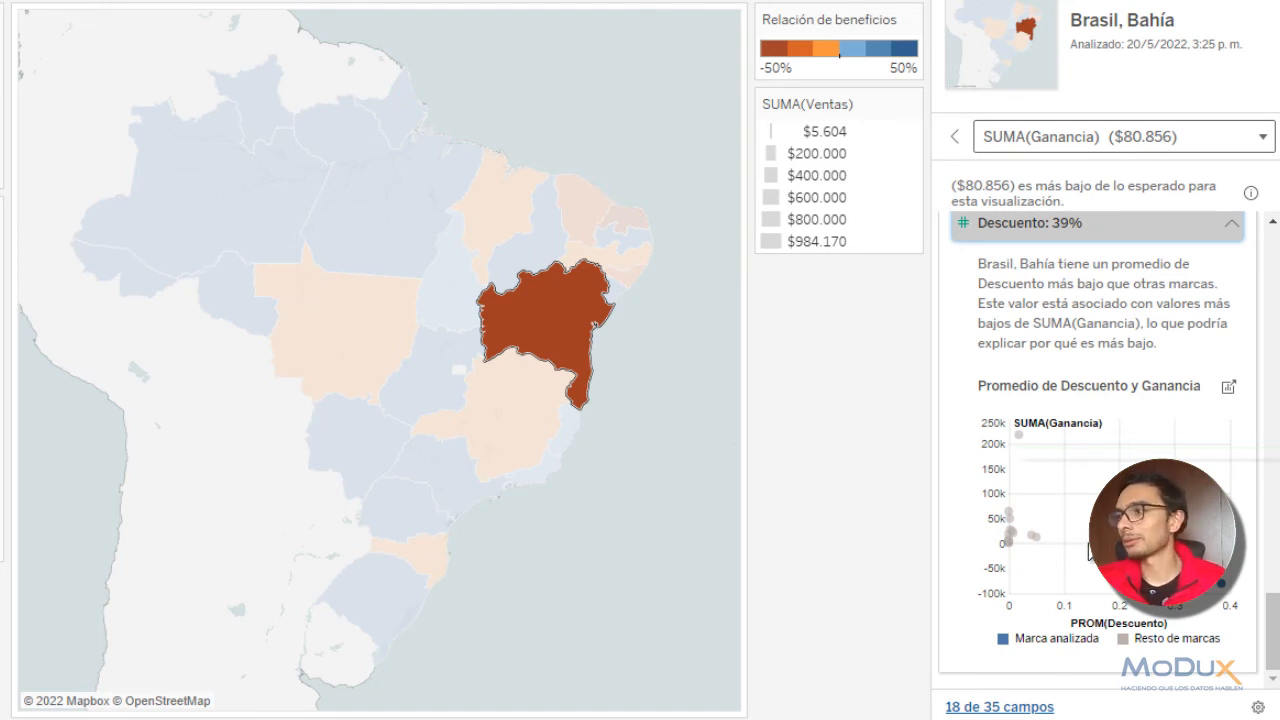
- Return to the list of Bahía's underlying values, open the SUMA(Ventas) explanation and read its summary of the expected value
click(954, 136)
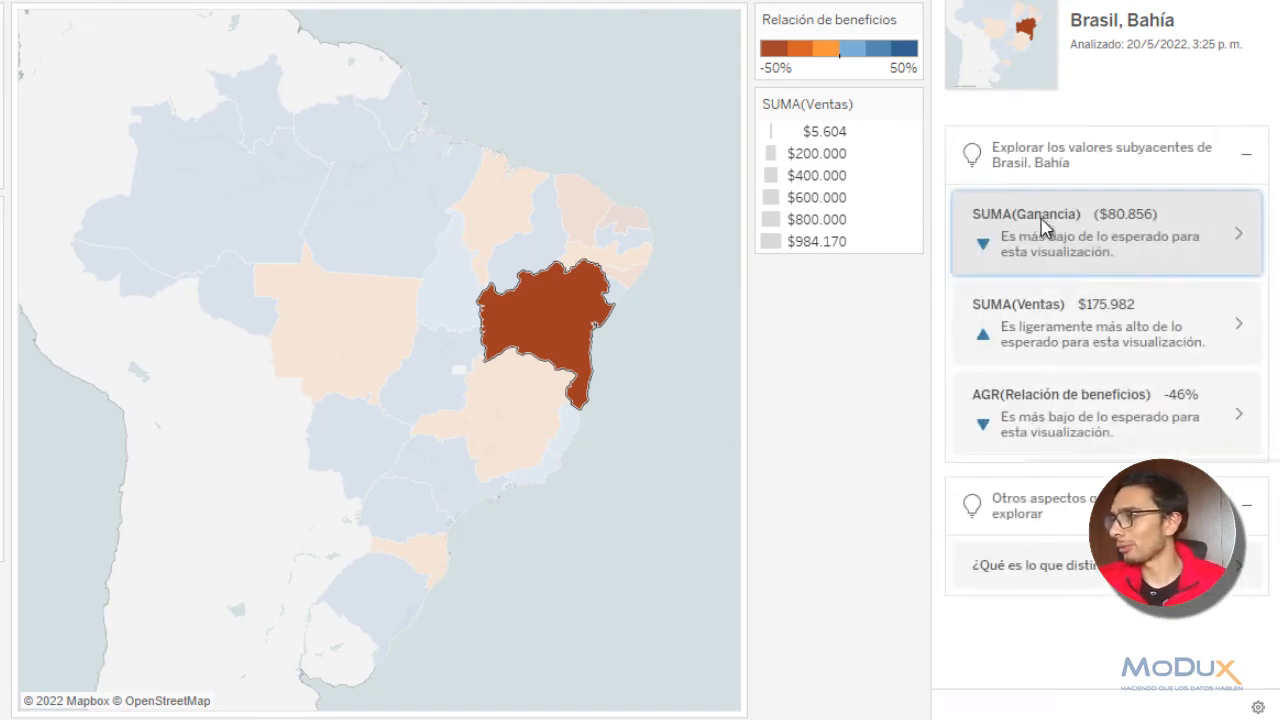
click(1243, 332)
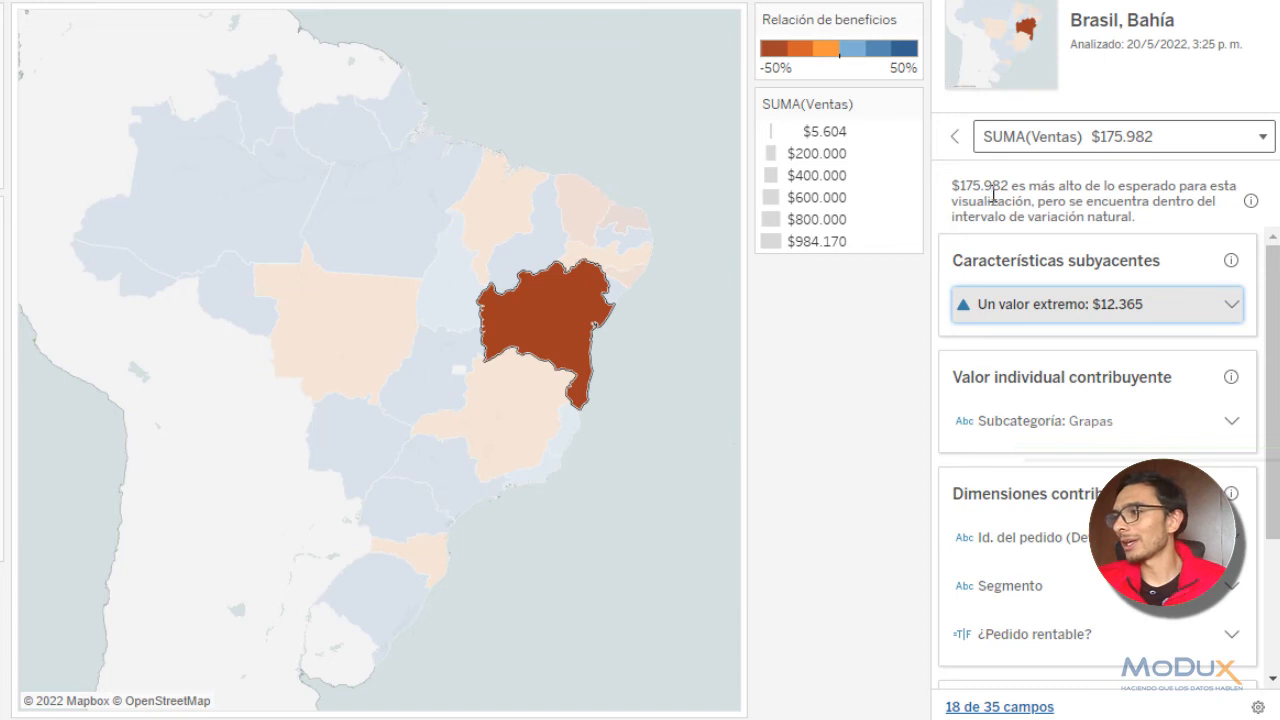
drag(954, 191, 1011, 187)
click(1037, 197)
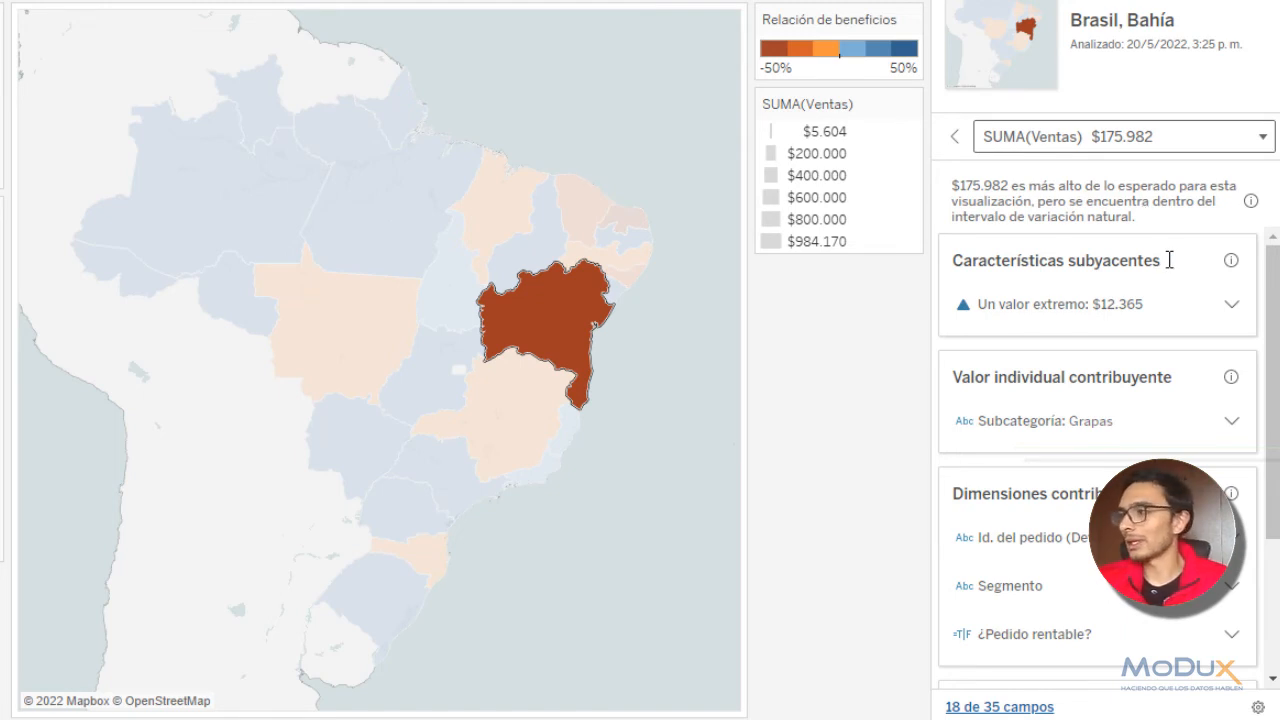
- Expand the extreme value explanation for SUMA(Ventas) and examine the highlighted outlier in Bahía's Ventas distribution chart
click(1234, 308)
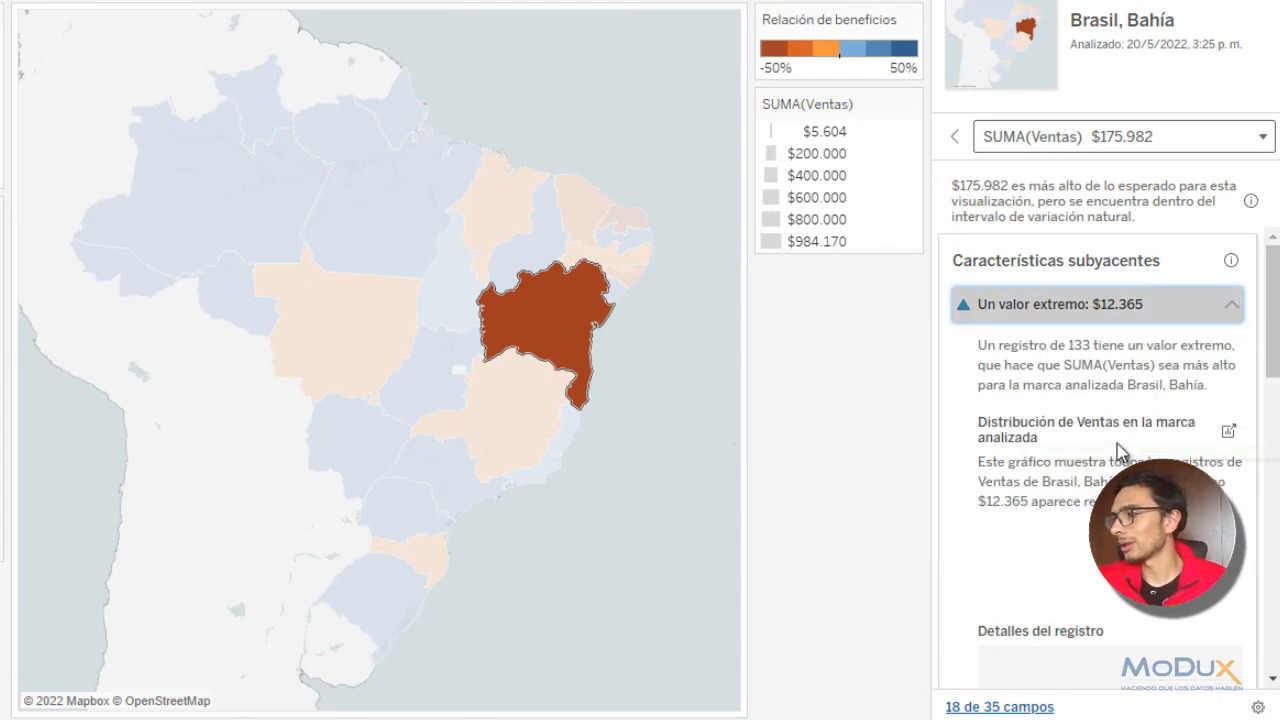
scroll(1110, 430, down, 3)
scroll(1100, 400, up, 2)
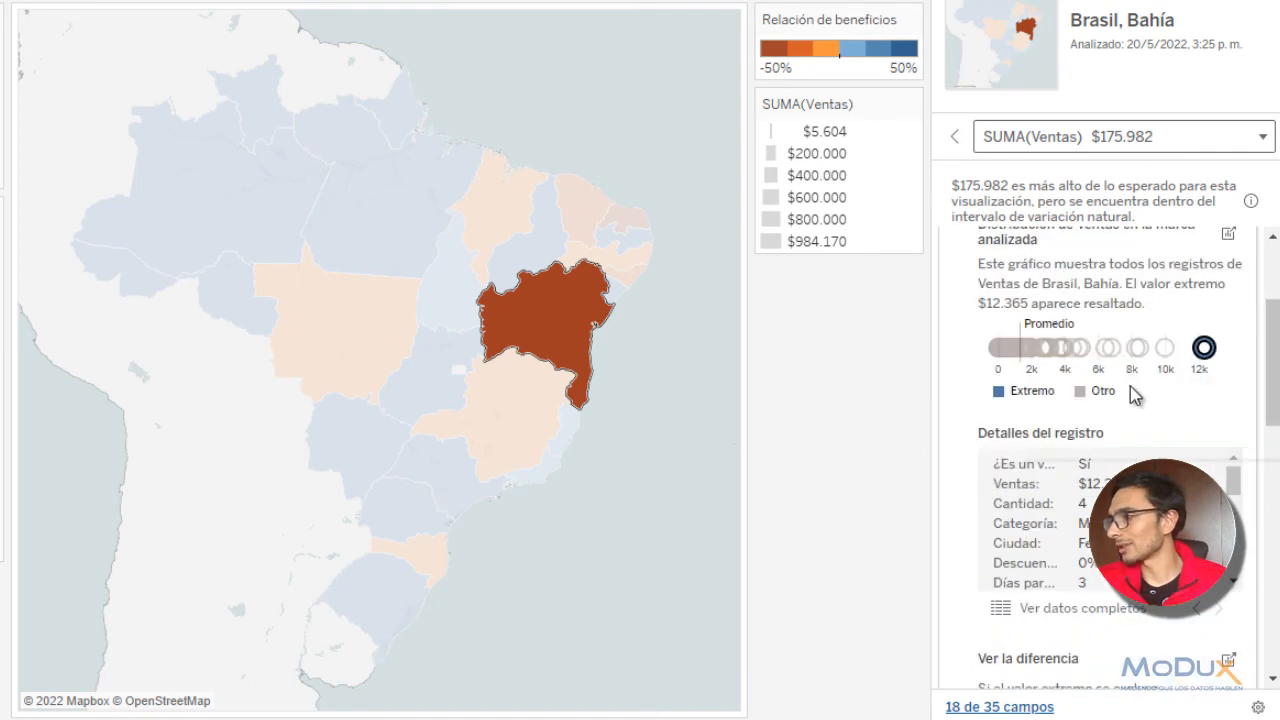
mouse_move(1206, 358)
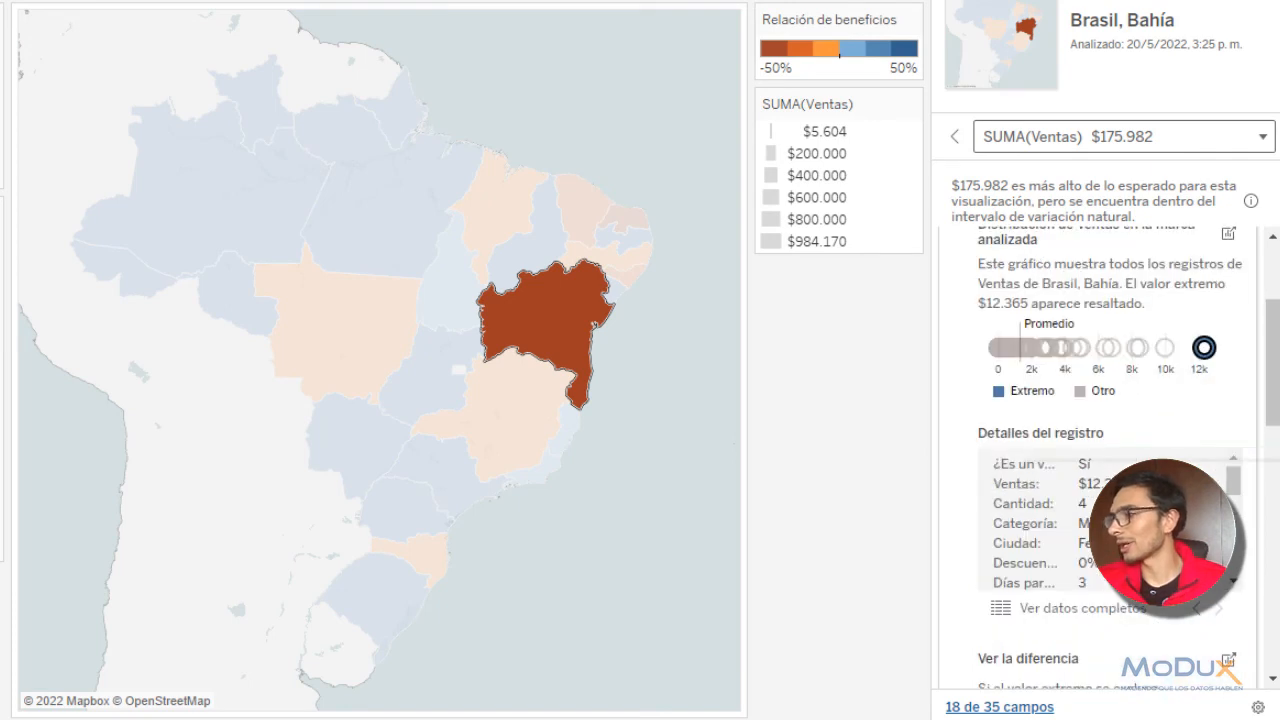
- Review the sales outlier's record details and the Ver la diferencia comparison that excludes the extreme value
drag(1237, 497, 1237, 585)
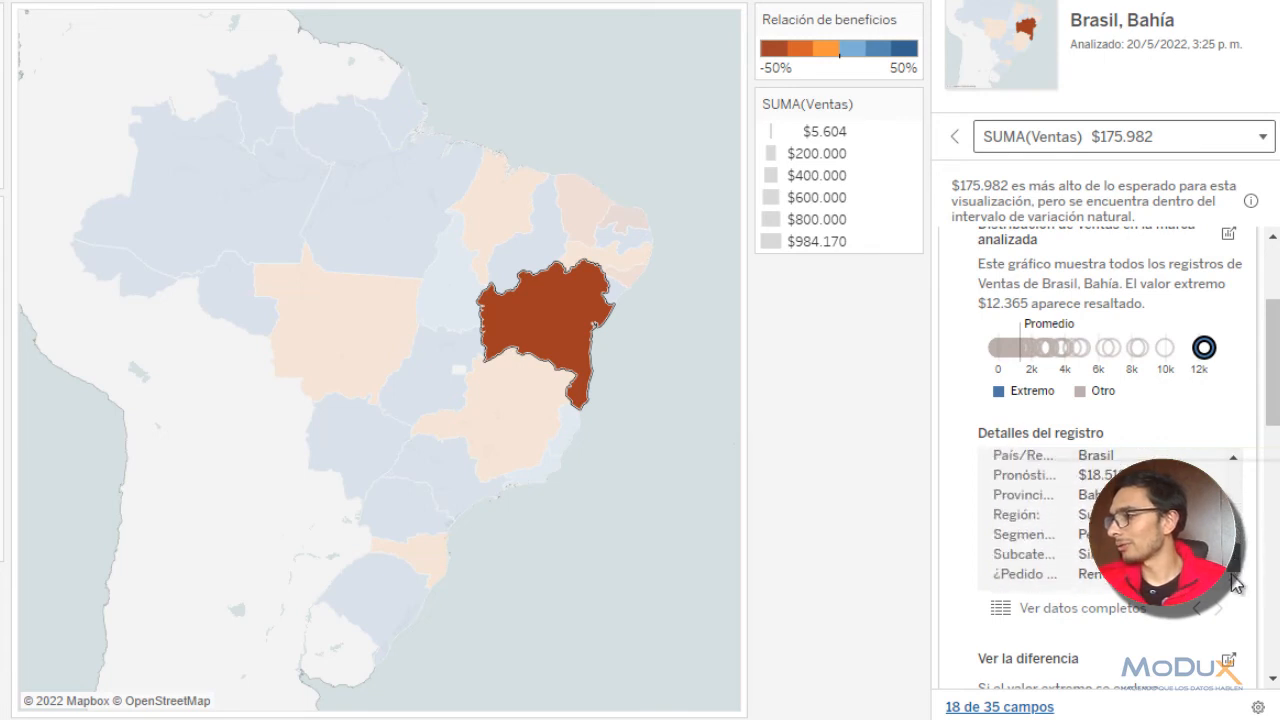
scroll(1145, 425, down, 5)
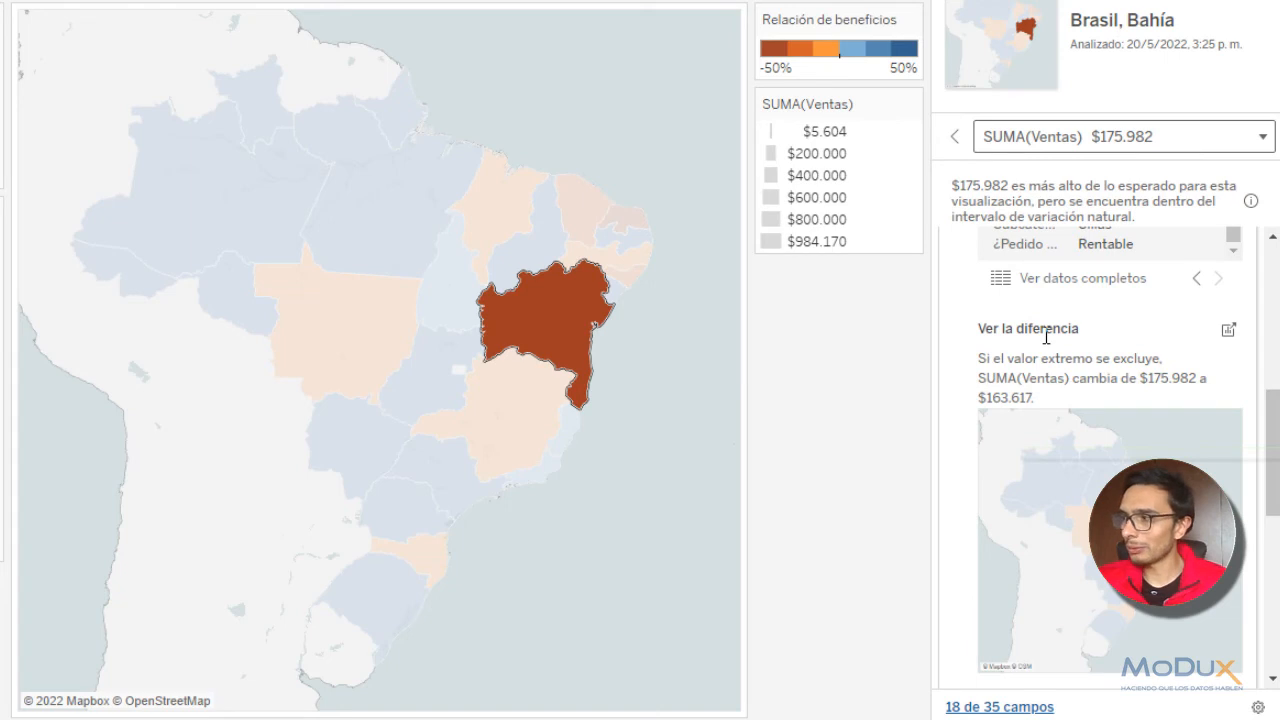
scroll(1046, 337, down, 1)
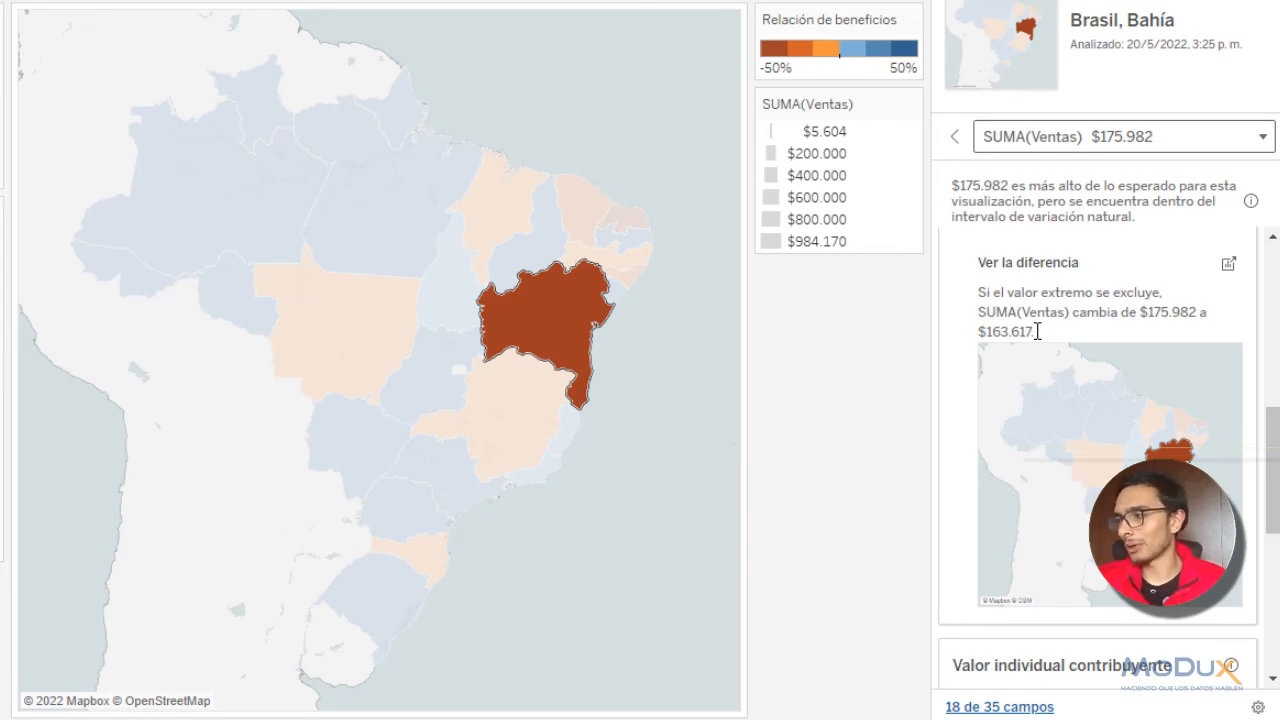
- Expand the Subcategoría: Grapas explanation and examine its charts of record percentage and average Ventas
scroll(1038, 331, down, 5)
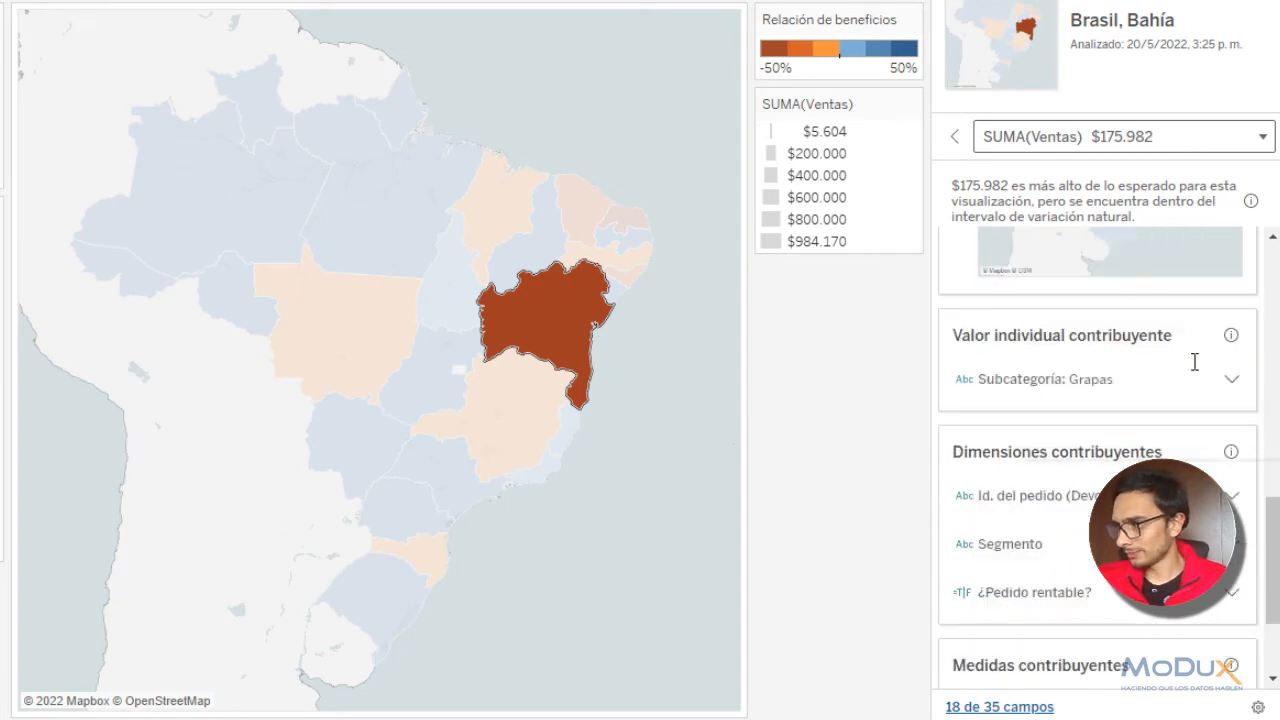
click(1232, 382)
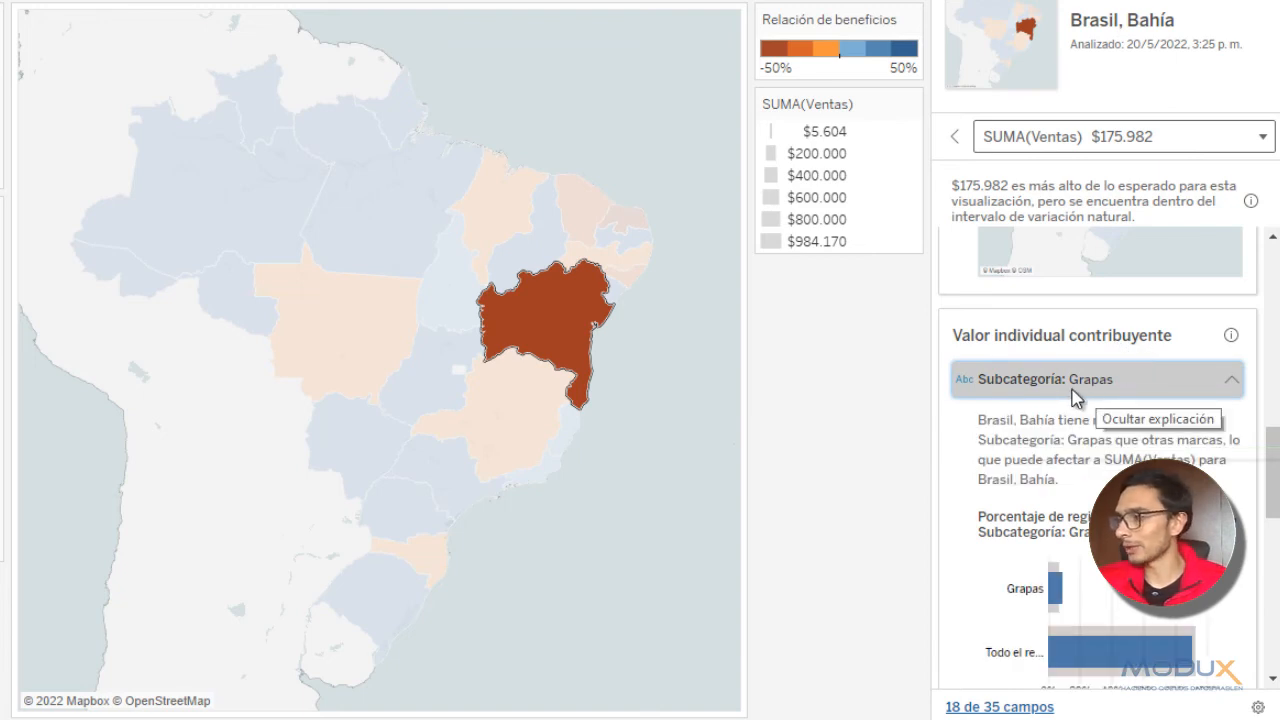
scroll(1121, 403, down, 4)
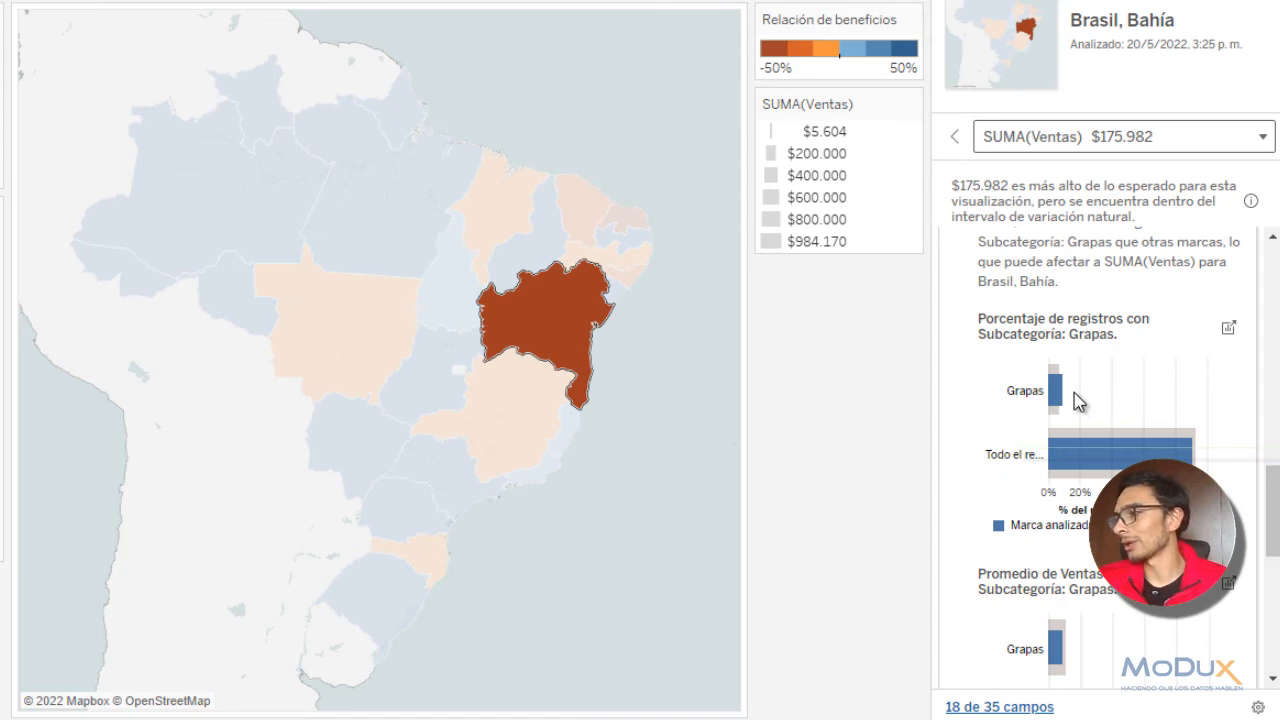
mouse_move(1054, 420)
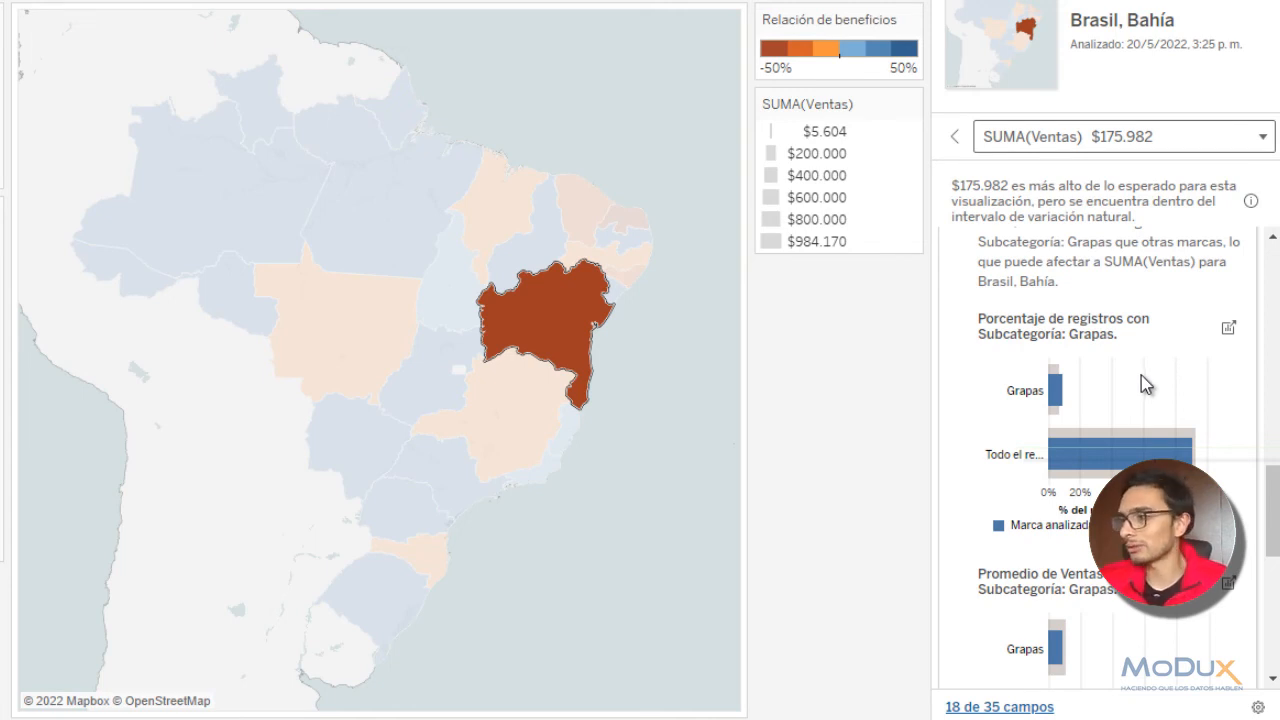
scroll(1144, 384, down, 1)
scroll(1143, 378, down, 2)
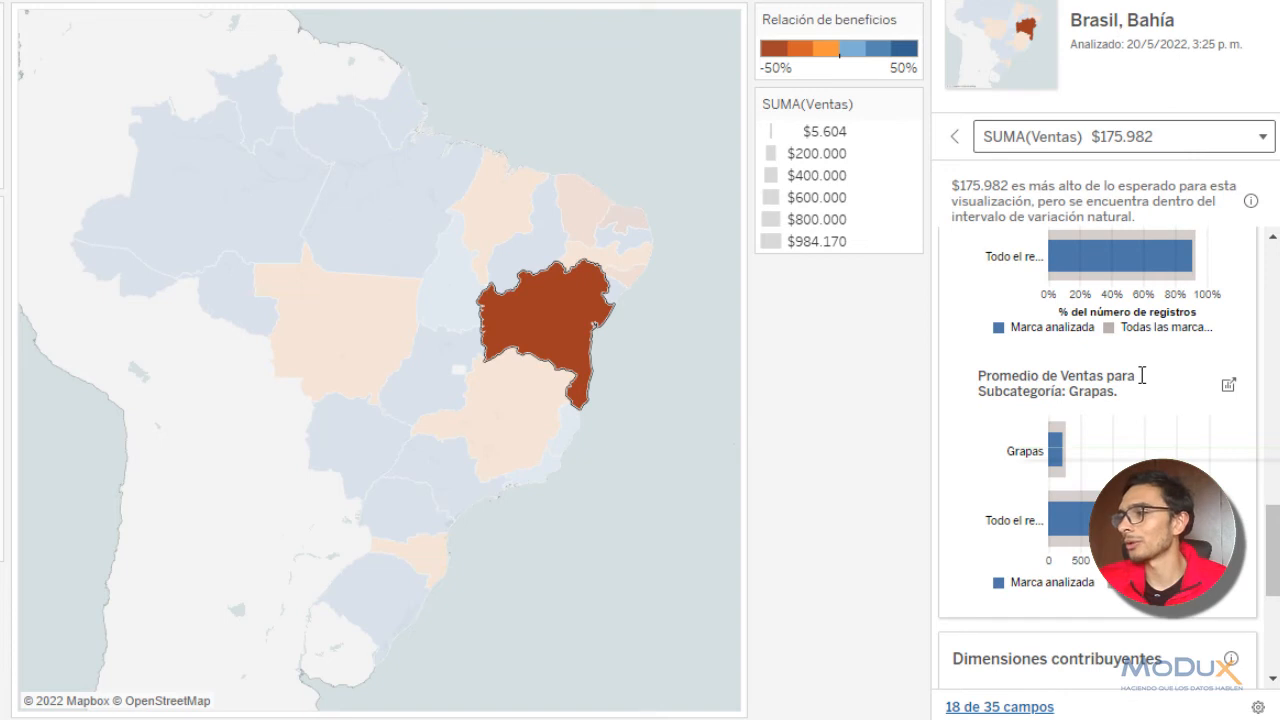
scroll(1050, 395, down, 1)
scroll(1006, 400, down, 1)
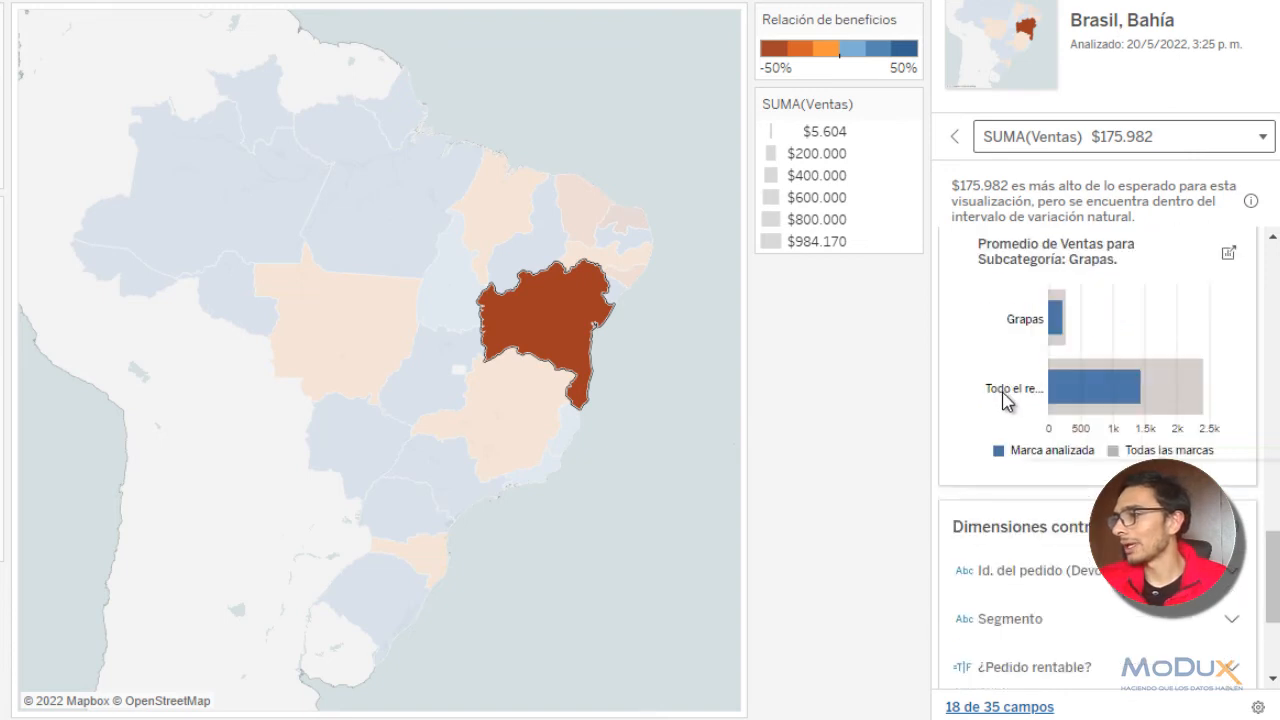
- Open the Promedio de Ventas para Subcategoría: Grapas chart as a new worksheet and compare it with the original explanation chart
scroll(1003, 390, up, 1)
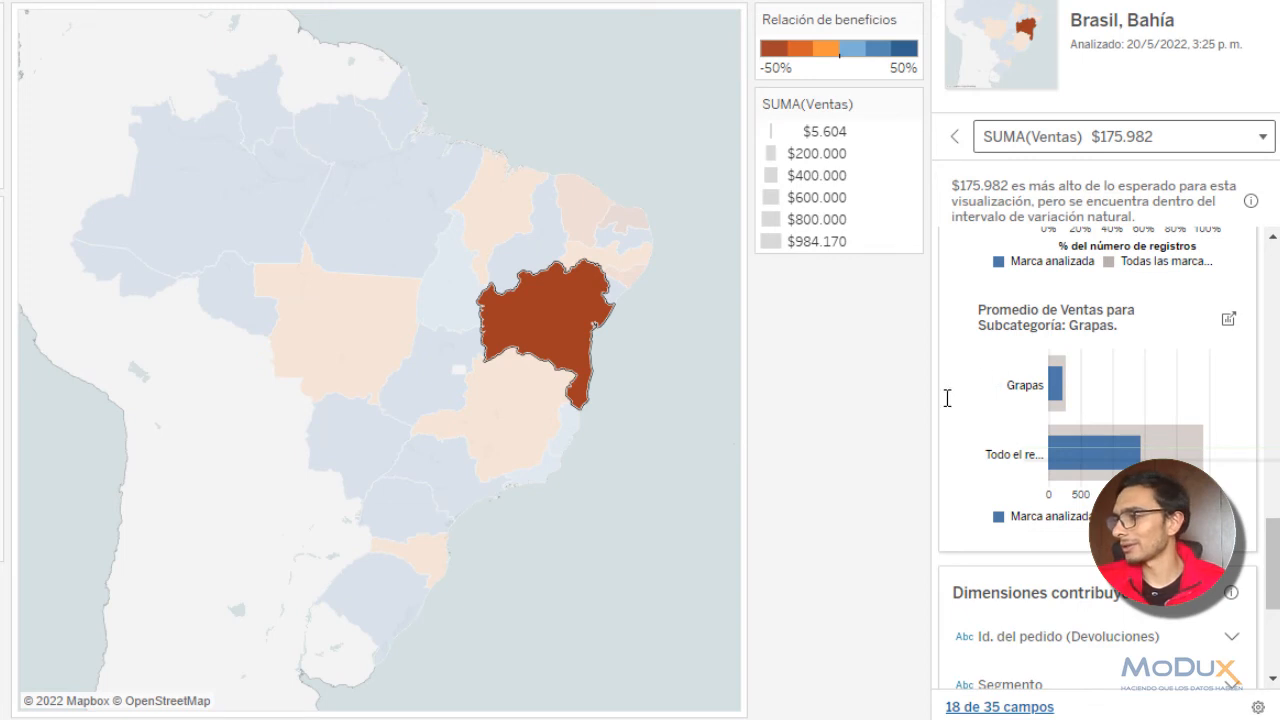
click(1229, 320)
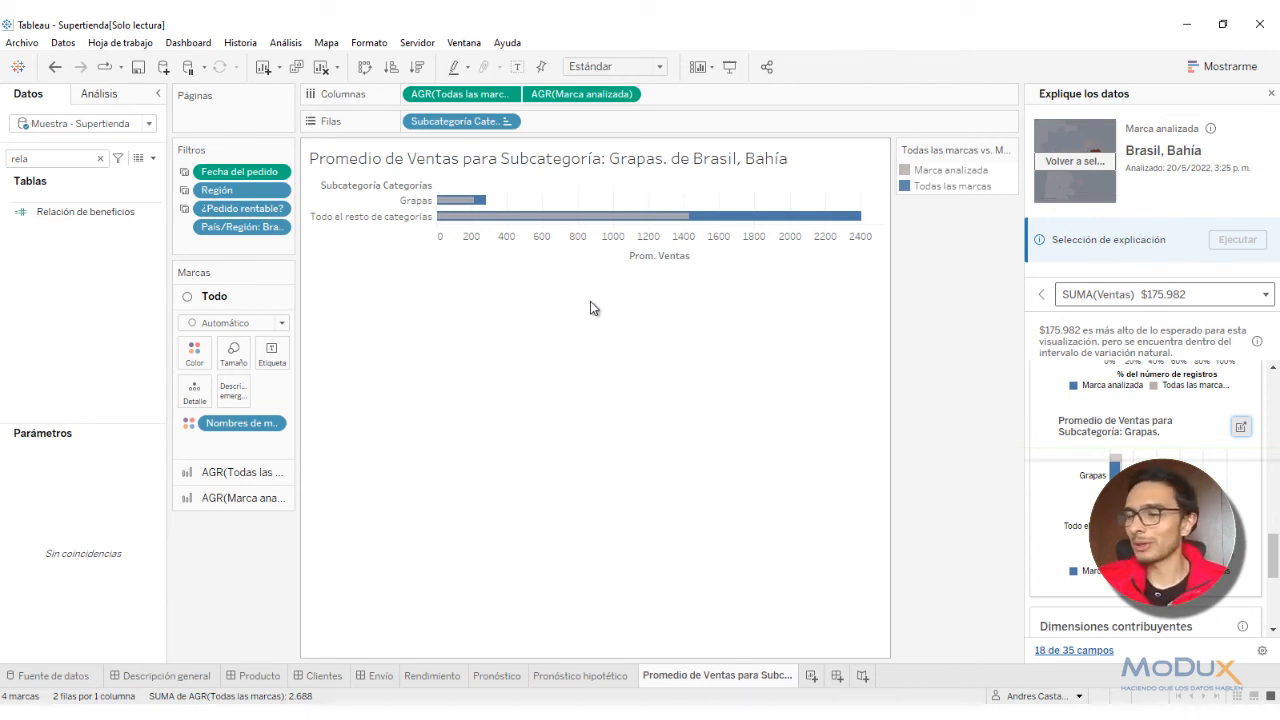
mouse_move(1110, 525)
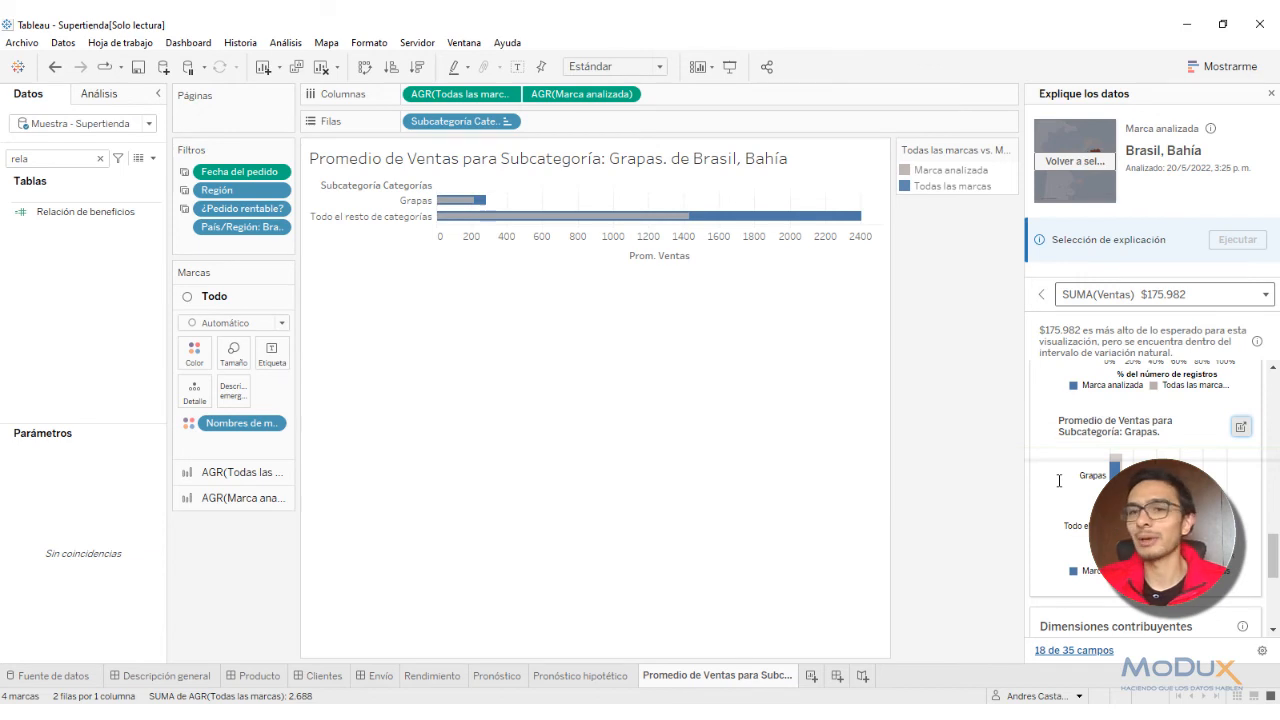
- Expand the Id. del pedido (Devoluciones) explanation under Dimensiones contribuyentes and examine its record distribution chart
scroll(1059, 481, down, 1)
scroll(1059, 481, down, 1)
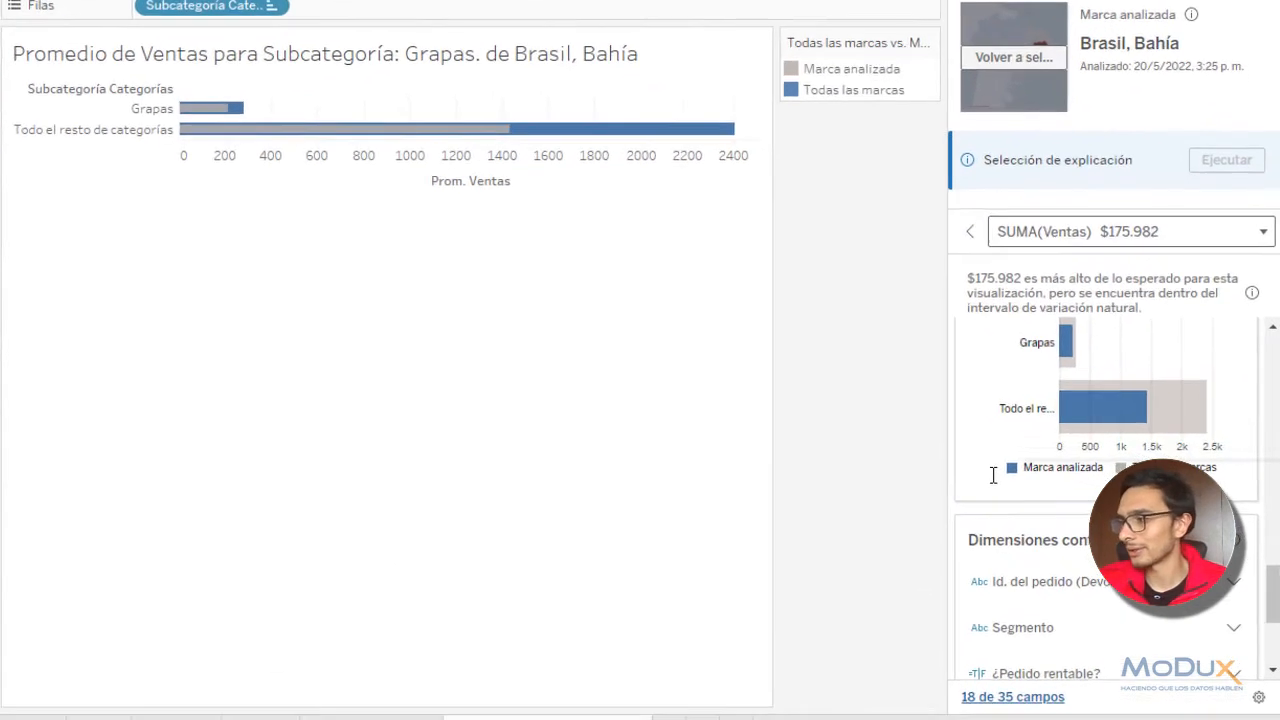
scroll(993, 476, down, 2)
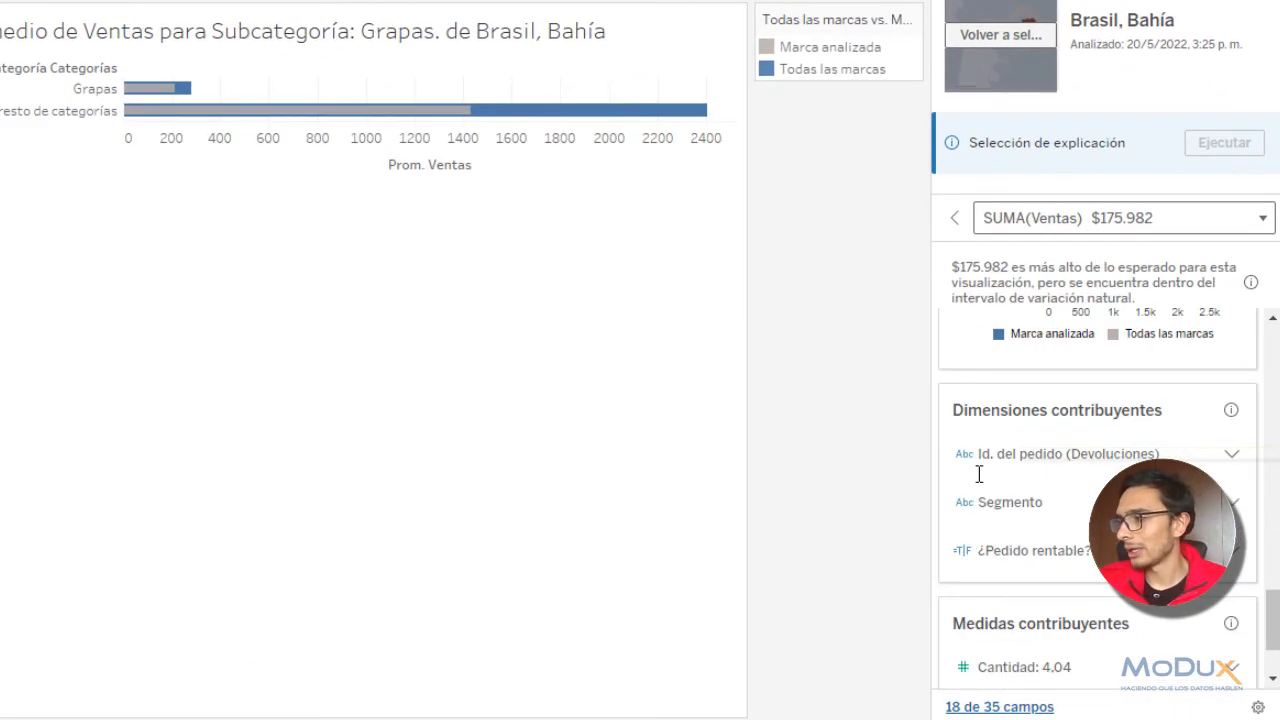
scroll(992, 484, down, 1)
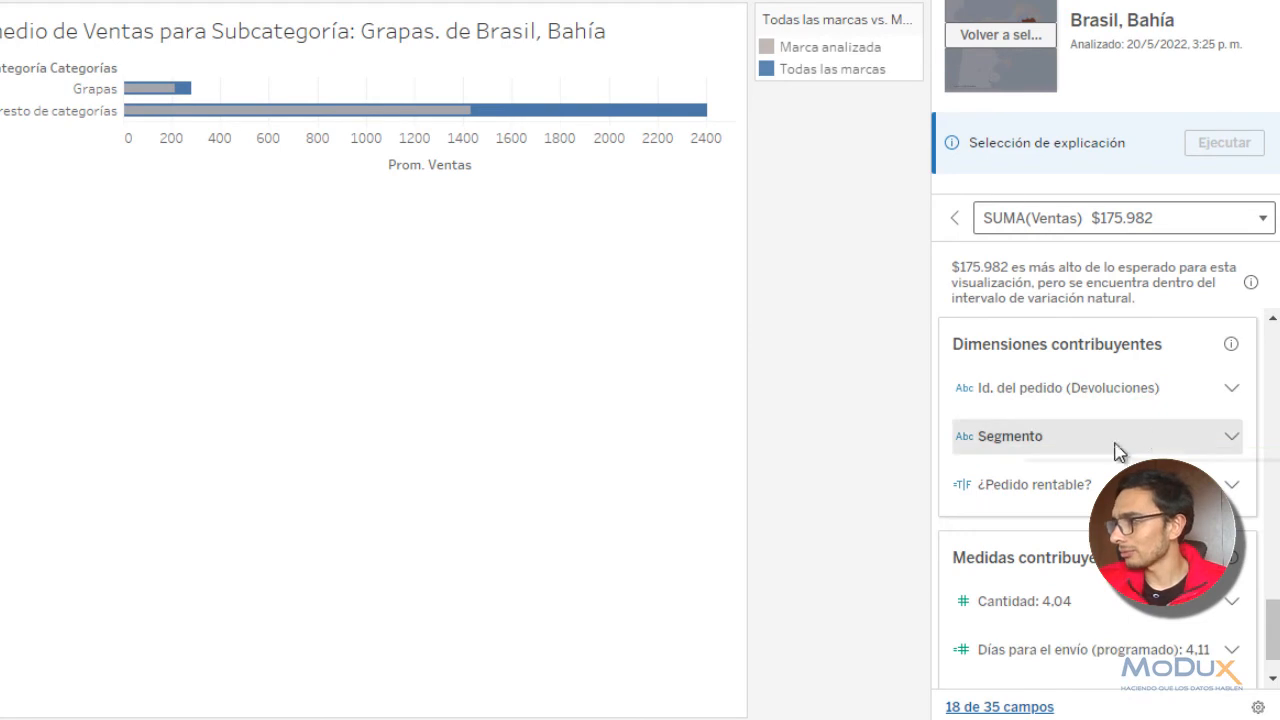
click(1234, 390)
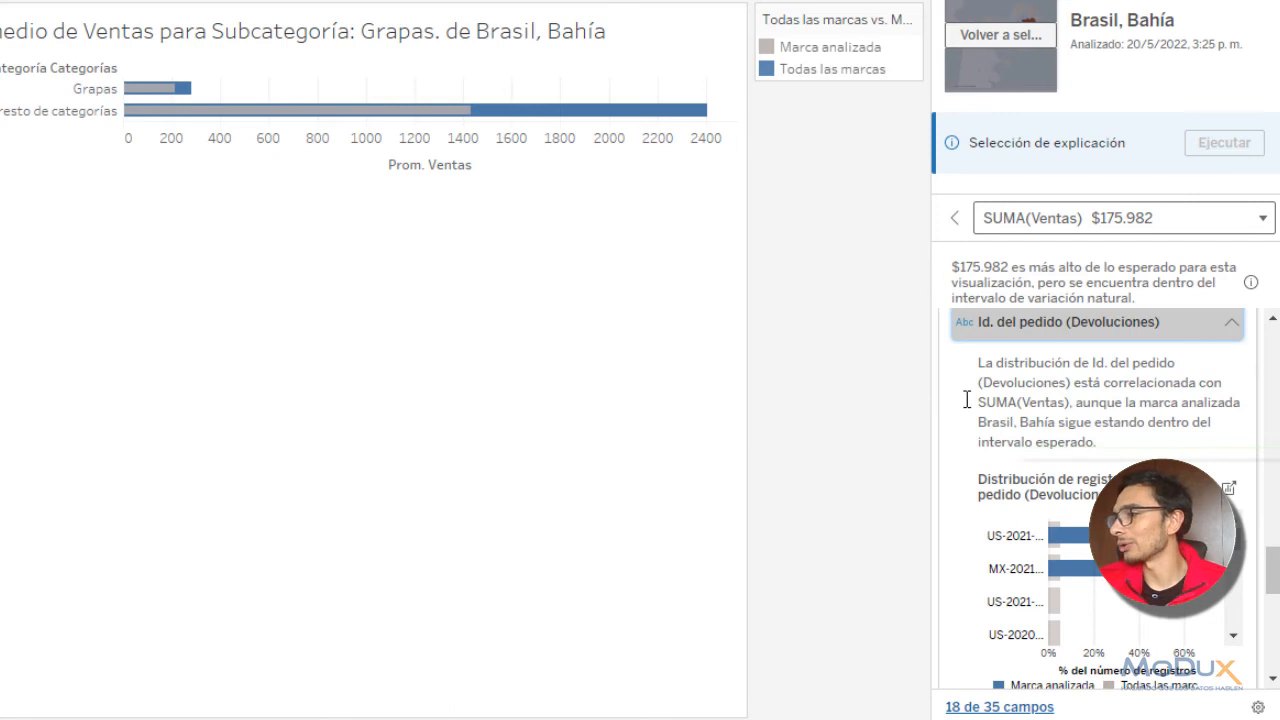
scroll(966, 400, down, 3)
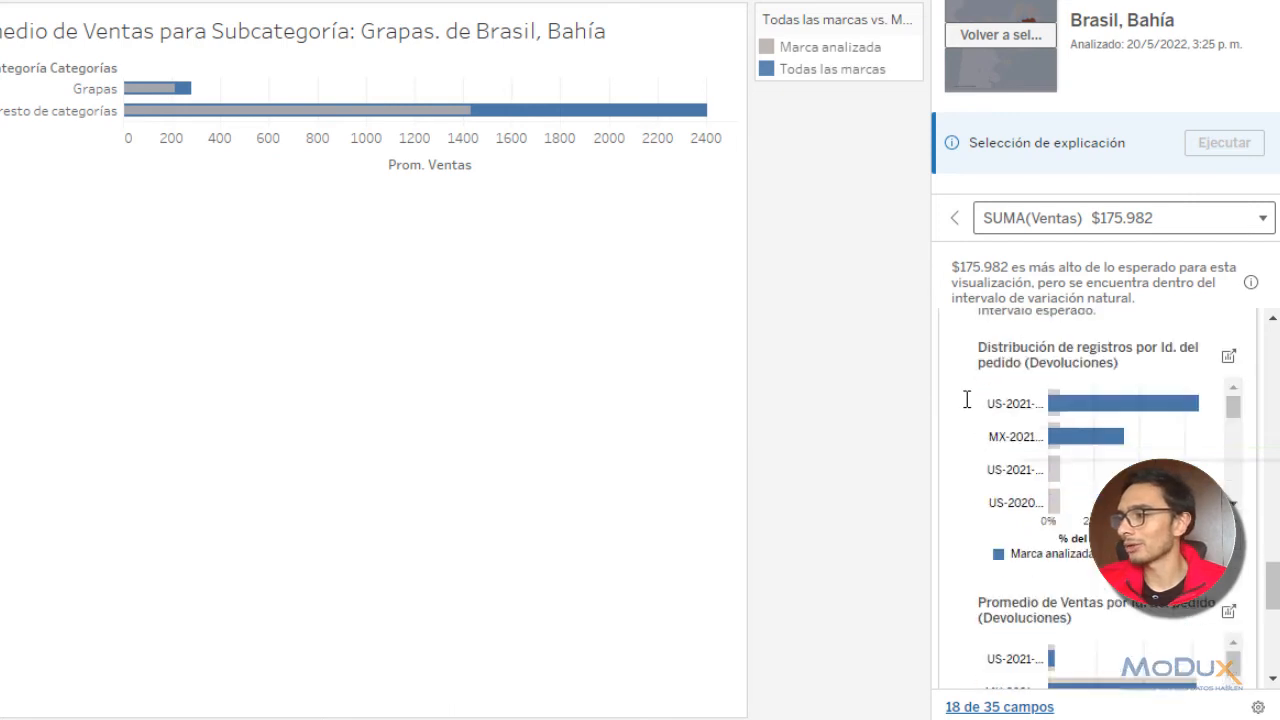
mouse_move(1083, 425)
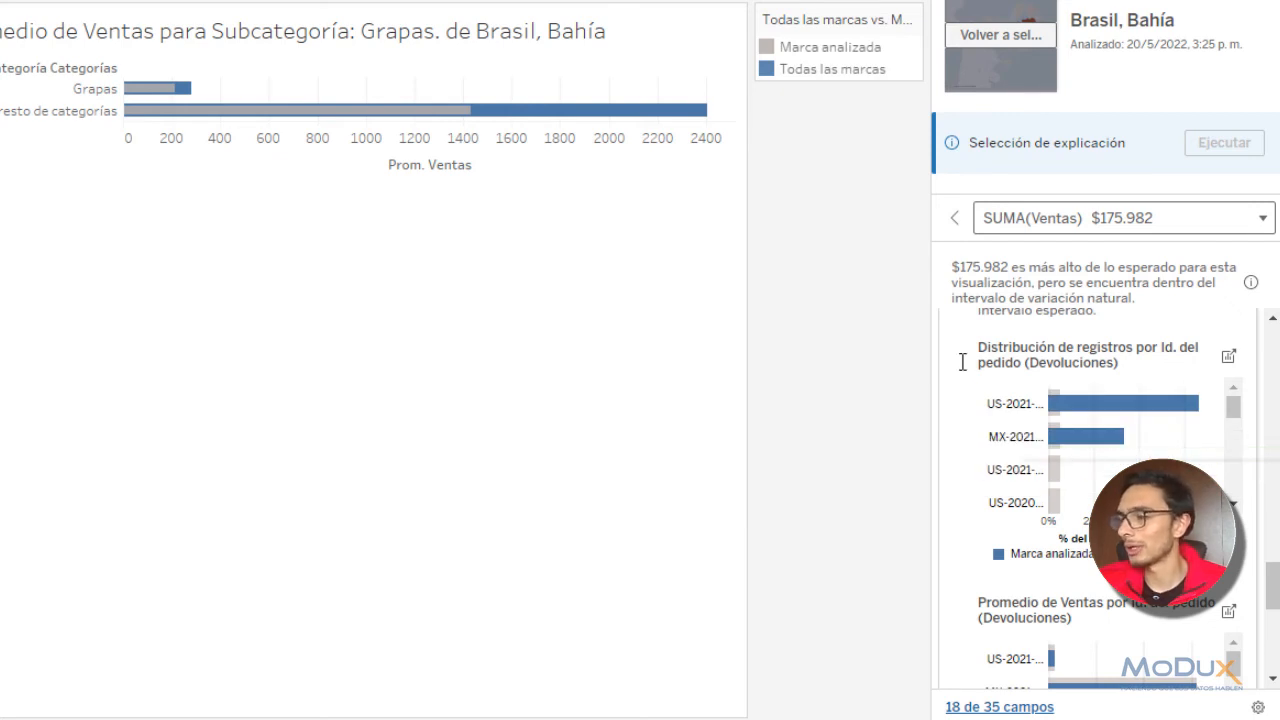
- Examine the Promedio de Ventas por Id. del pedido (Devoluciones) chart in the explanation
scroll(962, 361, down, 5)
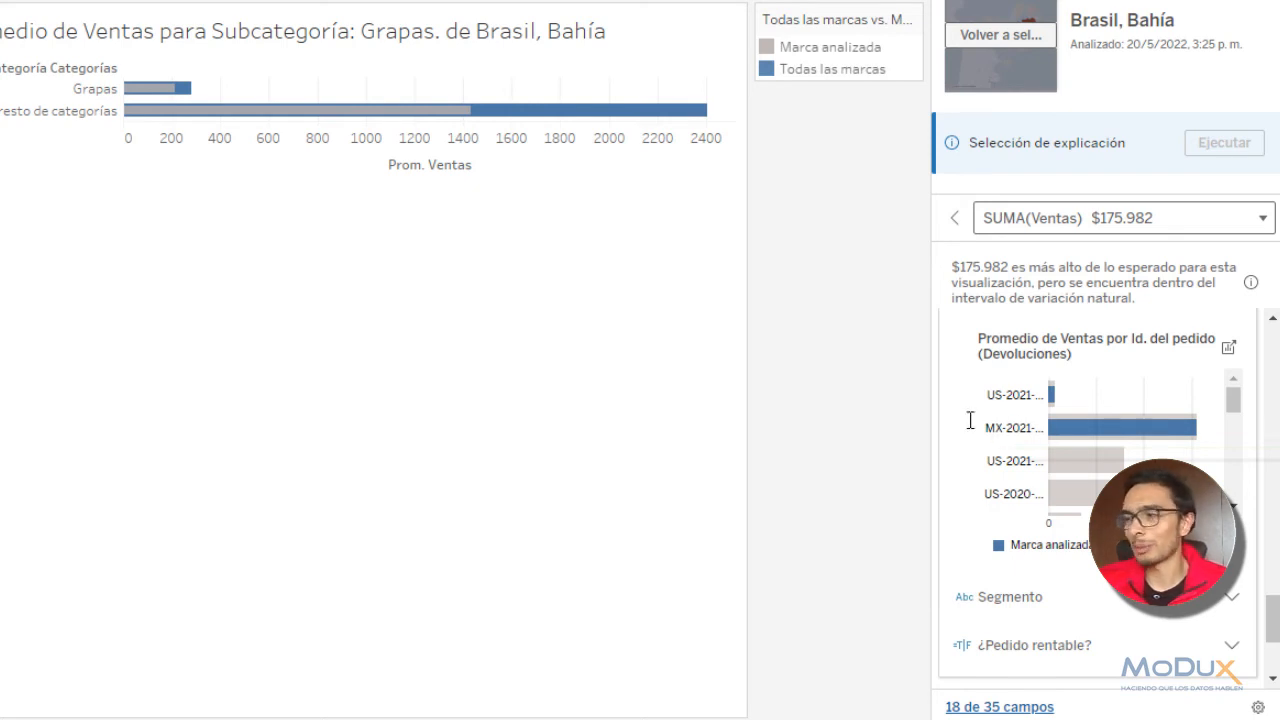
scroll(970, 420, down, 1)
scroll(970, 420, down, 2)
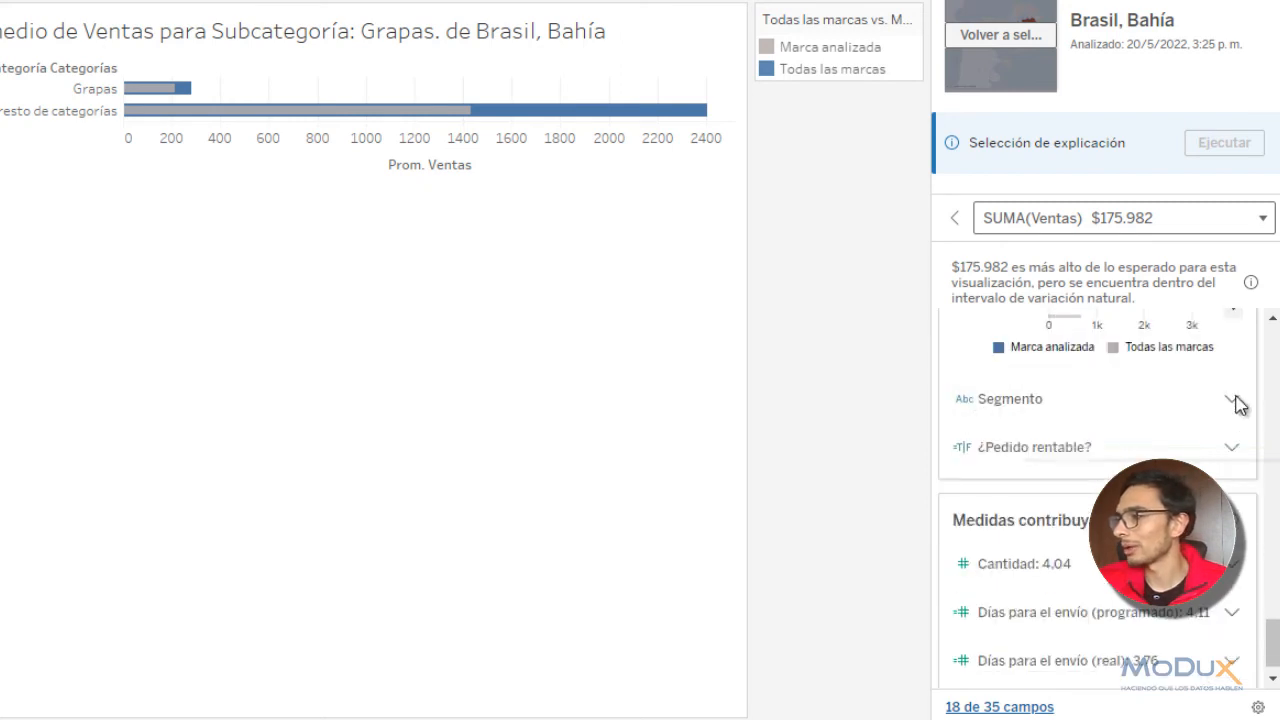
- Expand the Segmento explanation and examine its record distribution and average Ventas charts
click(1234, 400)
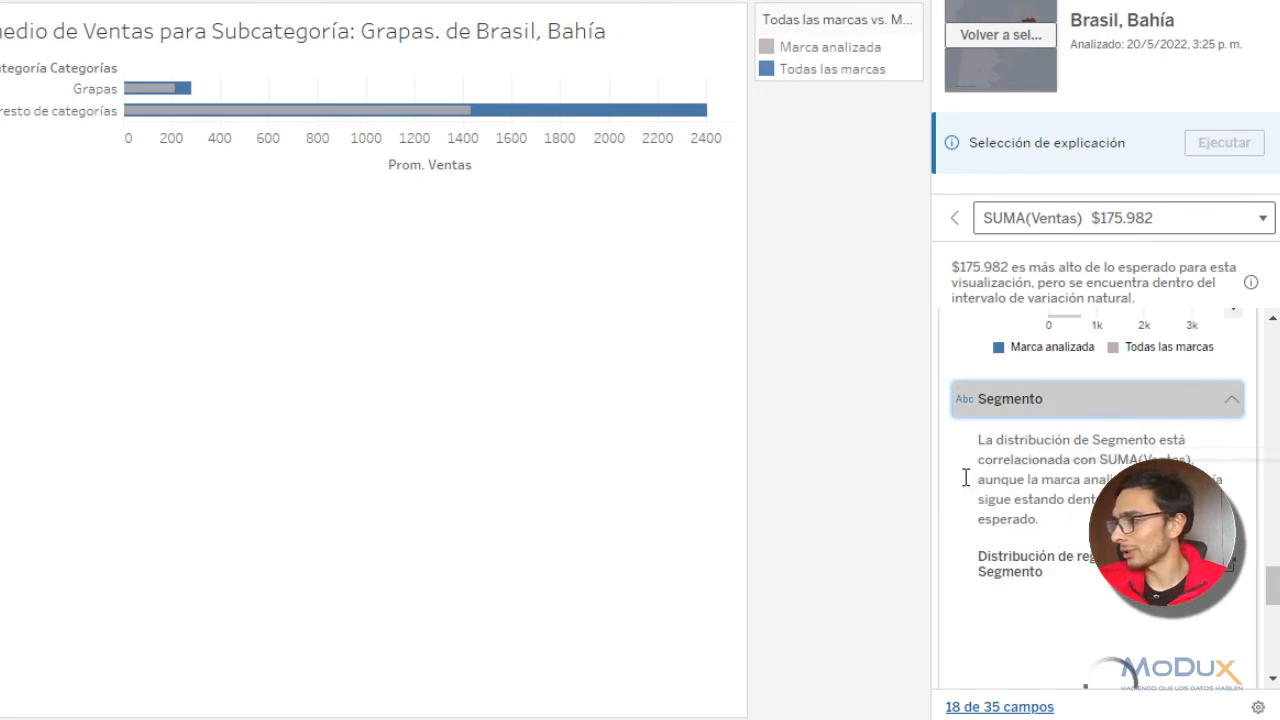
scroll(966, 478, down, 1)
scroll(966, 478, down, 2)
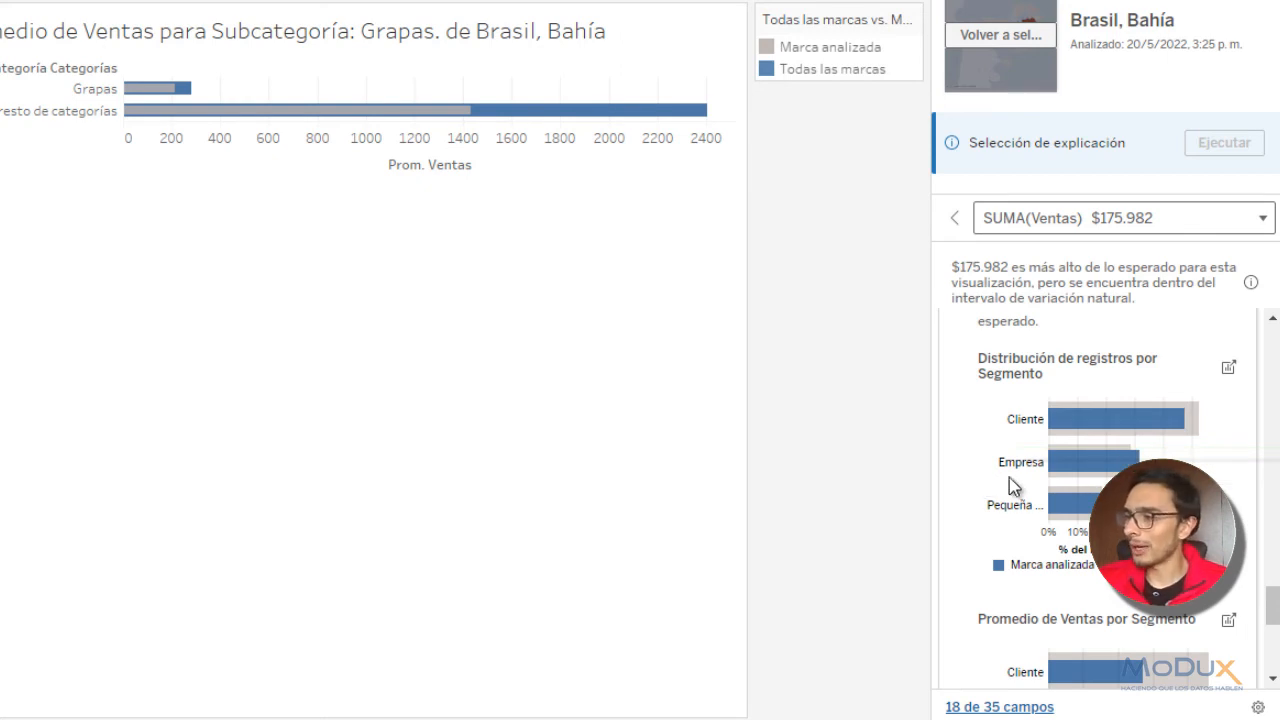
mouse_move(1071, 521)
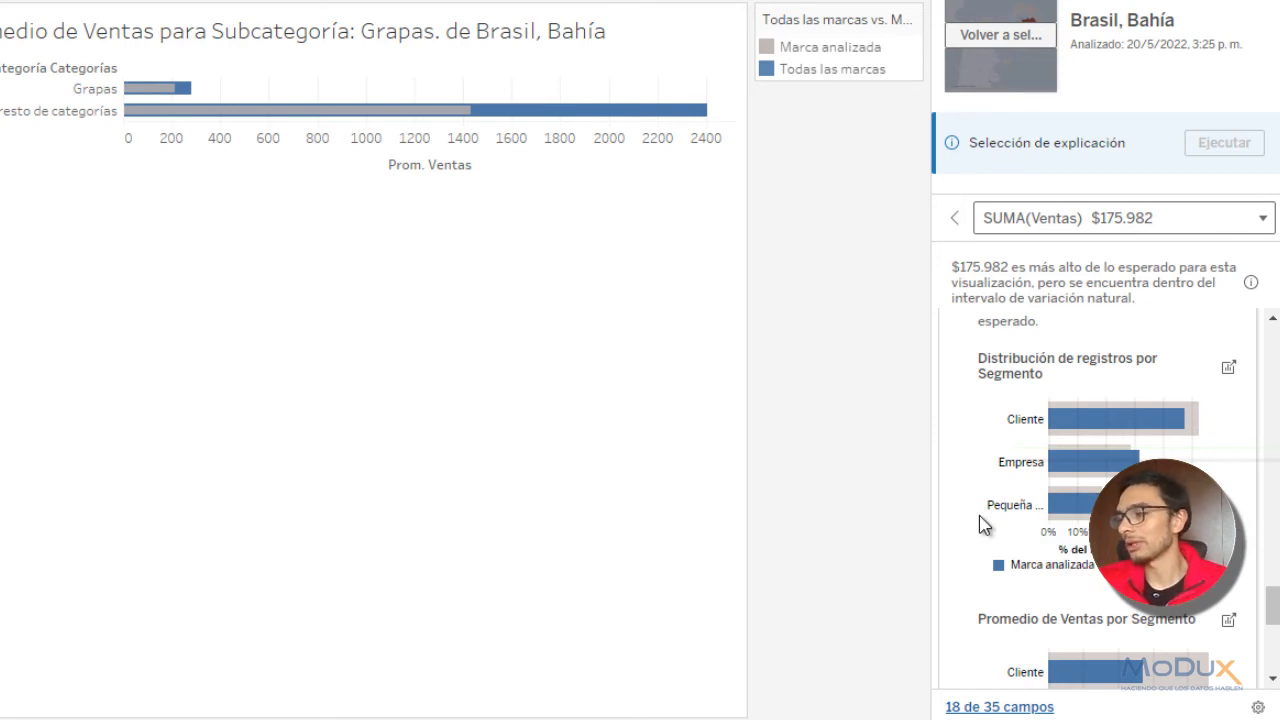
scroll(980, 525, down, 5)
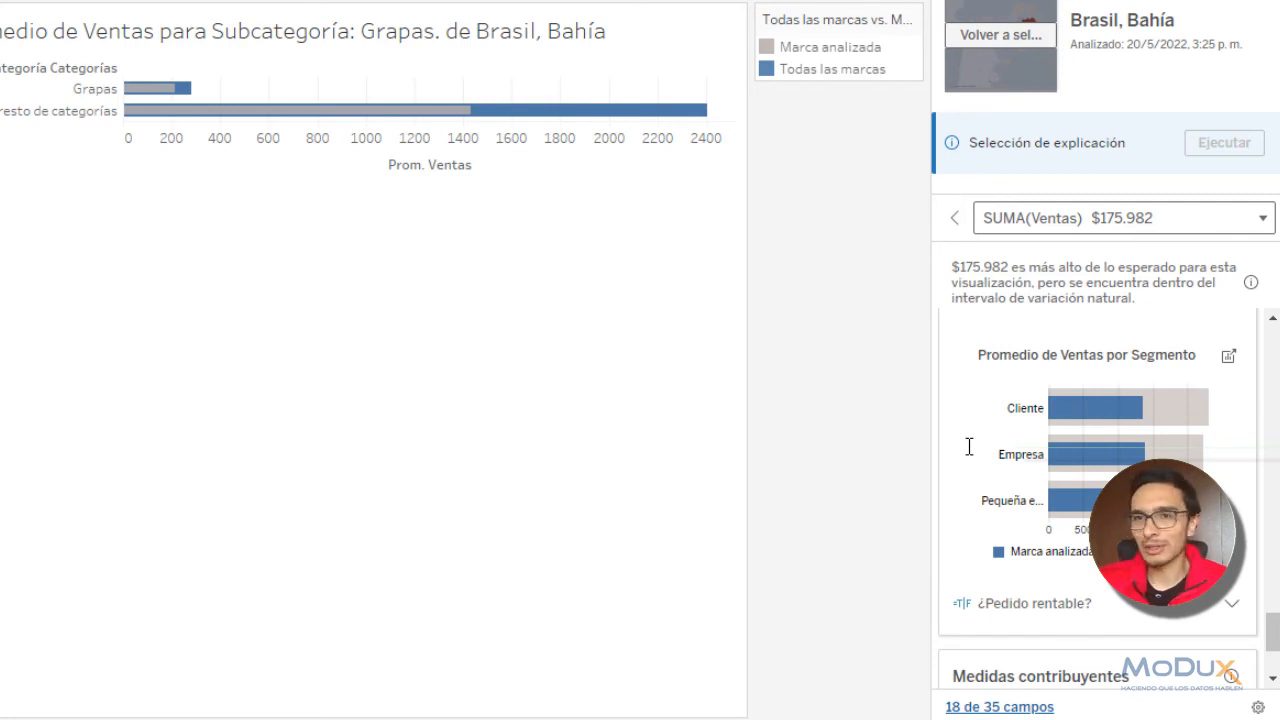
- Expand the Cantidad explanation under Medidas contribuyentes and examine its Promedio de Cantidad y Ventas scatter plot
scroll(969, 446, down, 3)
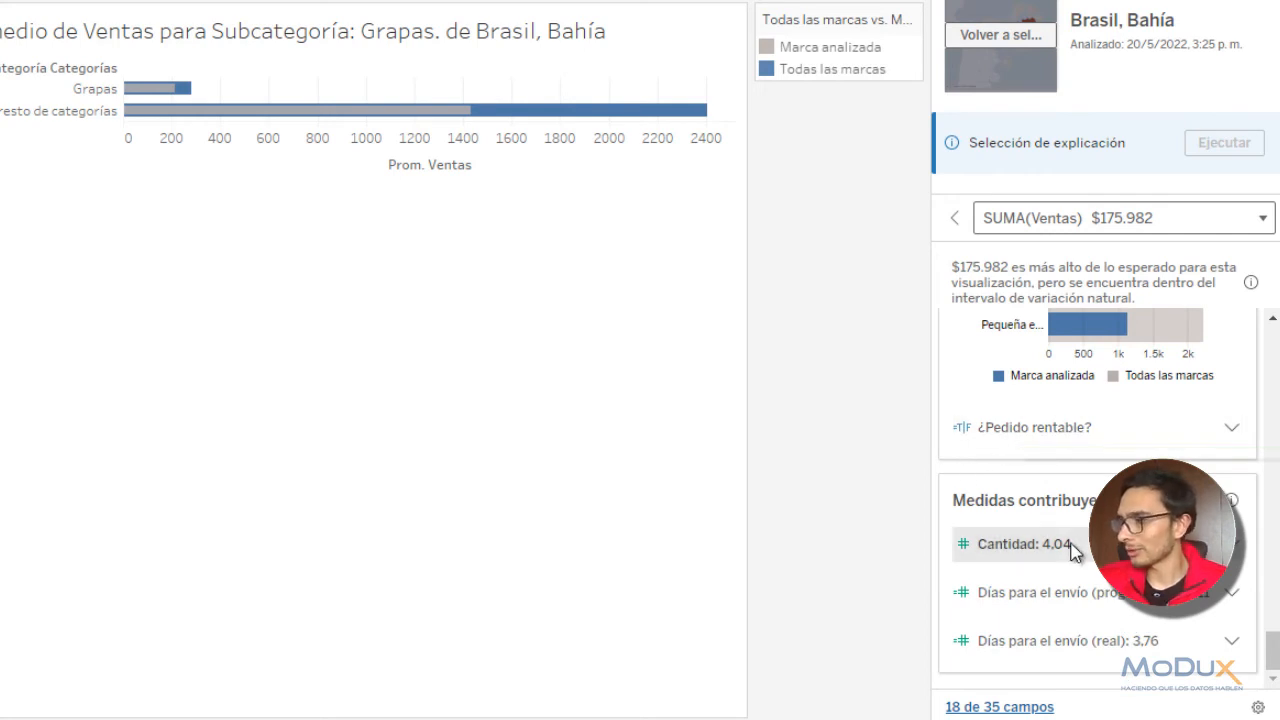
click(1237, 549)
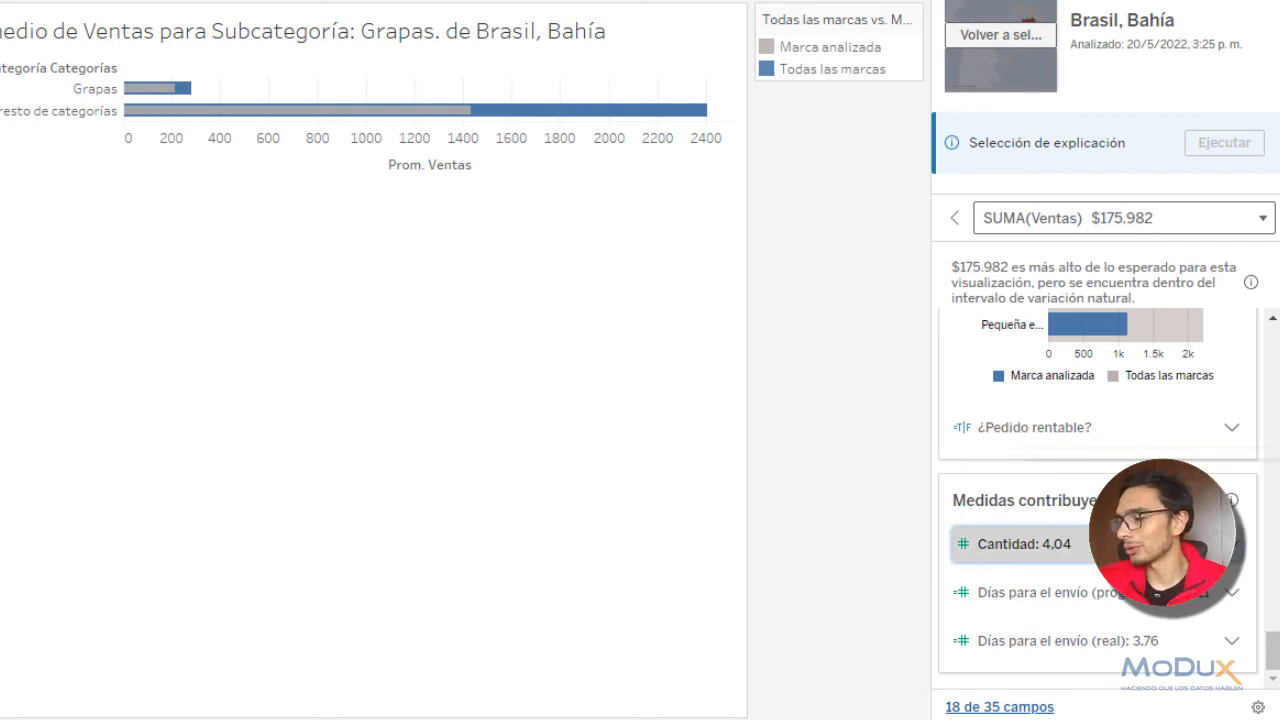
scroll(1237, 549, down, 4)
scroll(1237, 549, down, 1)
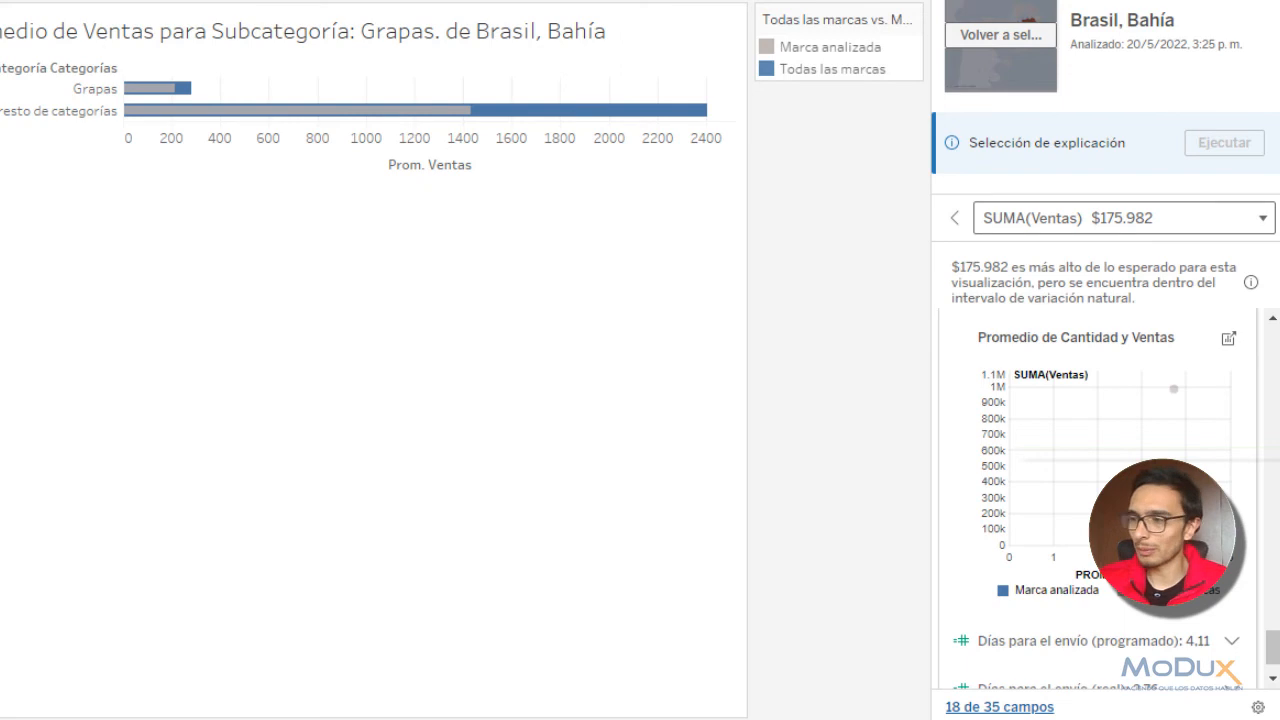
- Expand the Días para el envío (programado) and Días para el envío (real) explanations and view their scatter plots
scroll(1085, 522, down, 1)
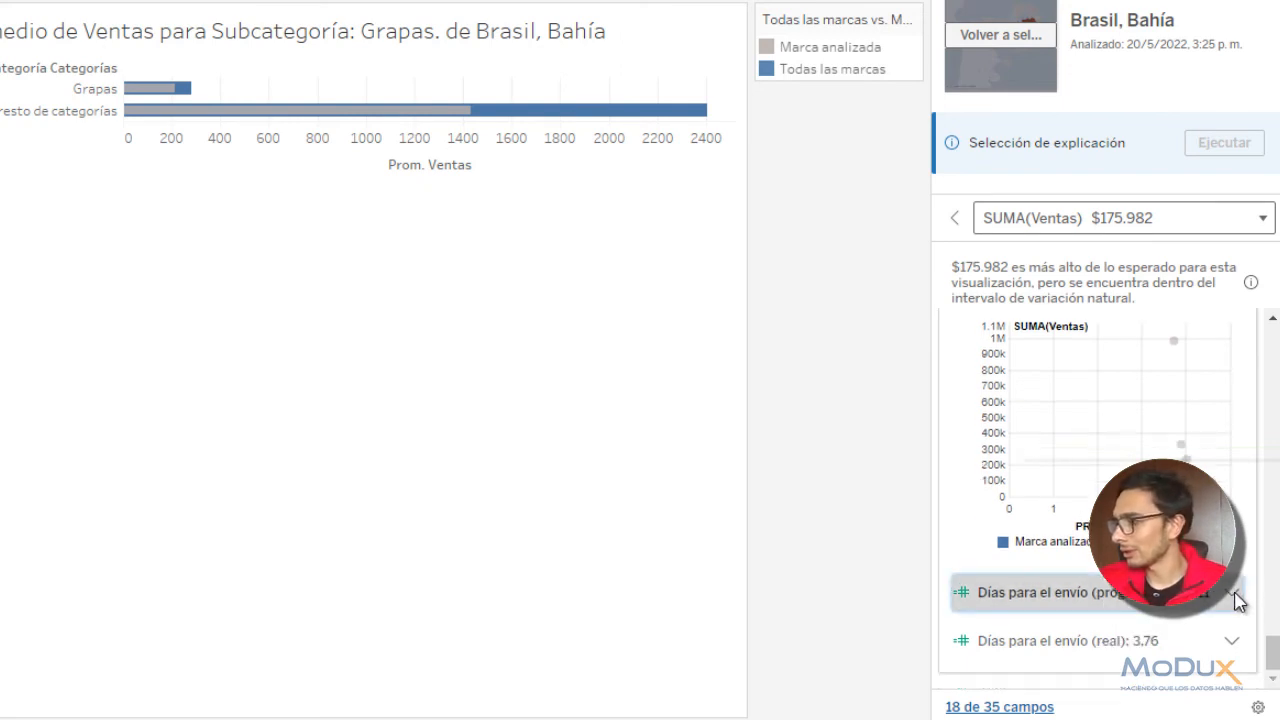
click(1126, 614)
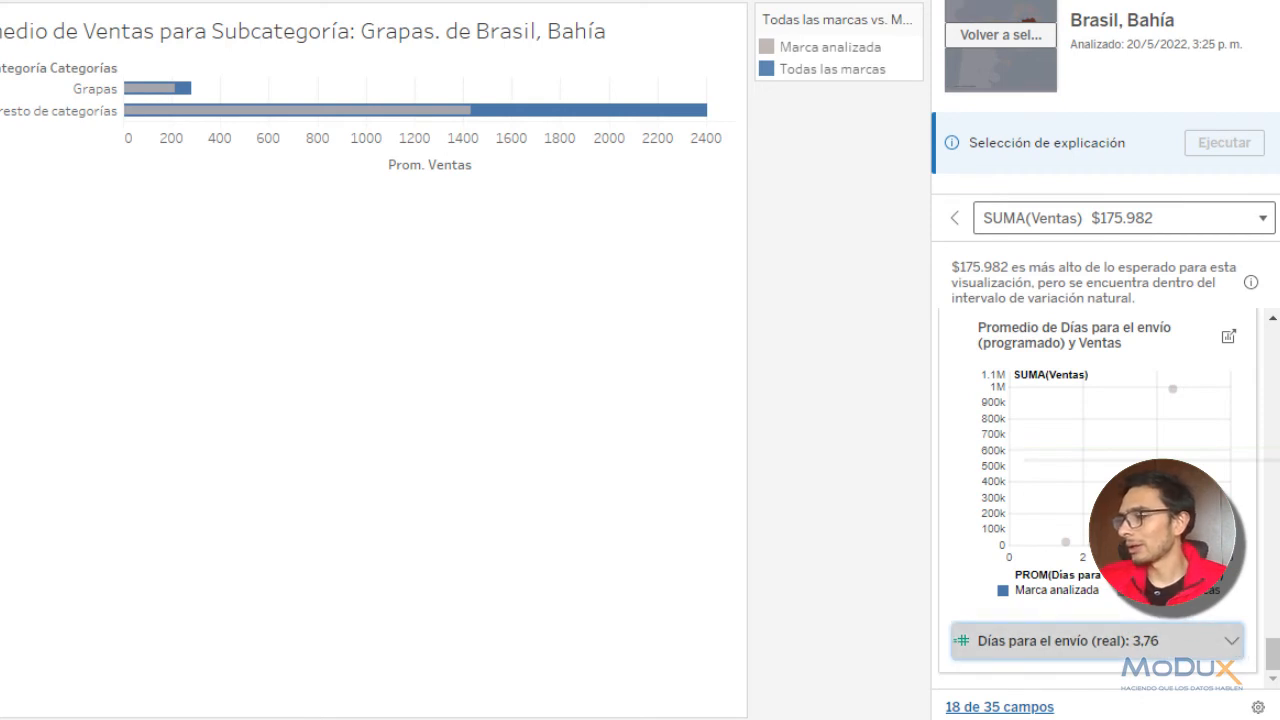
click(1230, 641)
scroll(1230, 641, down, 4)
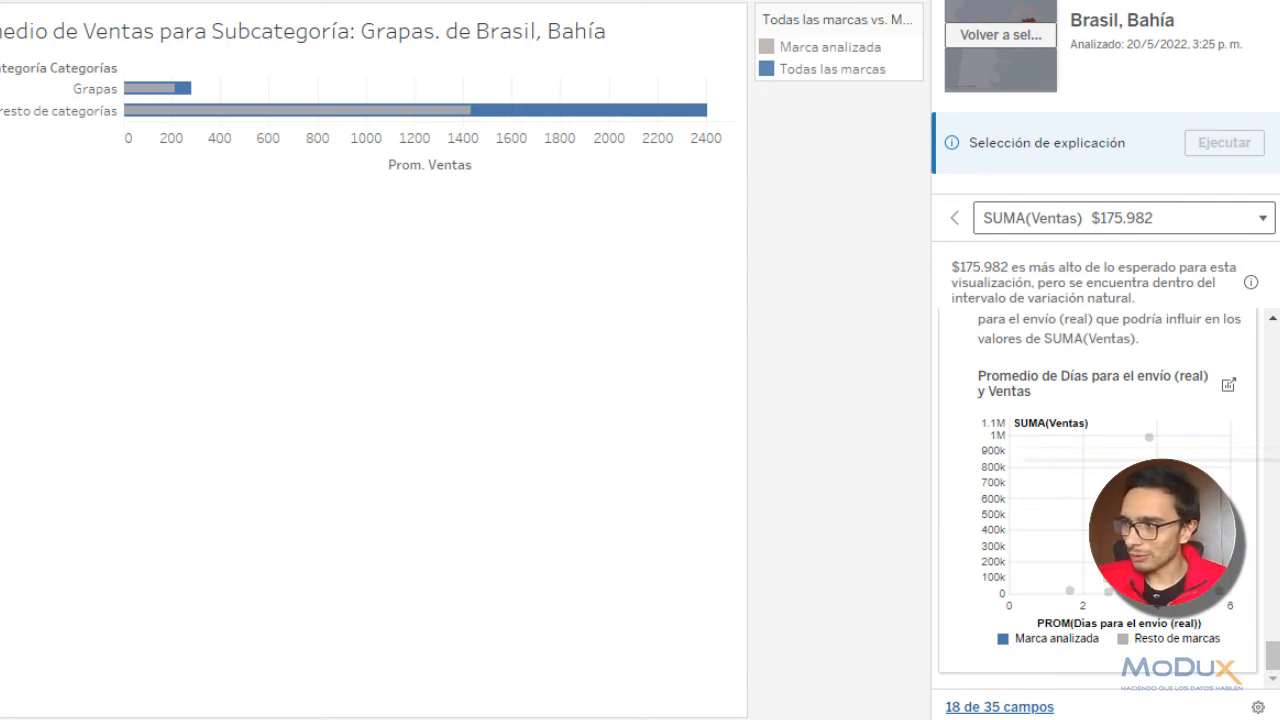
- Review the expanded explanations for Cantidad and both Días para el envío measures, comparing Bahía's mark with the others
scroll(960, 460, up, 3)
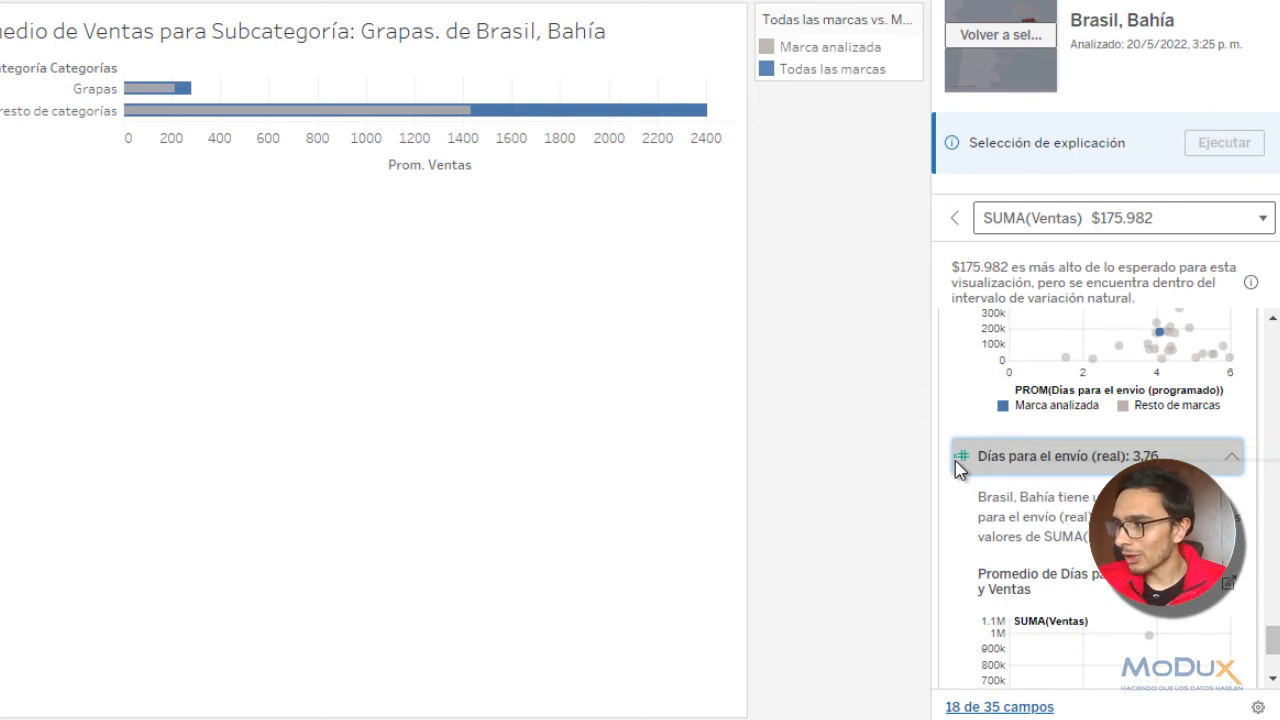
scroll(980, 480, up, 5)
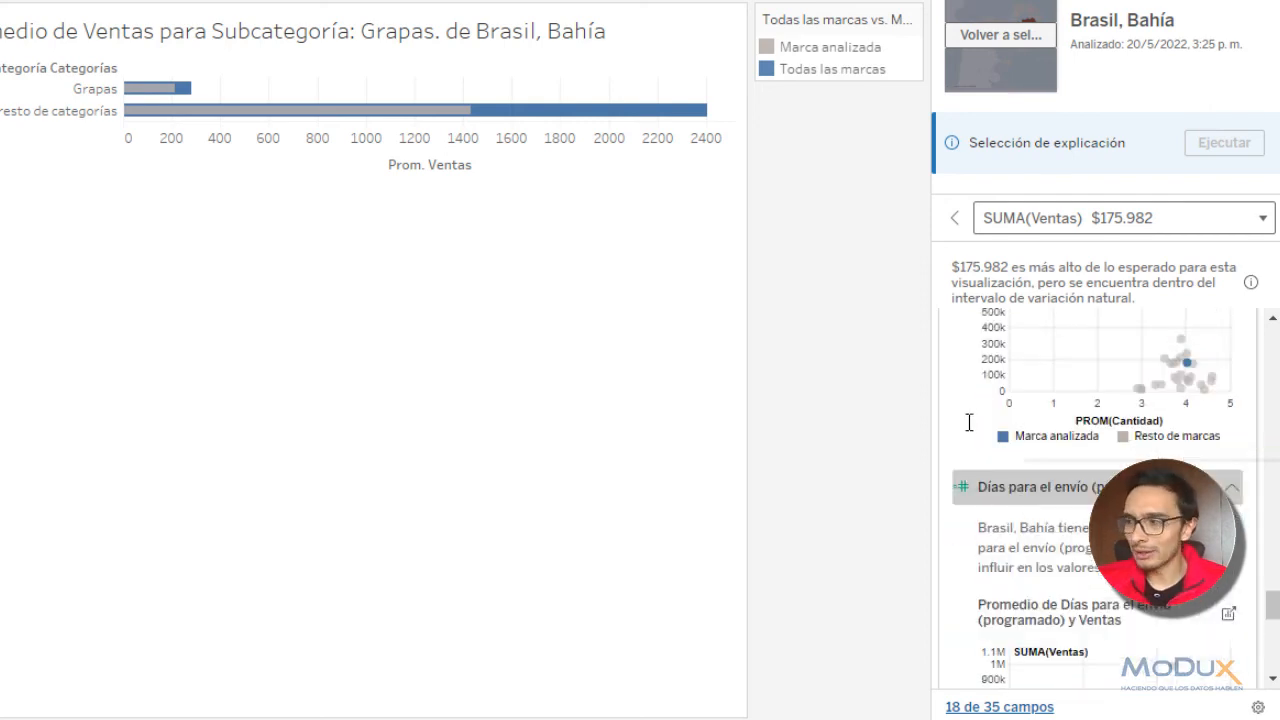
scroll(968, 423, up, 1)
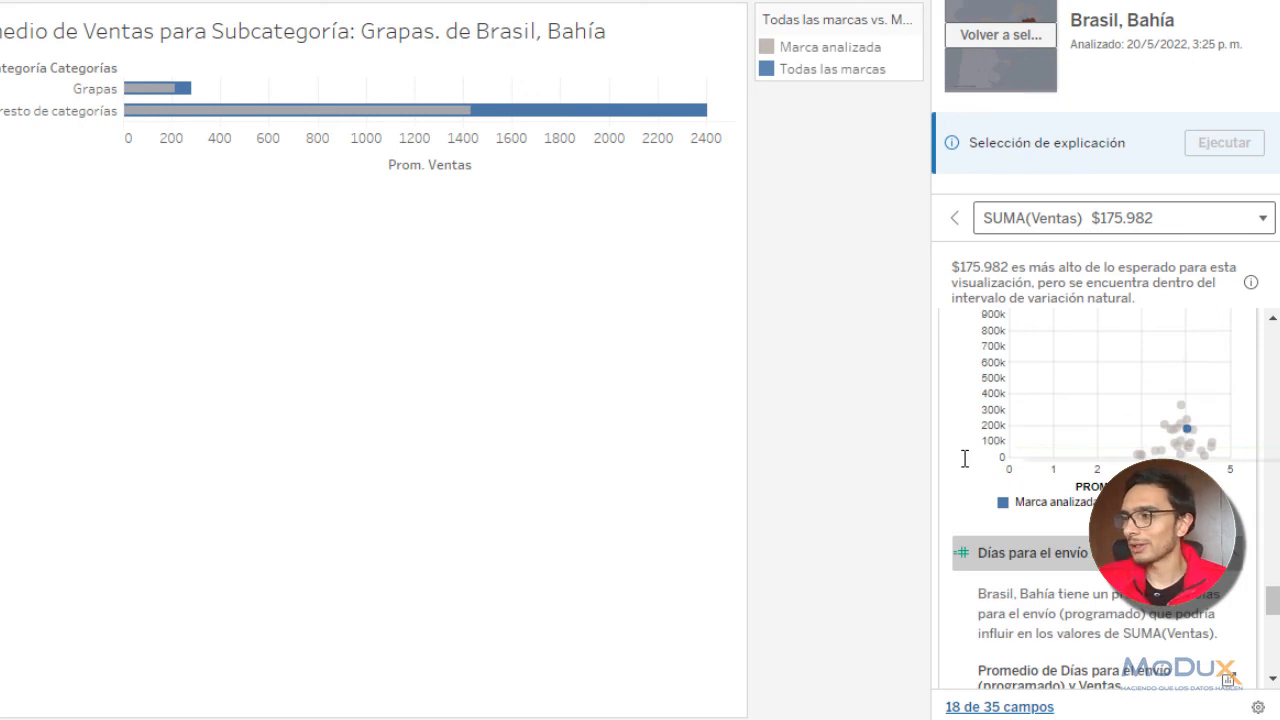
scroll(964, 458, up, 2)
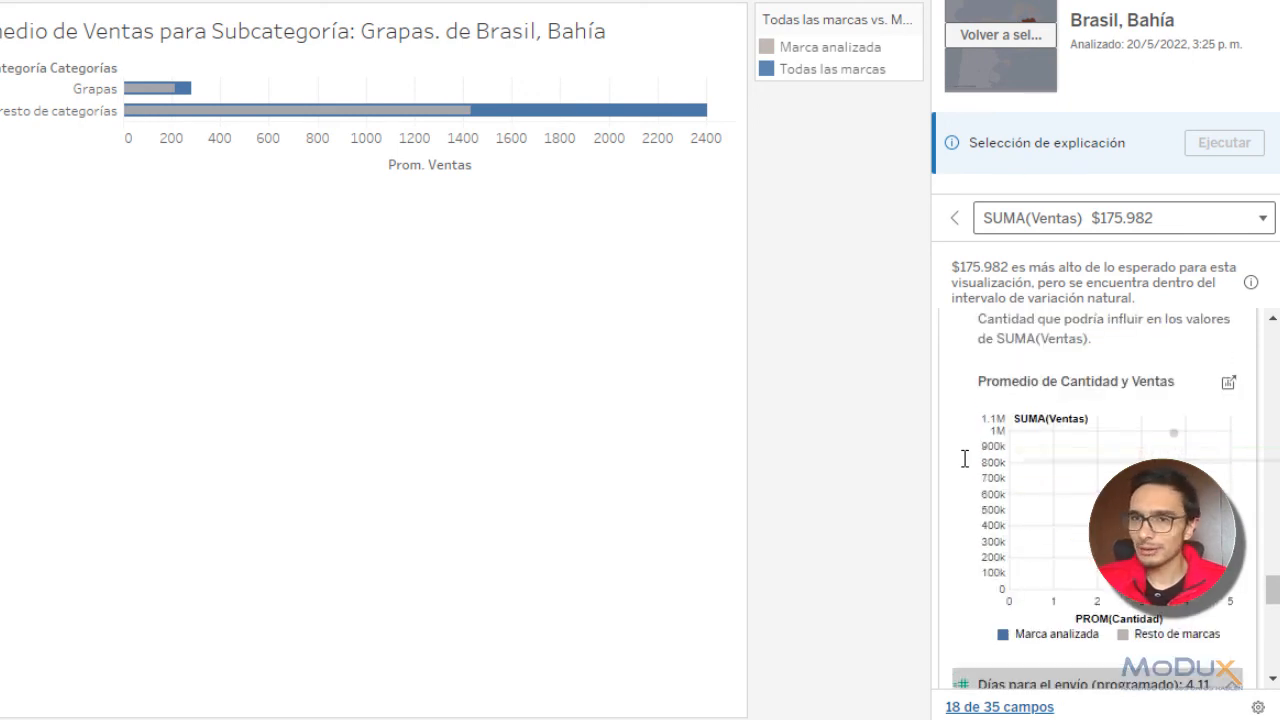
scroll(964, 458, up, 1)
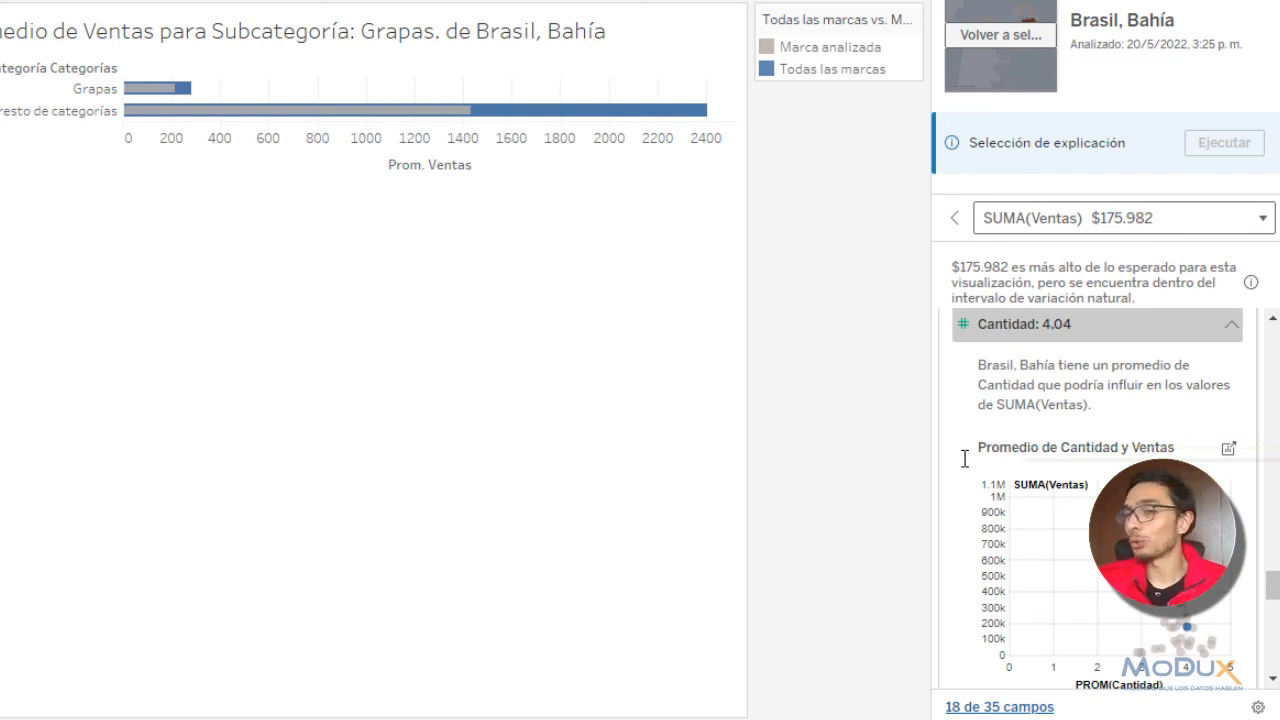
scroll(964, 458, up, 1)
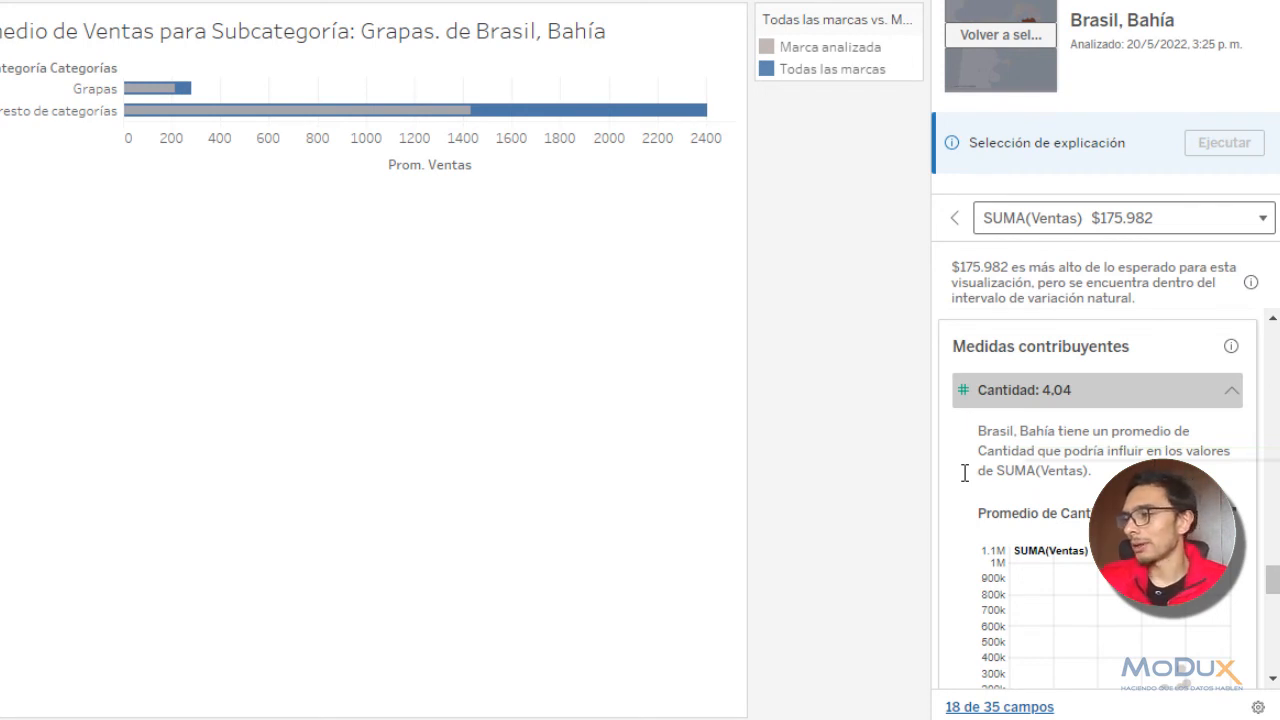
scroll(965, 473, down, 5)
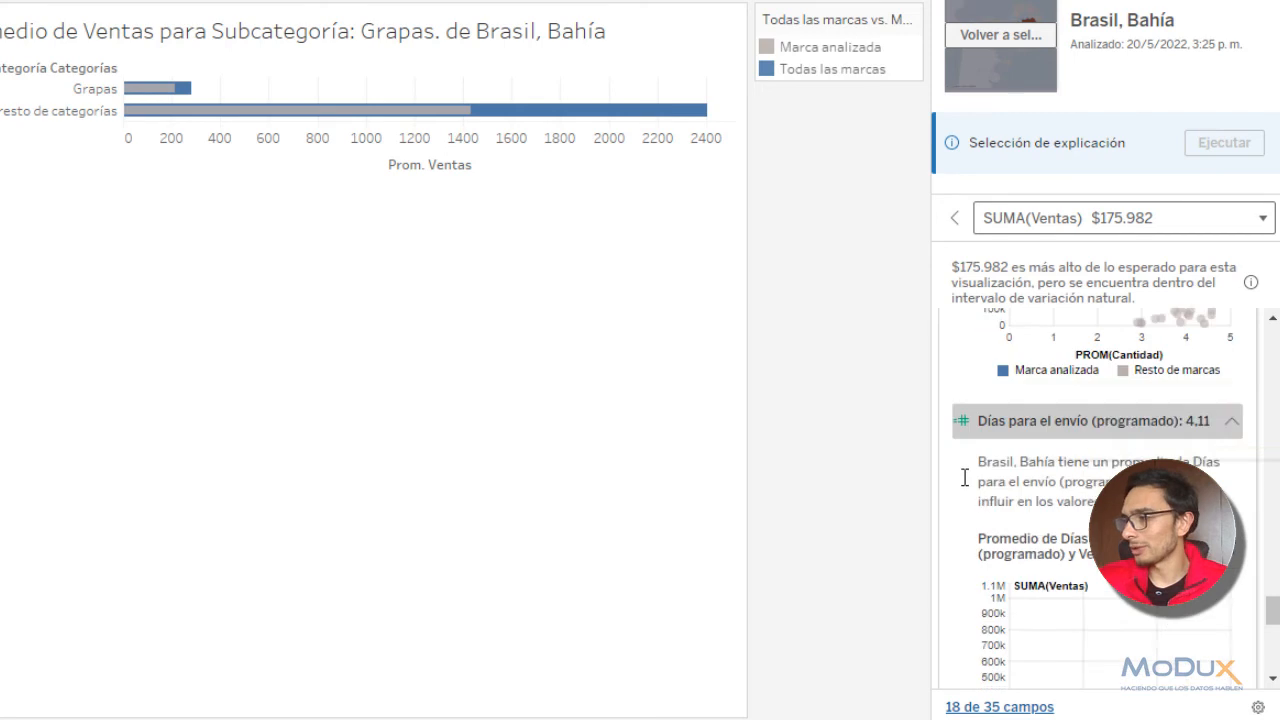
scroll(965, 479, down, 4)
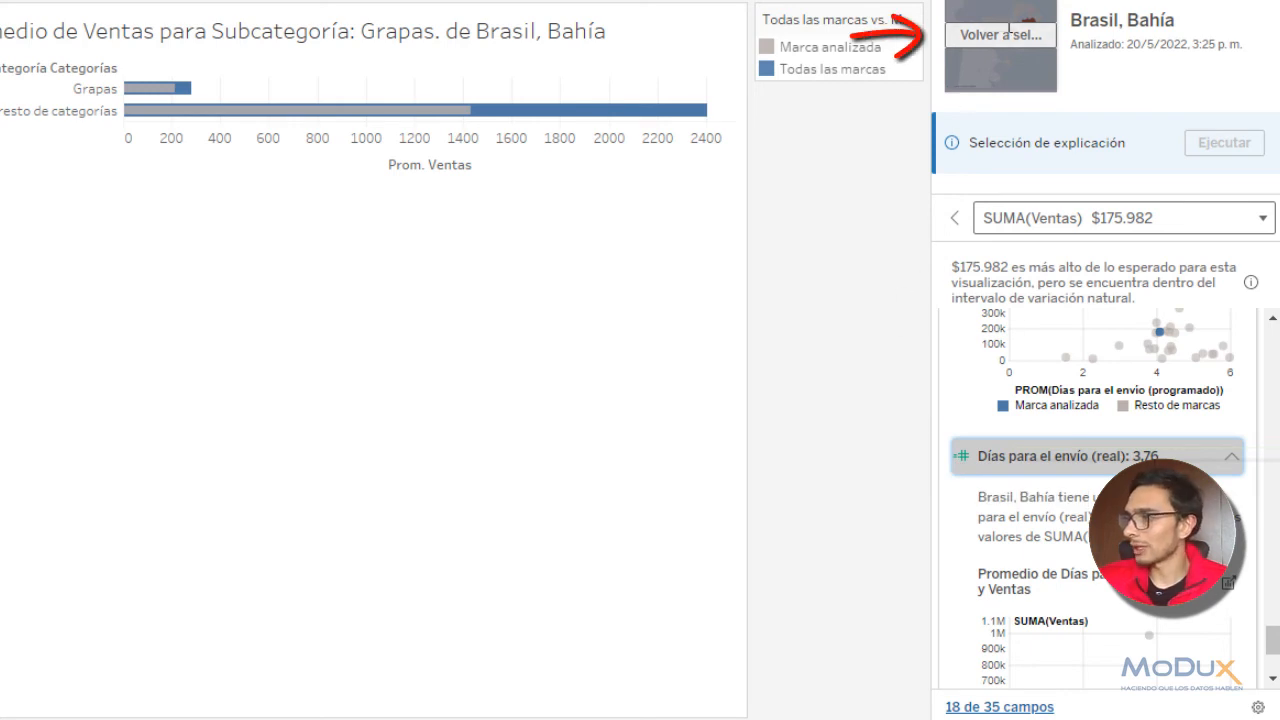
- Return to the original Bahía selection on the map, dismiss the error dialog, and go back to the explanation overview
click(999, 32)
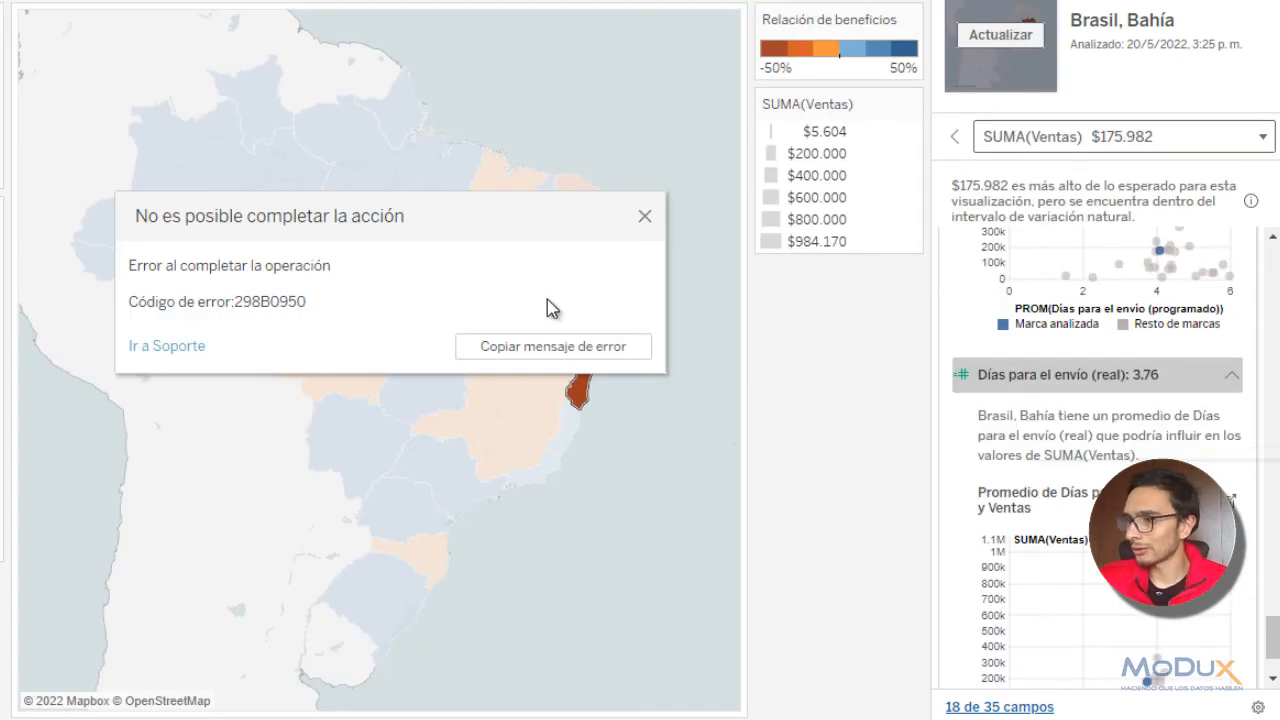
click(646, 217)
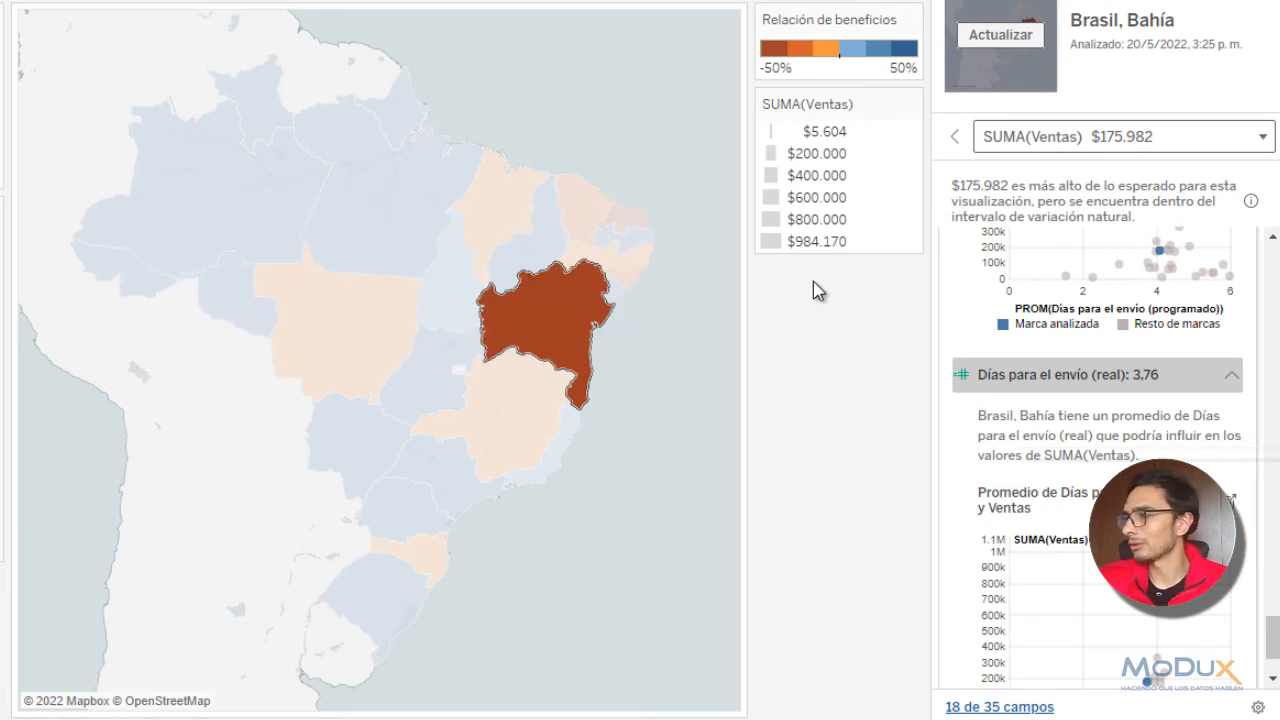
scroll(1110, 350, down, 1)
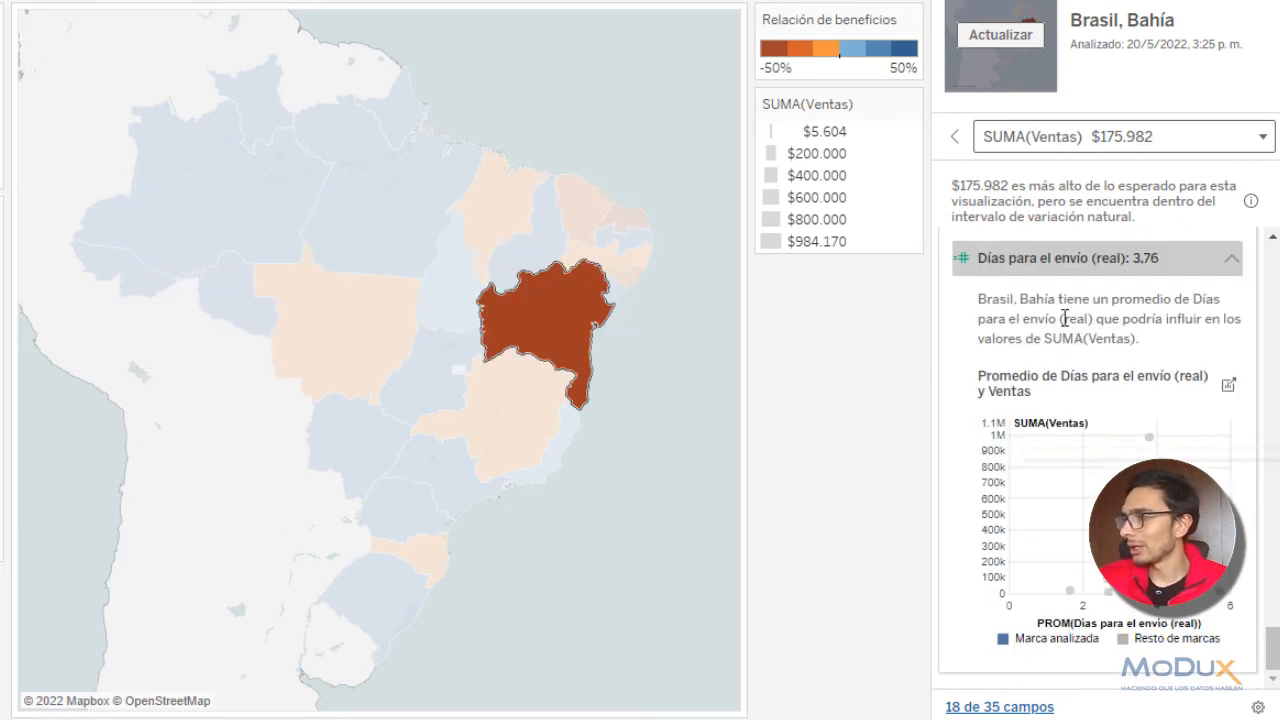
click(954, 136)
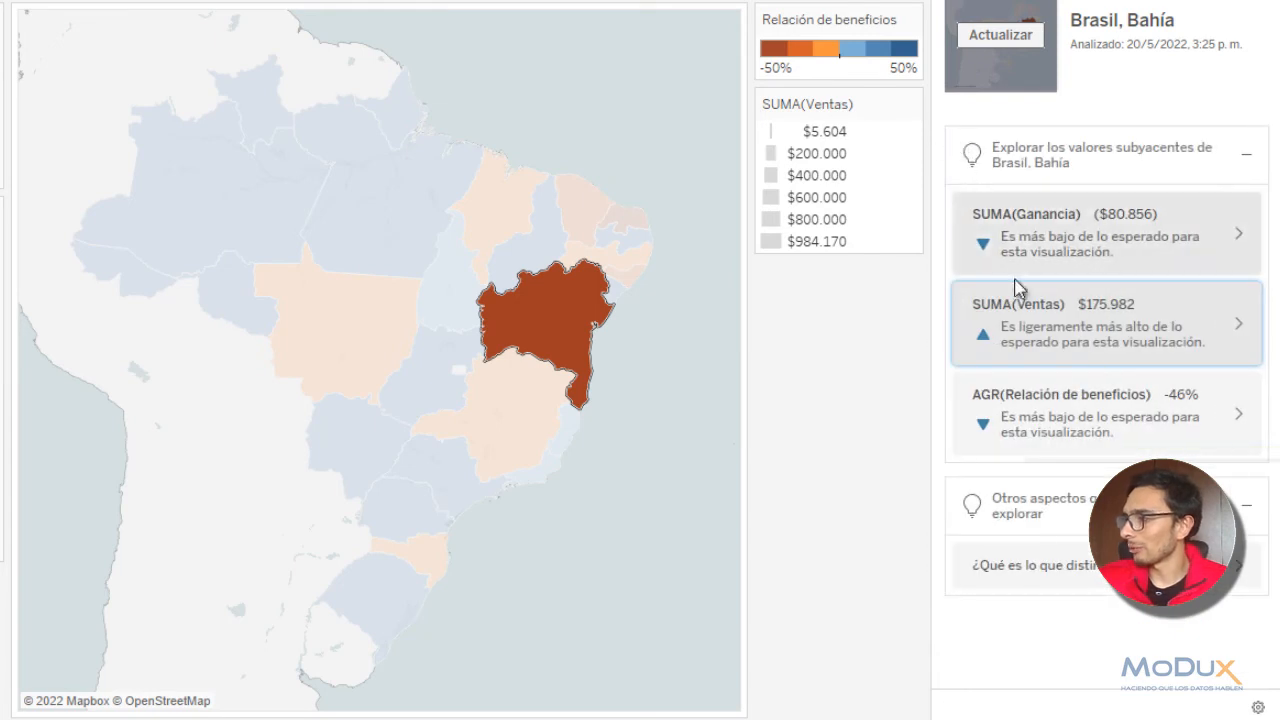
- Look into Bahía's AGR(Relación de beneficios) explanation, including Descuento, and open the explanation of its unique attributes
click(1238, 416)
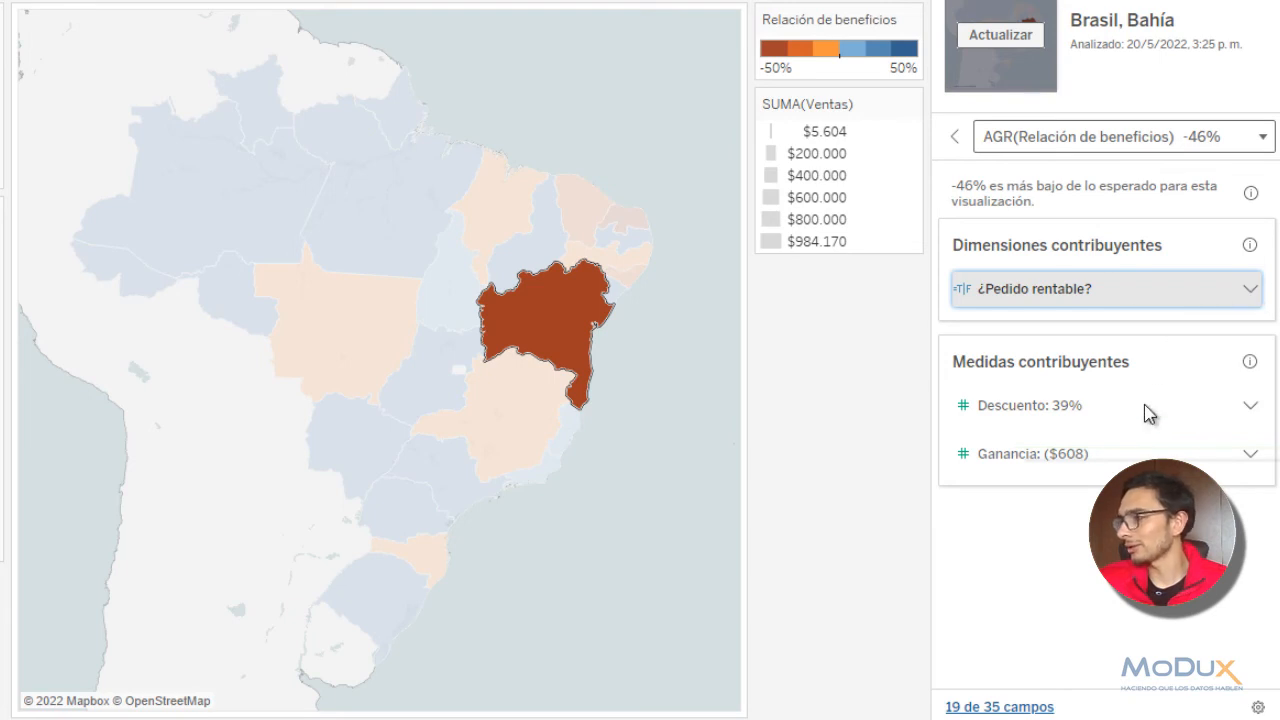
click(1241, 410)
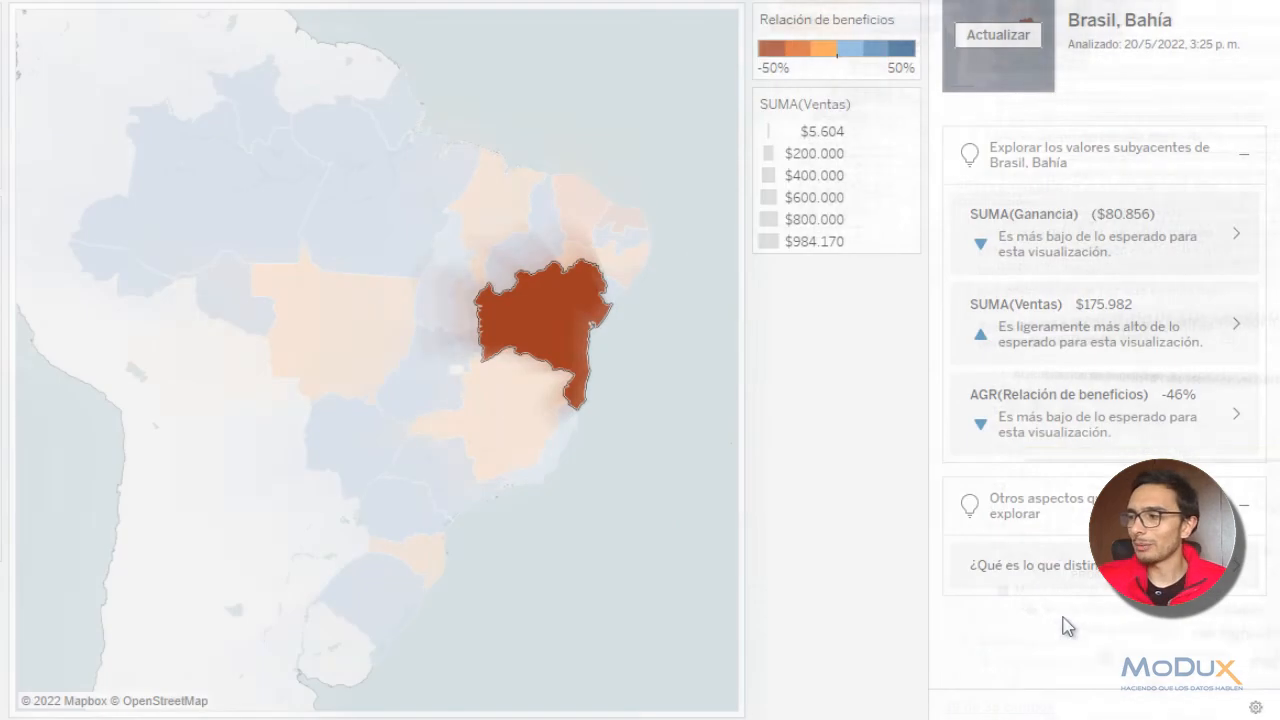
click(1066, 562)
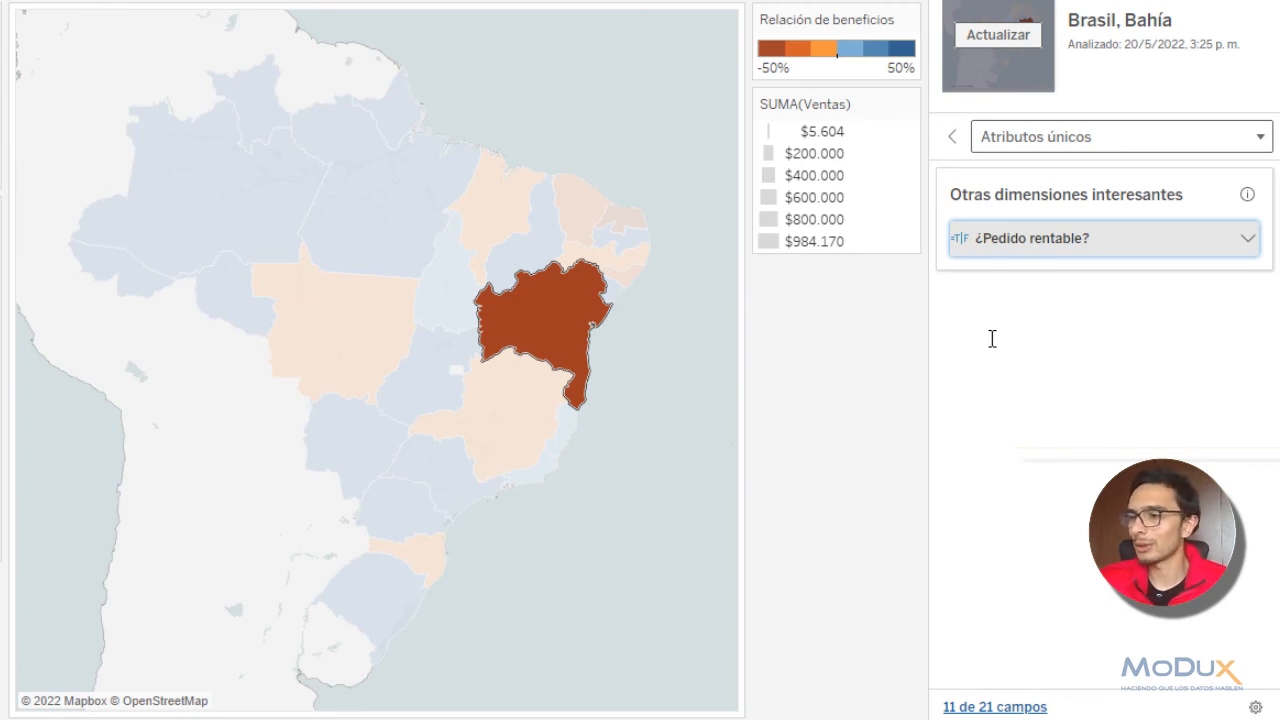
- Run Explain Data on Goiás from the map and open its SUMA(Ganancia) explanation
click(425, 373)
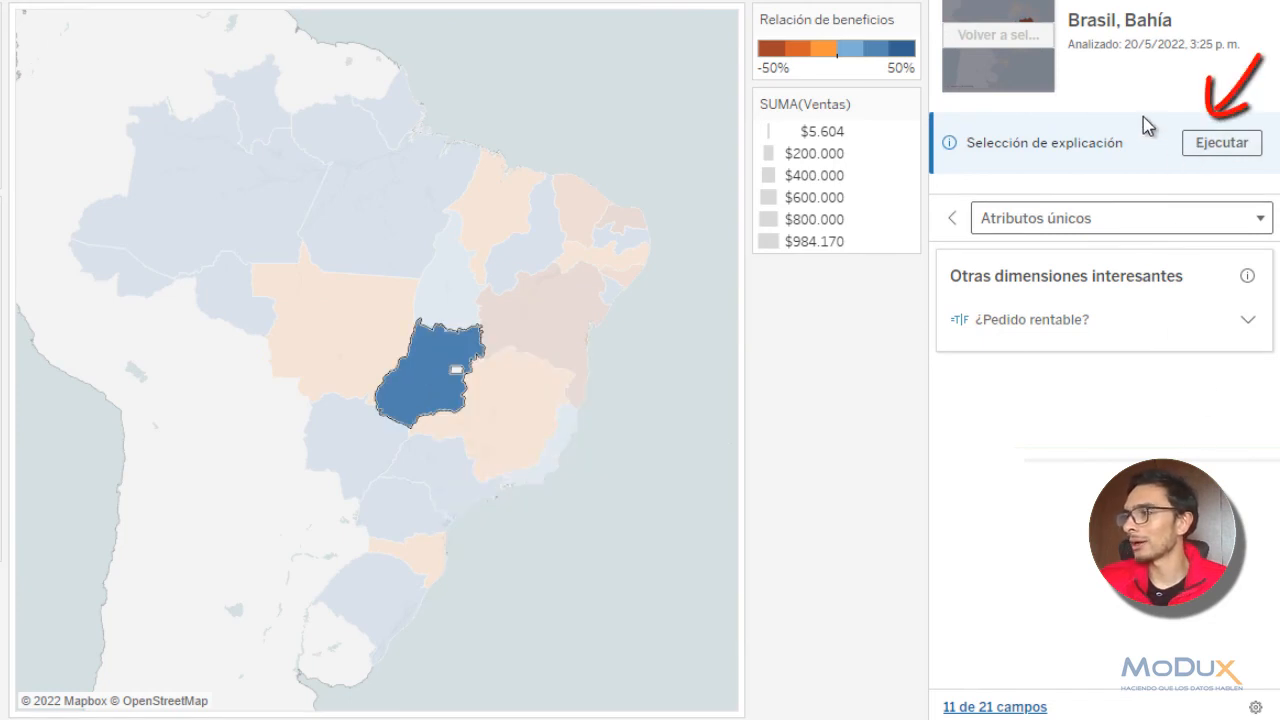
click(1211, 146)
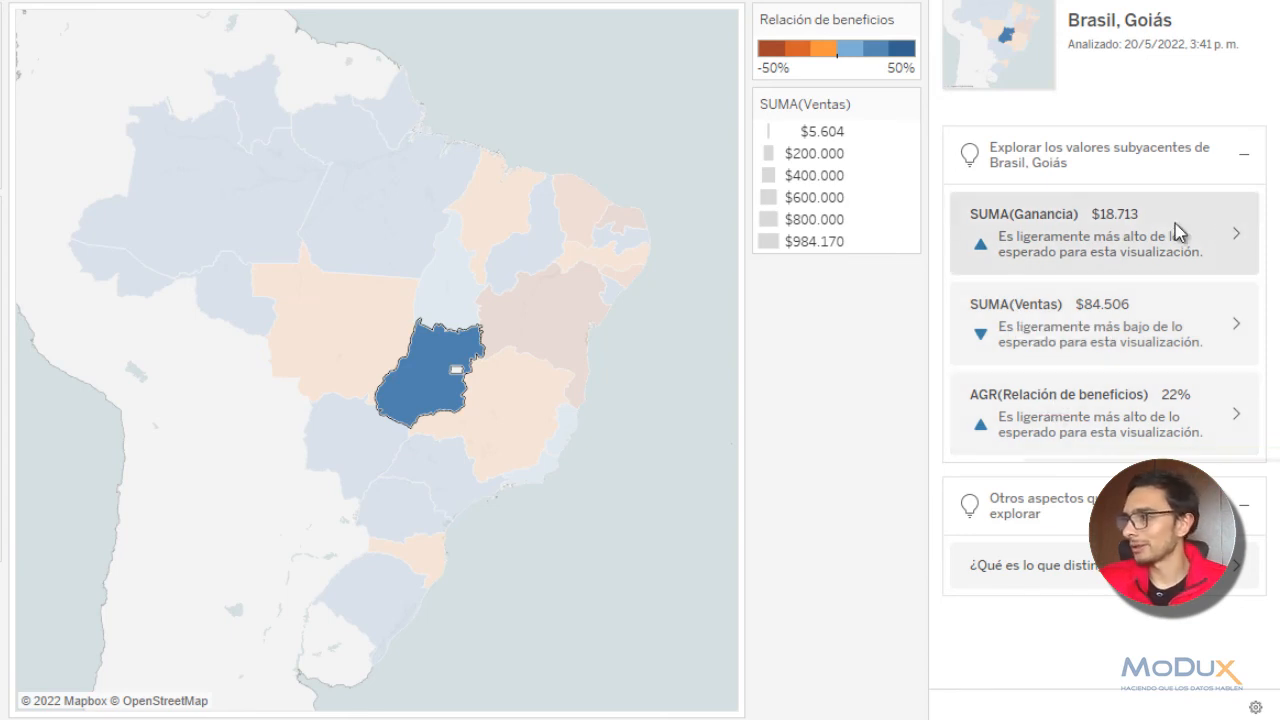
click(1238, 236)
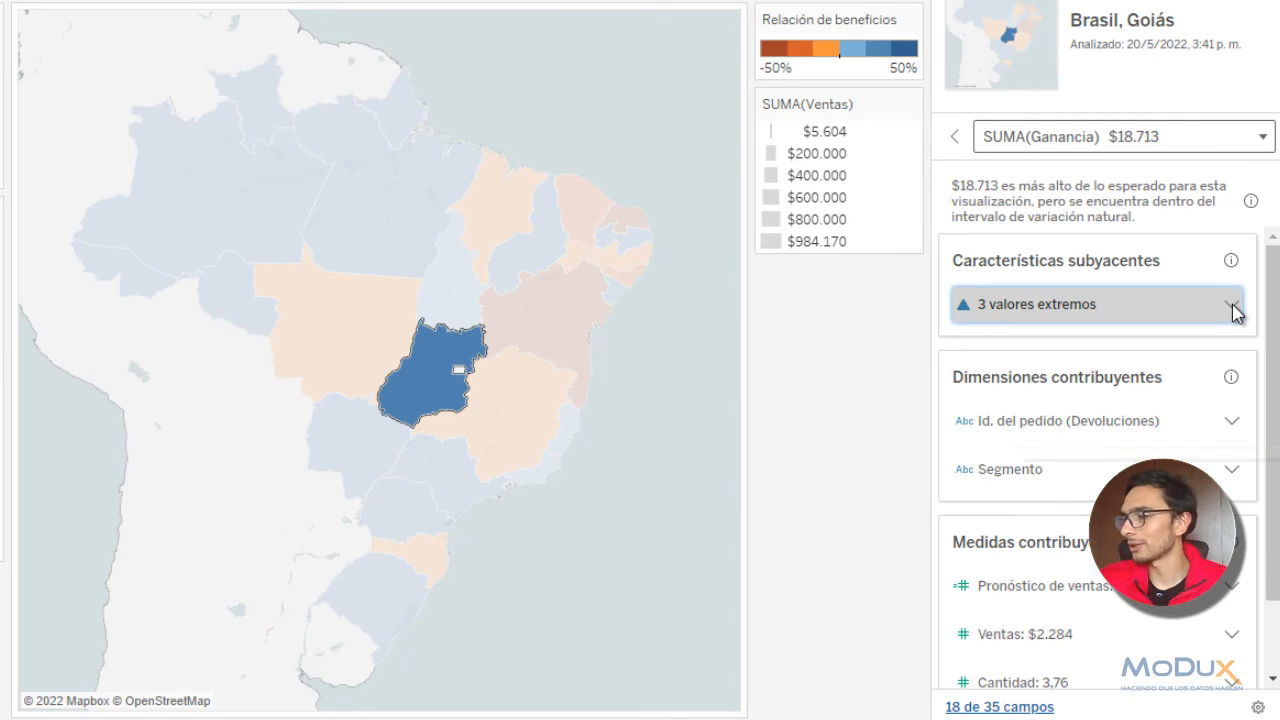
- Expand Goiás's 3 valores extremos explanation and select the lower highlighted extreme value in the Ganancia distribution
click(1233, 306)
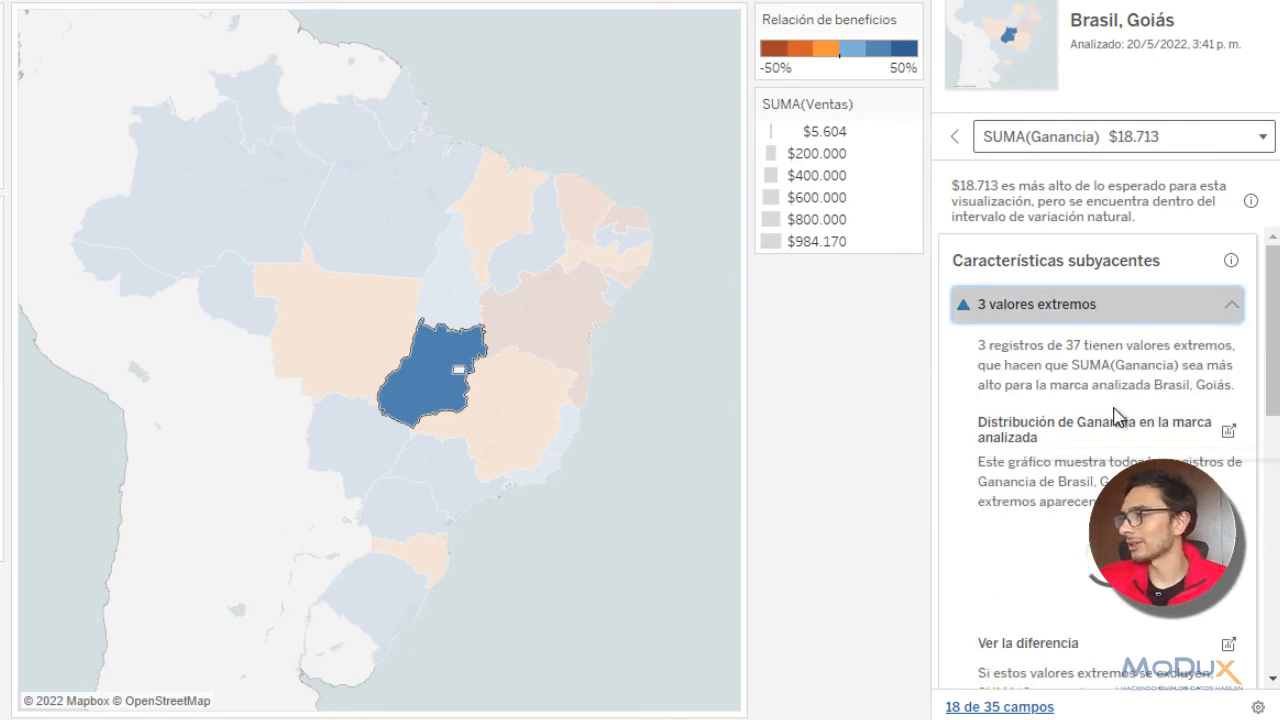
scroll(1117, 418, down, 2)
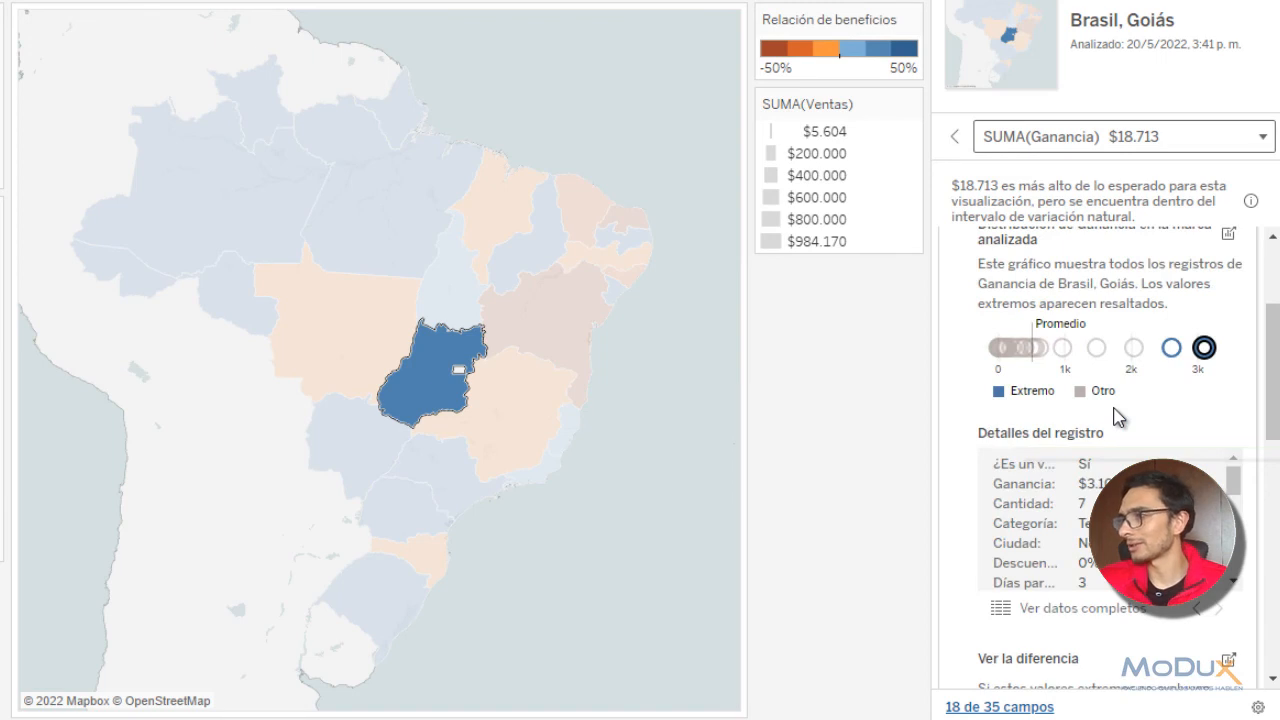
click(1172, 354)
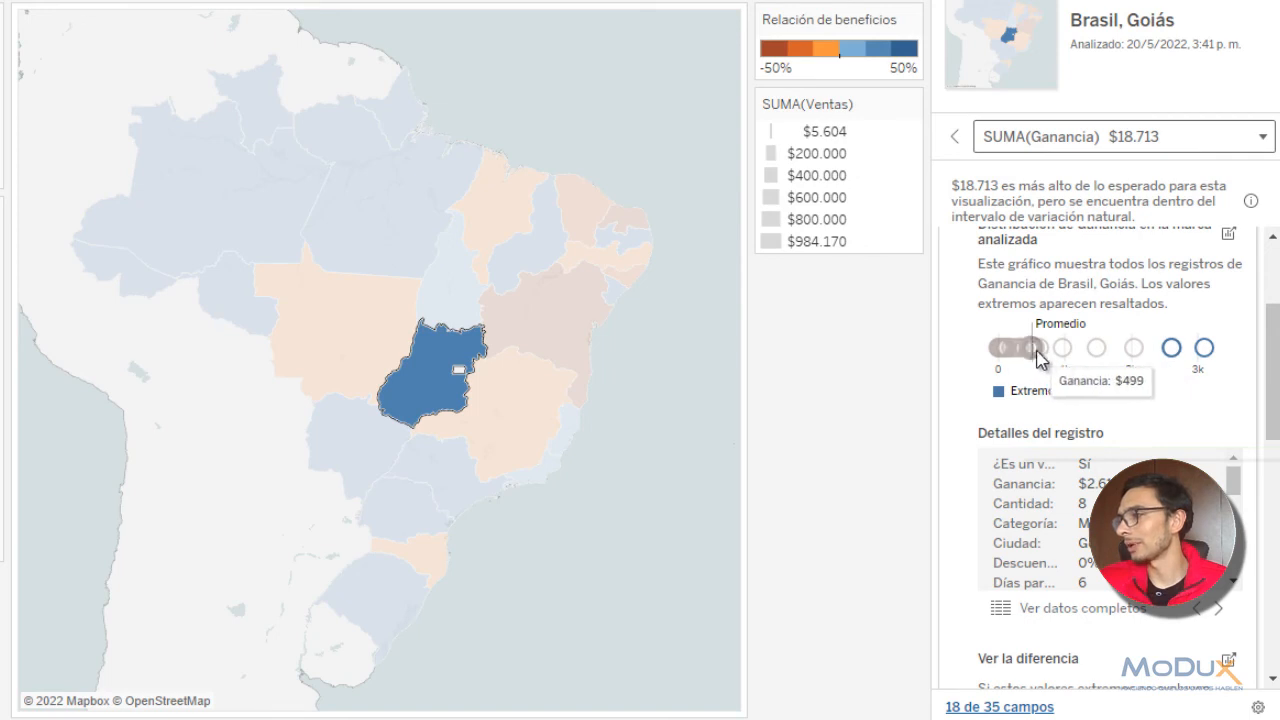
- Review the selected record's details and the Ver la diferencia comparison that excludes Goiás's extreme values
scroll(1199, 426, down, 3)
scroll(1234, 420, down, 3)
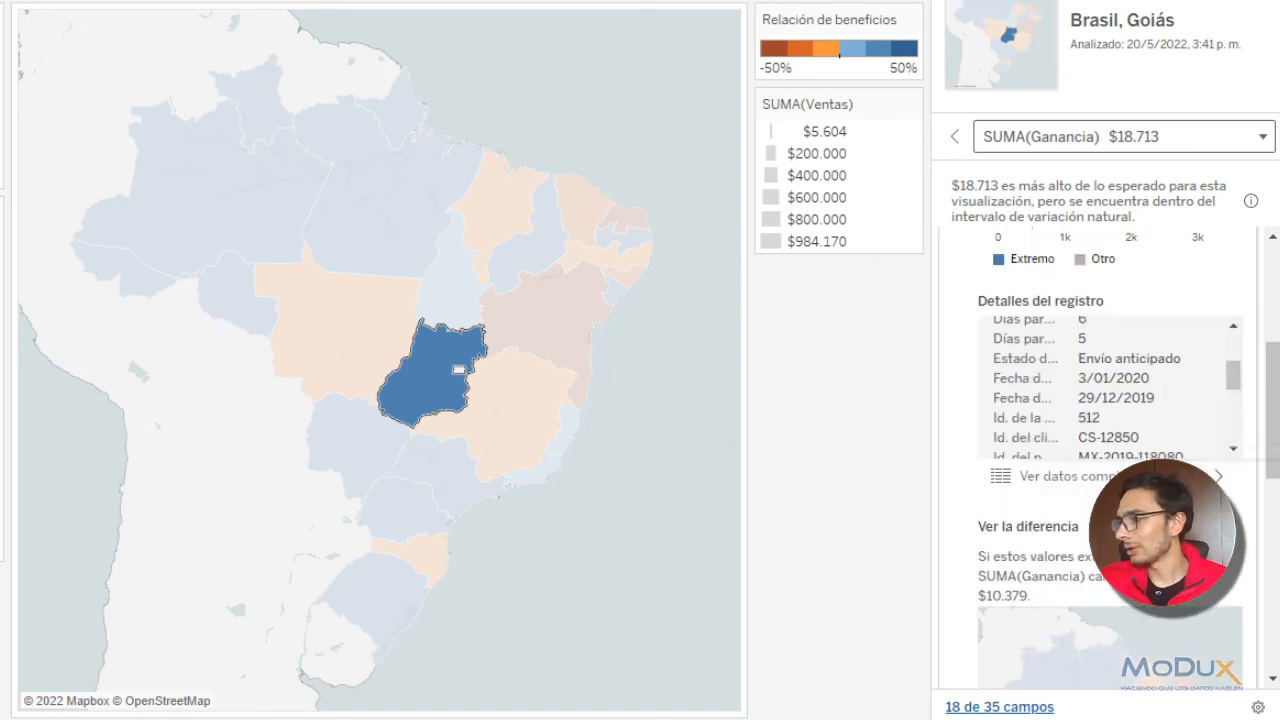
scroll(1131, 447, down, 4)
scroll(1131, 447, down, 3)
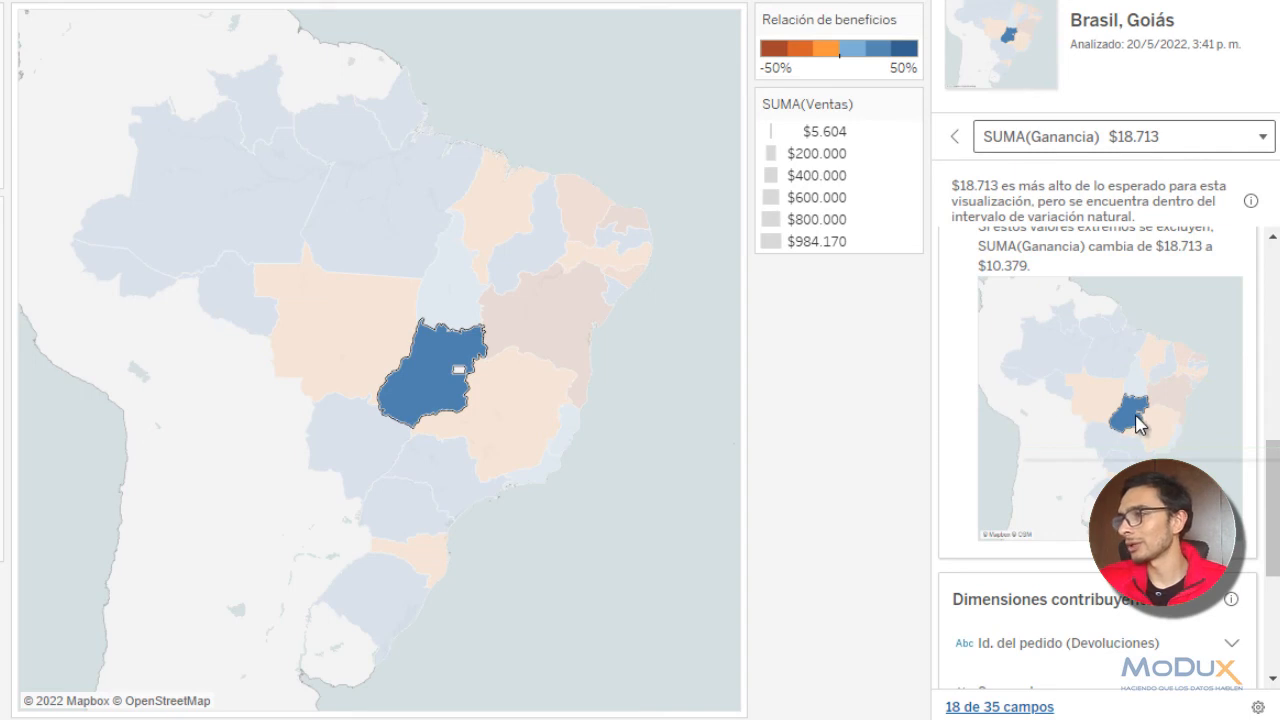
- Review the Medidas contribuyentes for Goiás's SUMA(Ganancia), including Id. de la fila, and return to the list of explained values
scroll(1155, 450, down, 6)
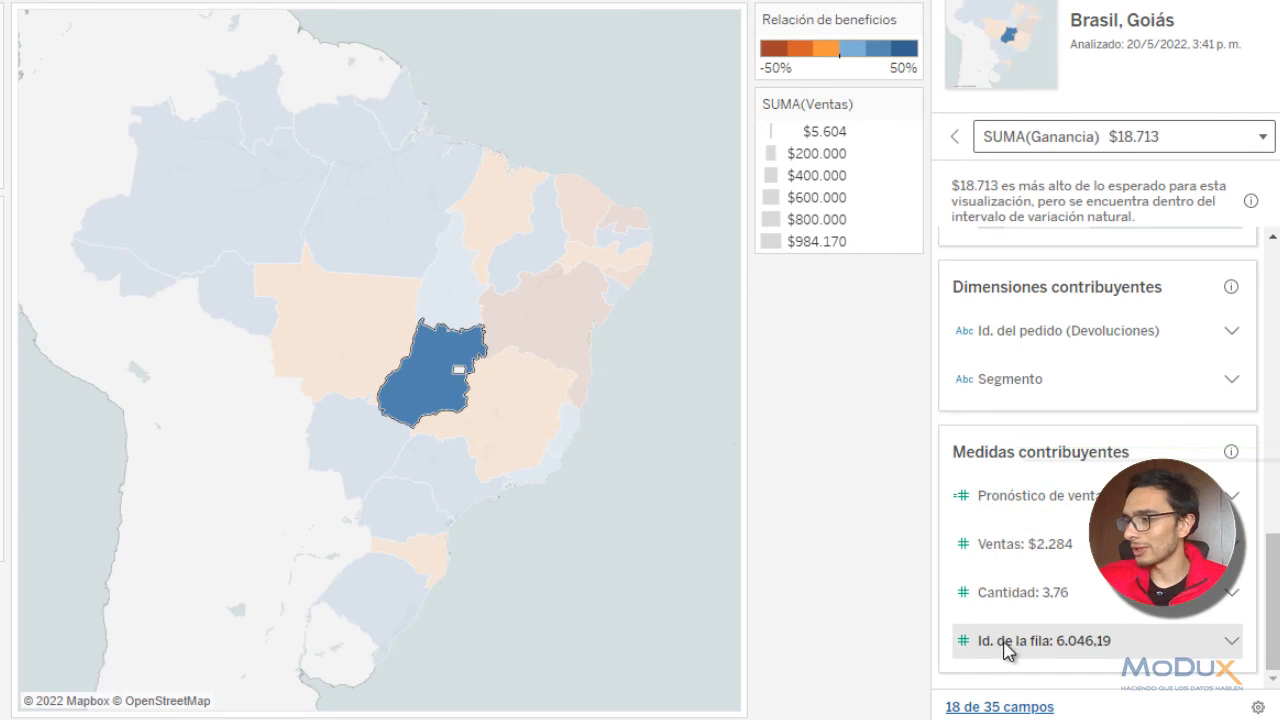
click(1234, 641)
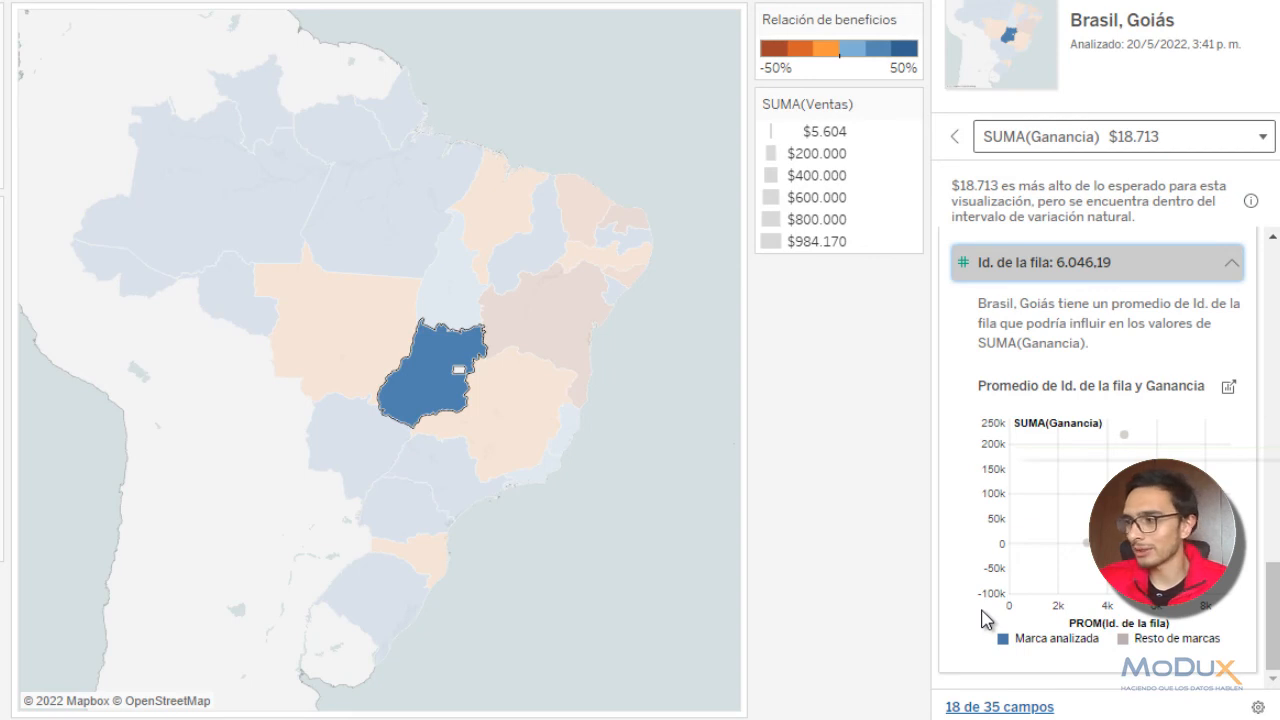
click(1237, 263)
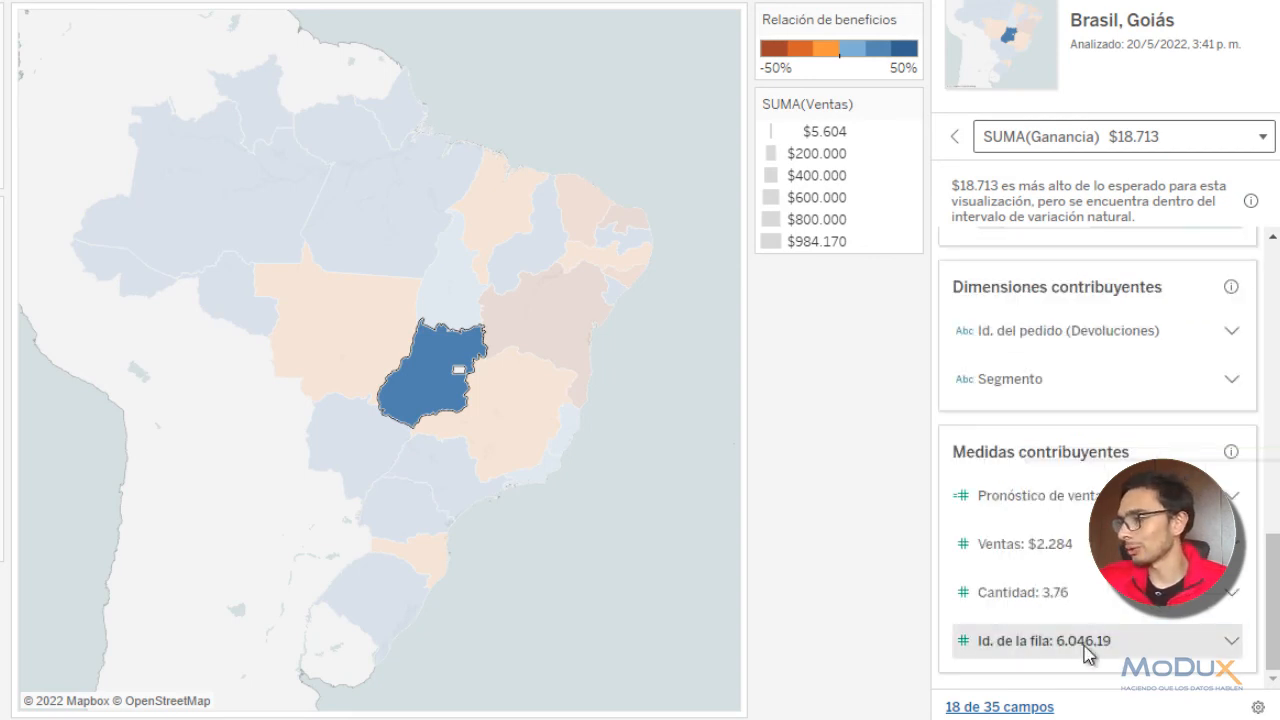
scroll(1057, 517, up, 7)
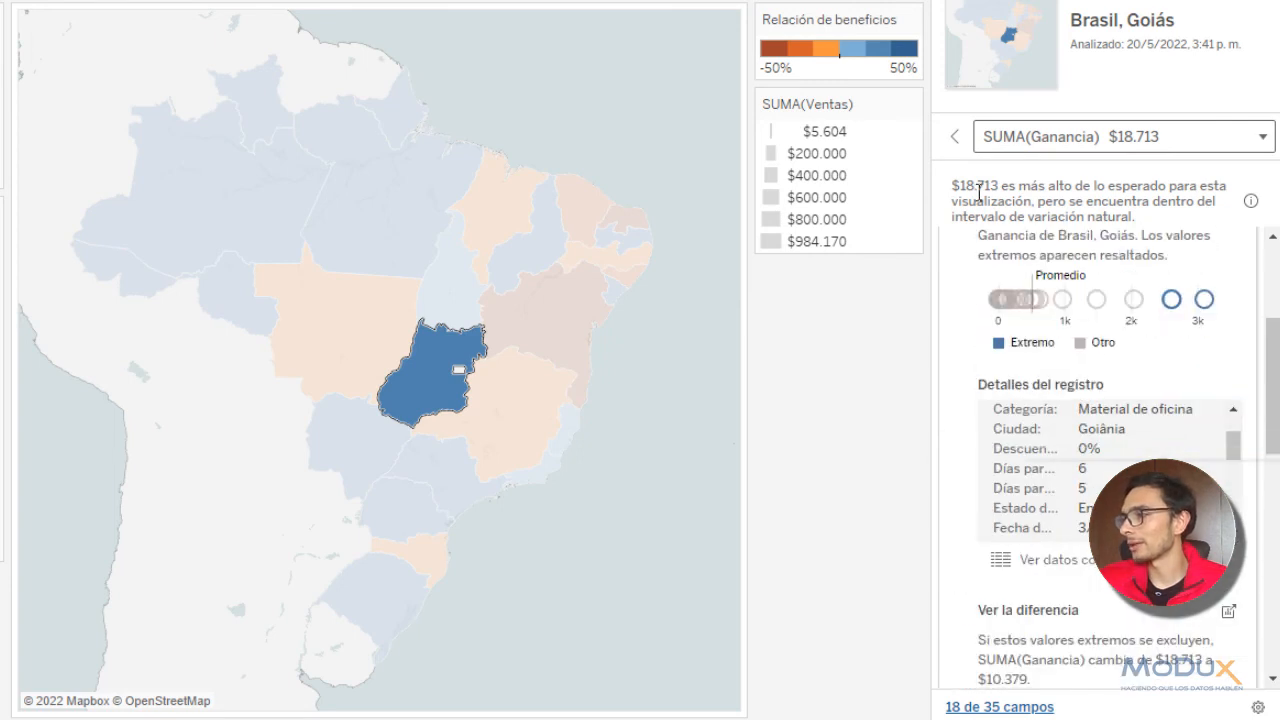
click(955, 137)
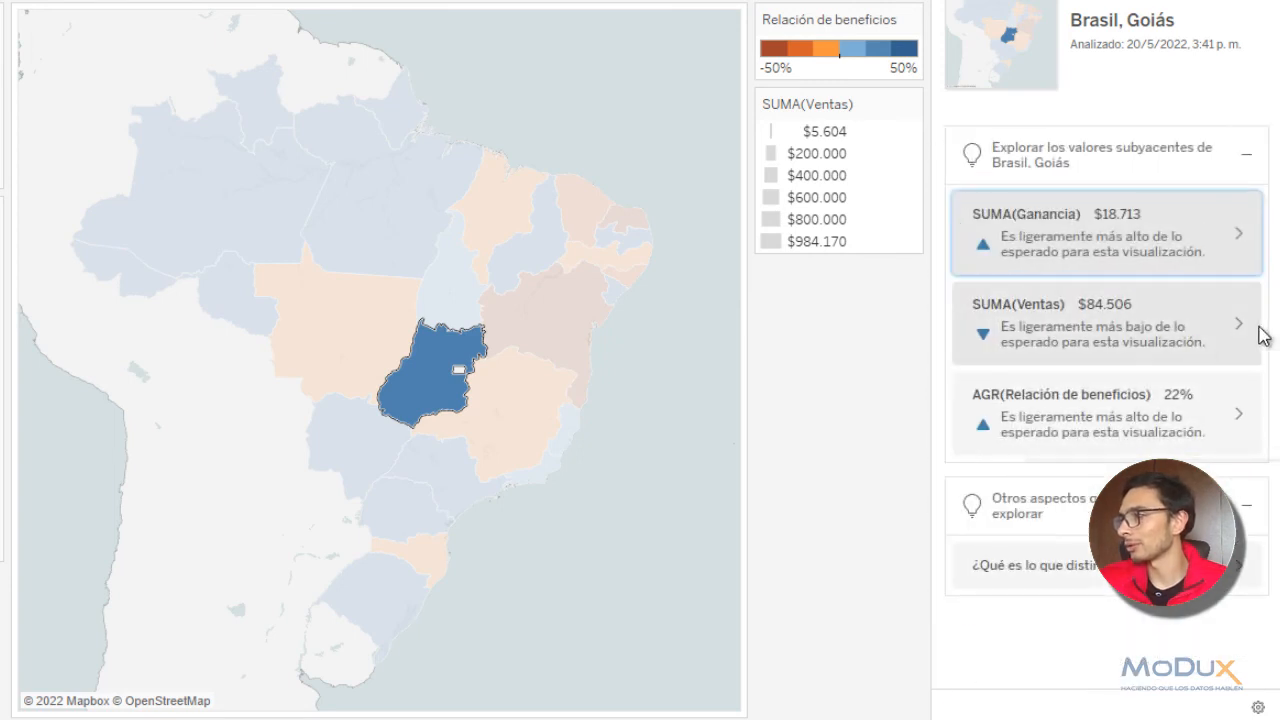
- Open Goiás's SUMA(Ventas) explanation and examine its Número de registros scatter plot
click(1240, 330)
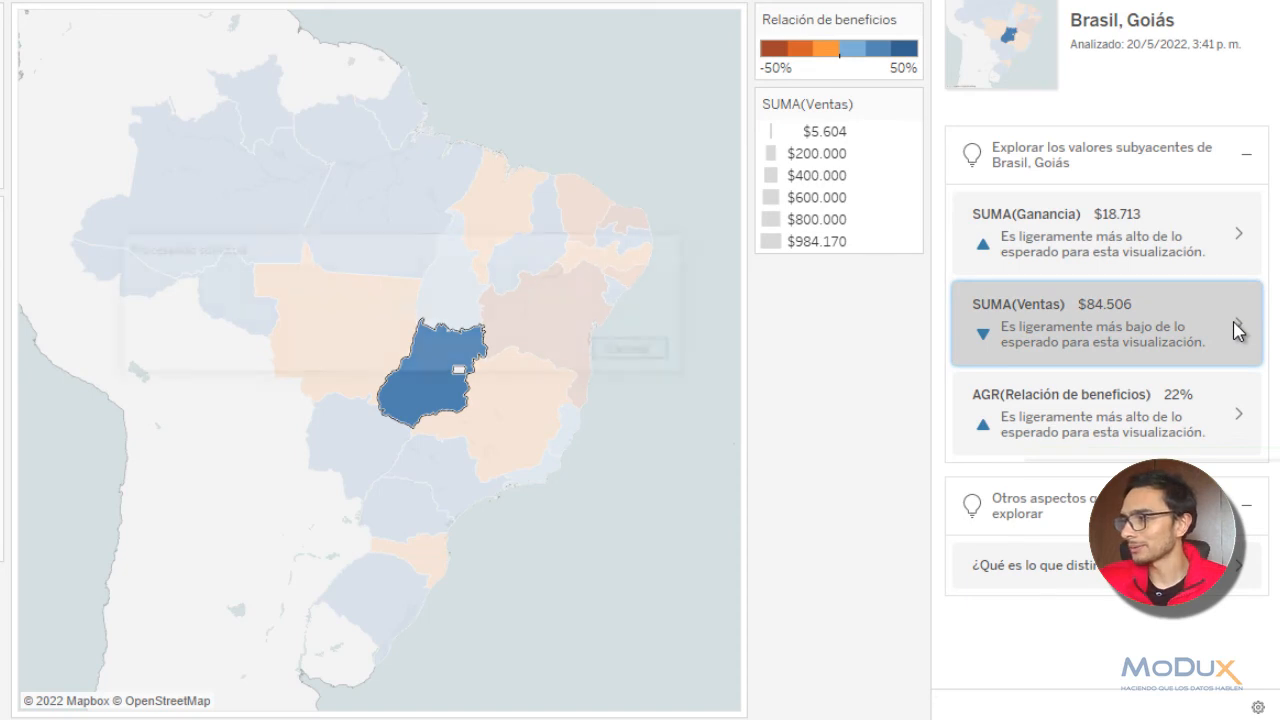
click(1240, 330)
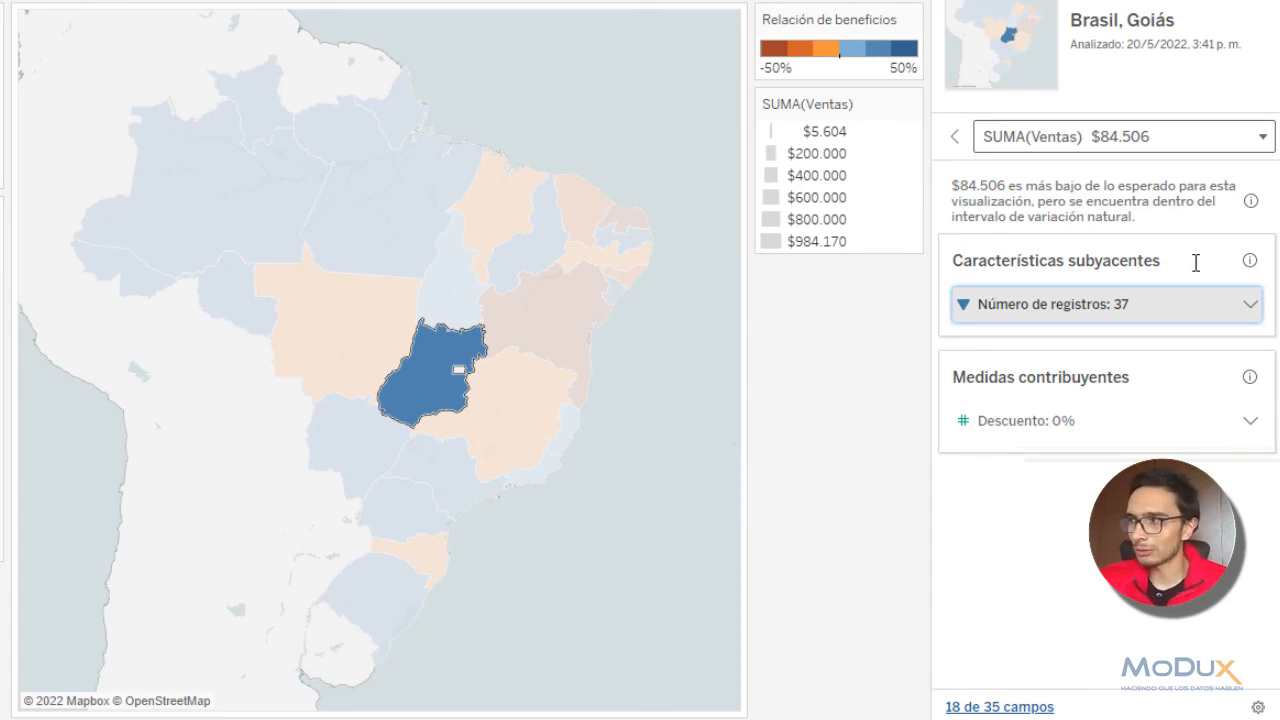
click(1248, 320)
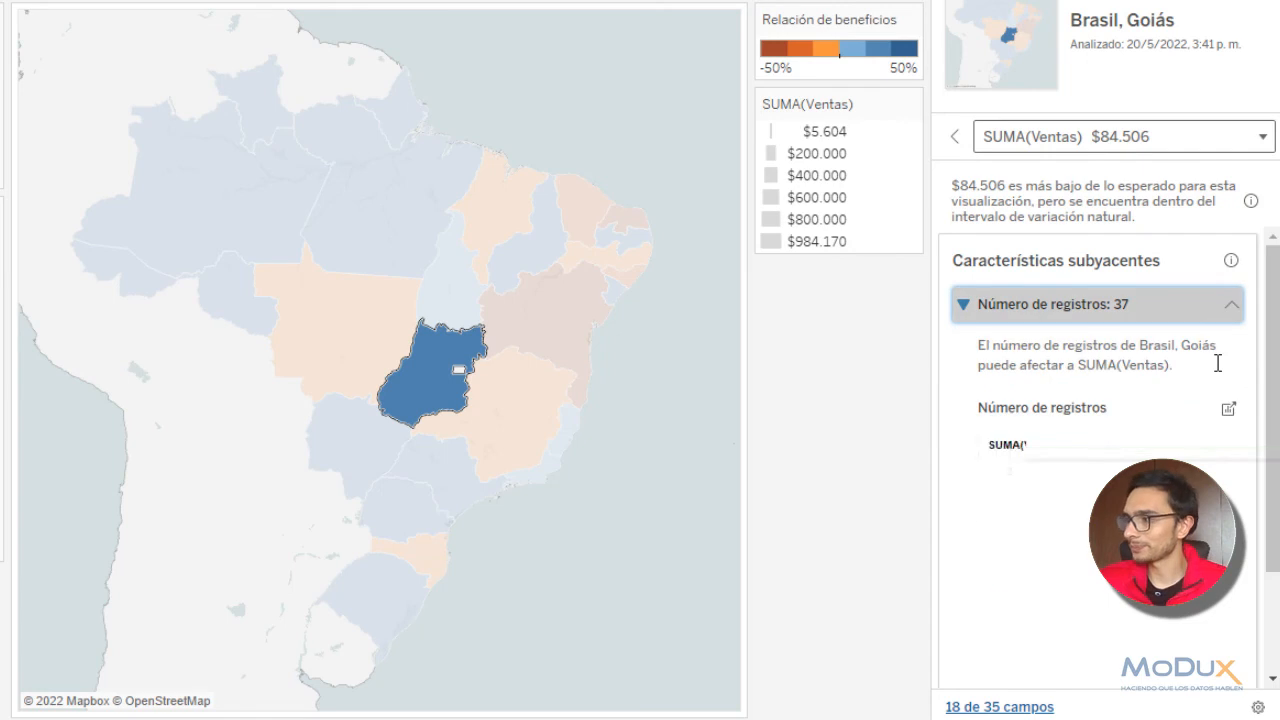
scroll(1214, 363, down, 3)
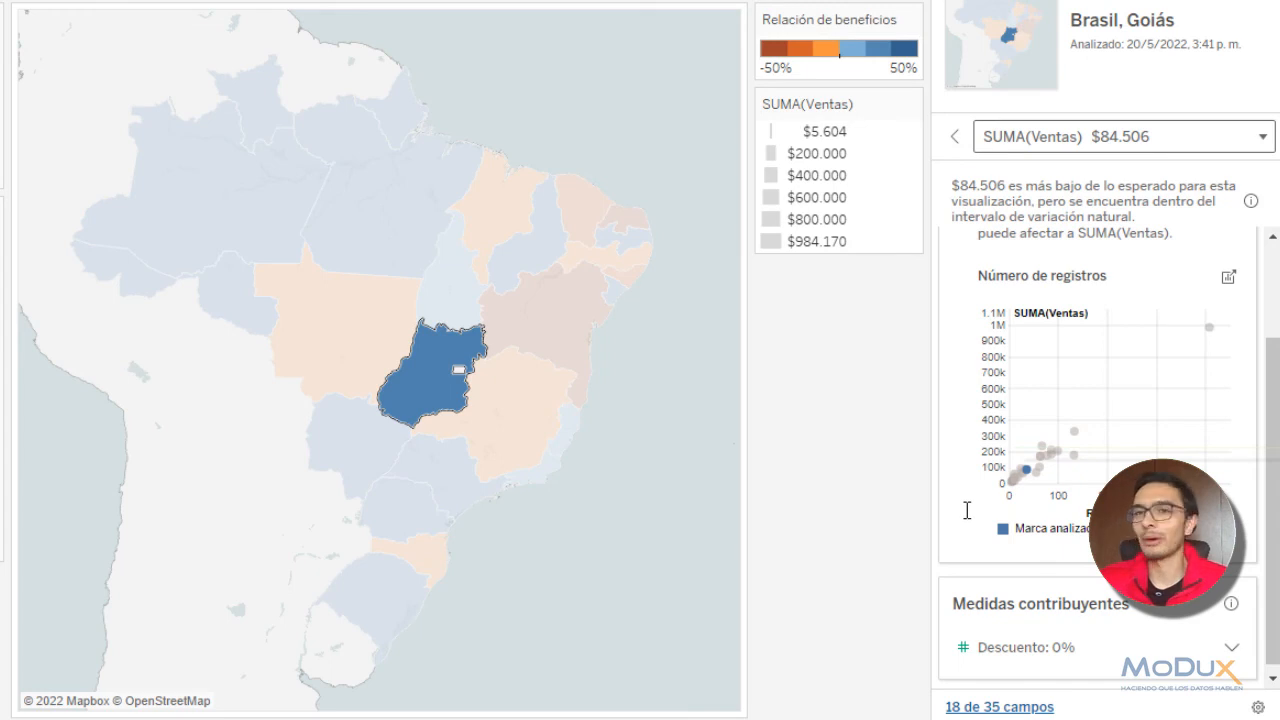
scroll(967, 511, down, 1)
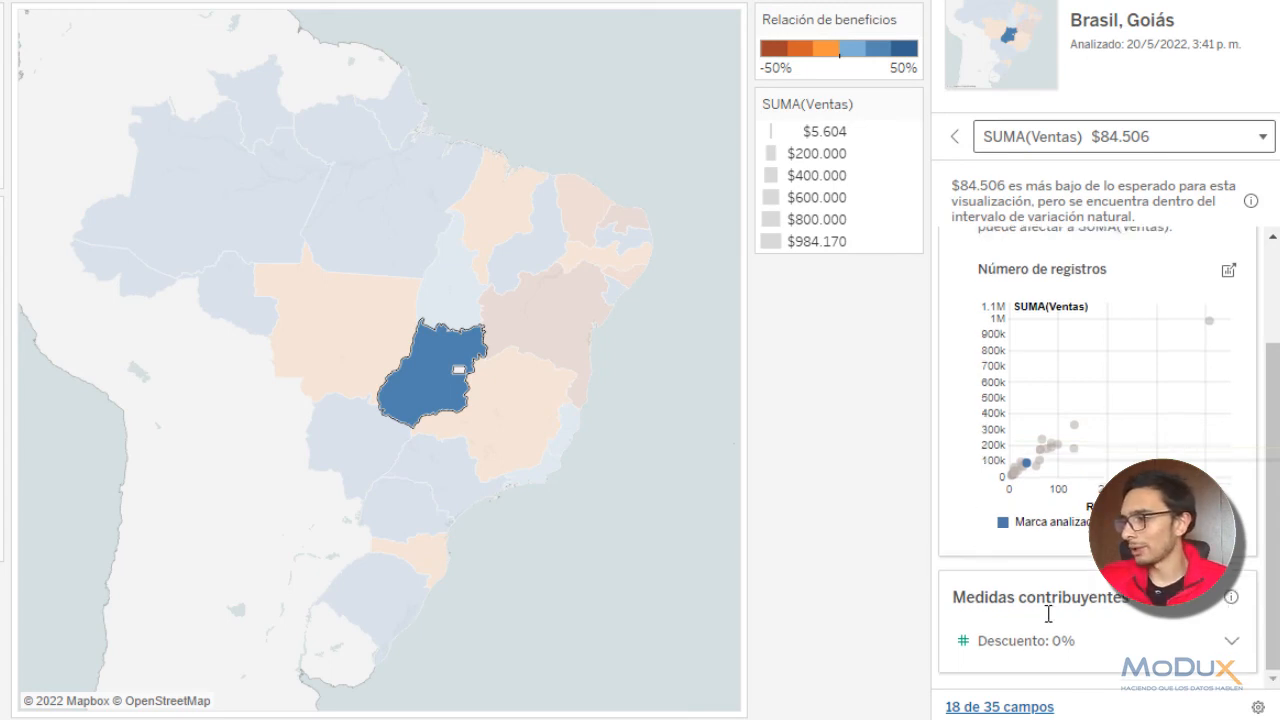
- Examine Descuento's contribution to Goiás's SUMA(Ventas) in its scatter plot and return to the list of explained values
click(1150, 620)
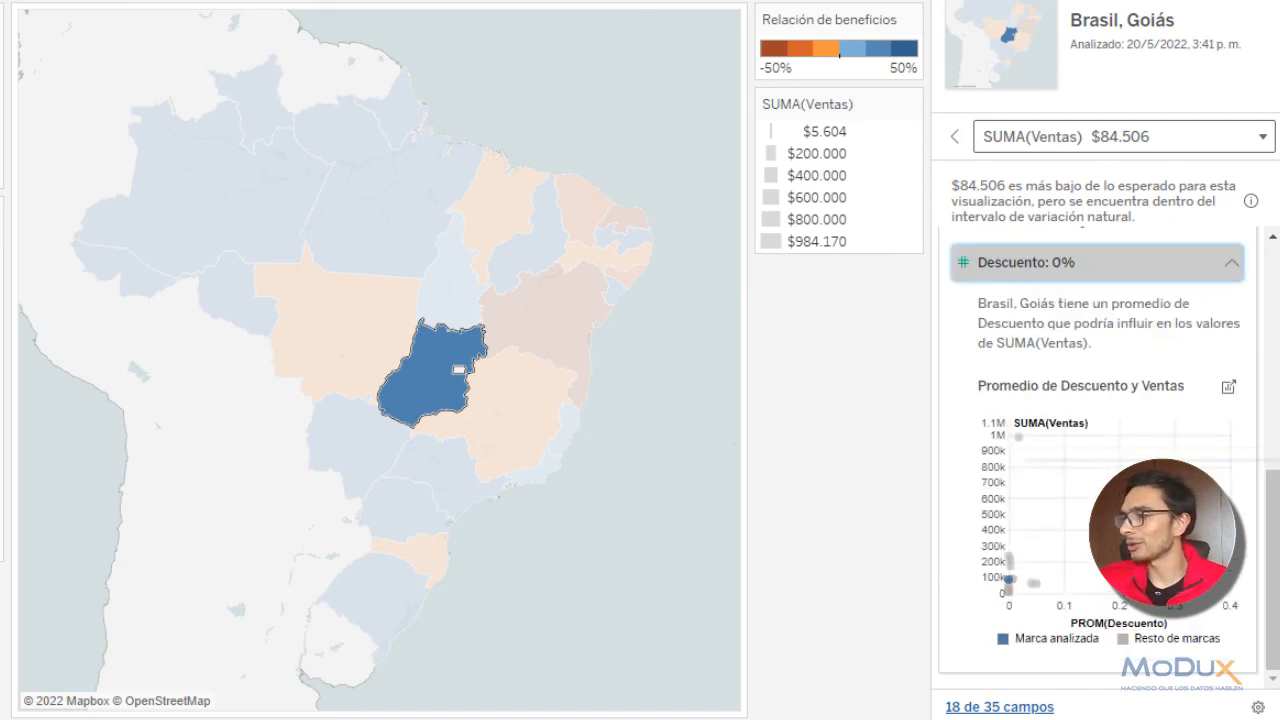
mouse_move(1014, 580)
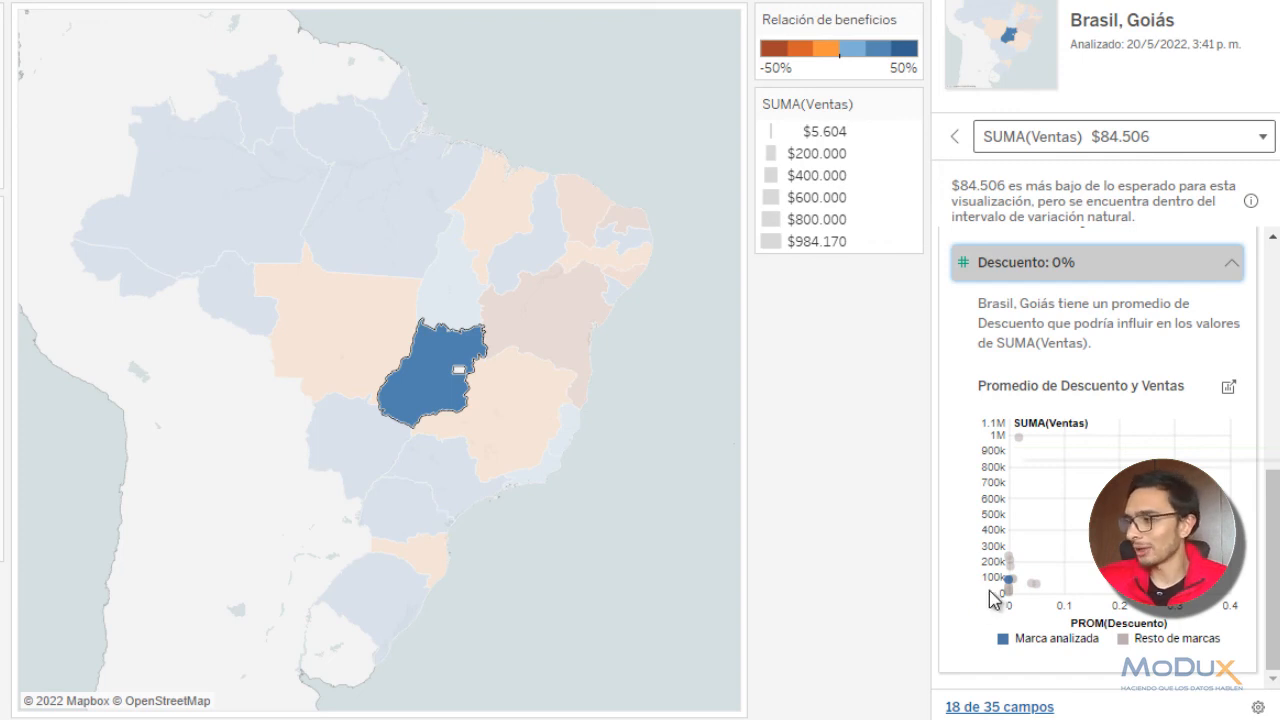
mouse_move(1020, 439)
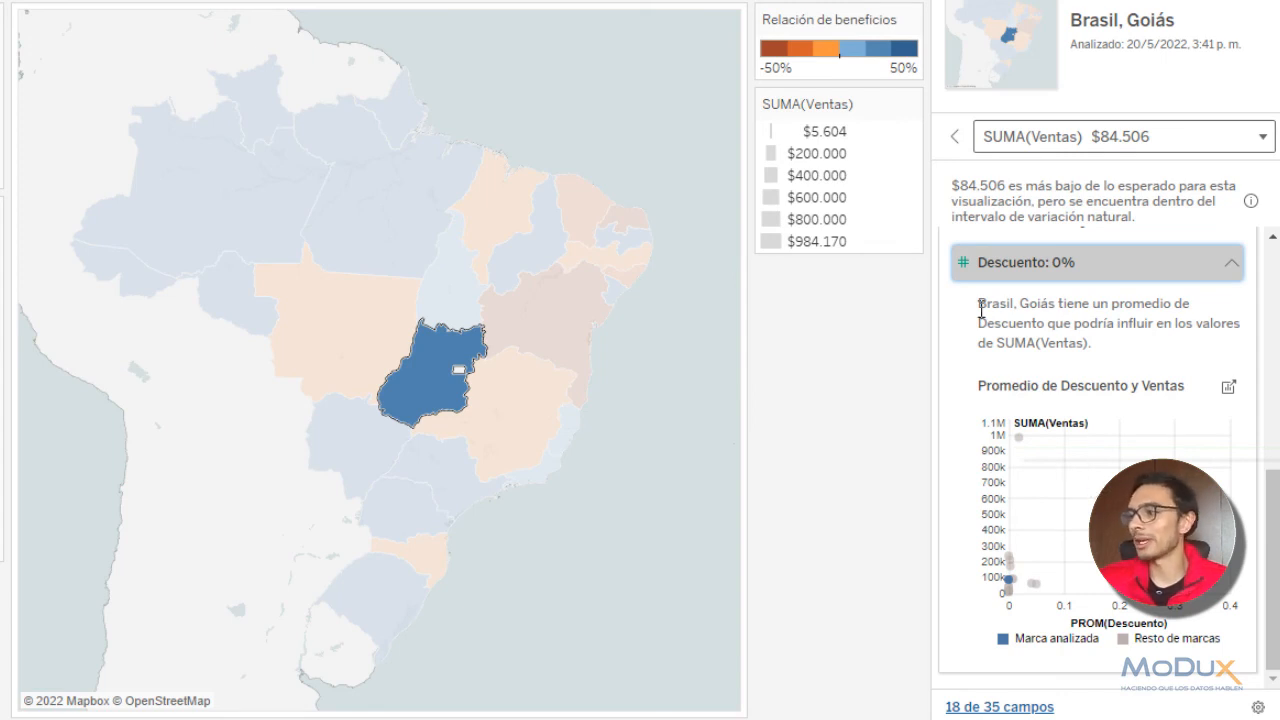
click(955, 138)
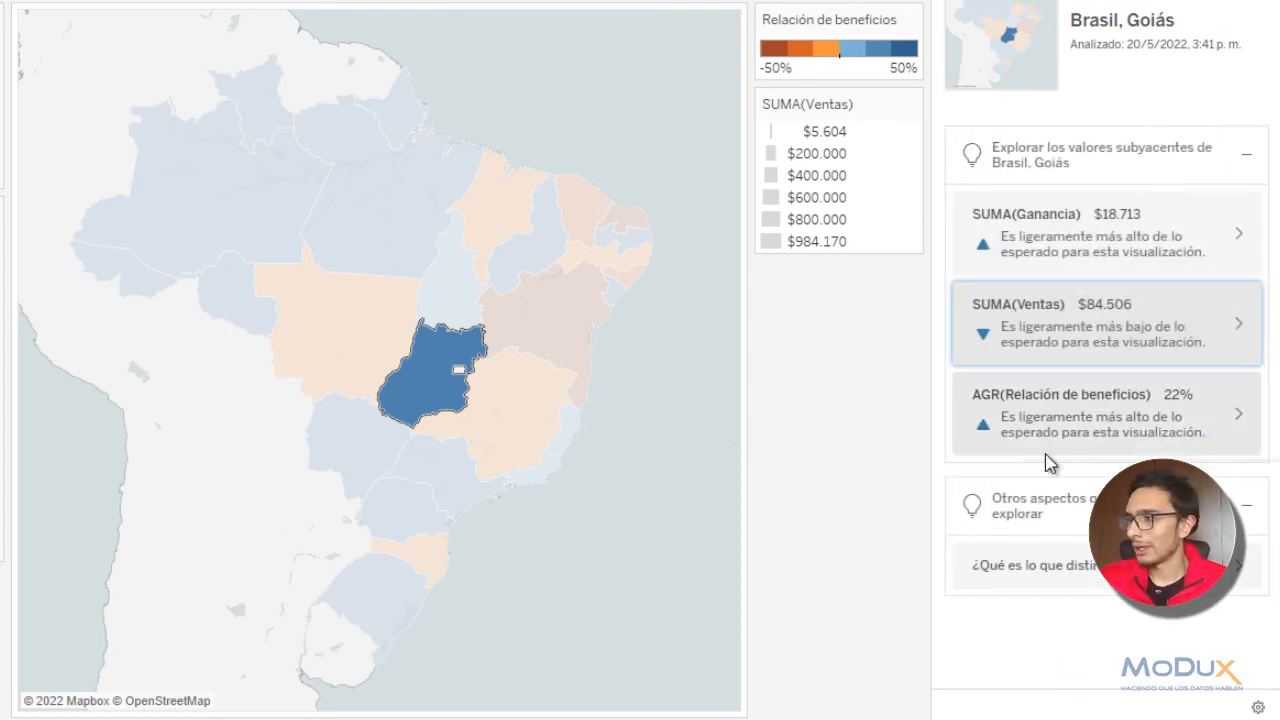
- Open Goiás's AGR(Relación de beneficios) explanation and examine the record distribution by ¿Pedido rentable?
click(1242, 419)
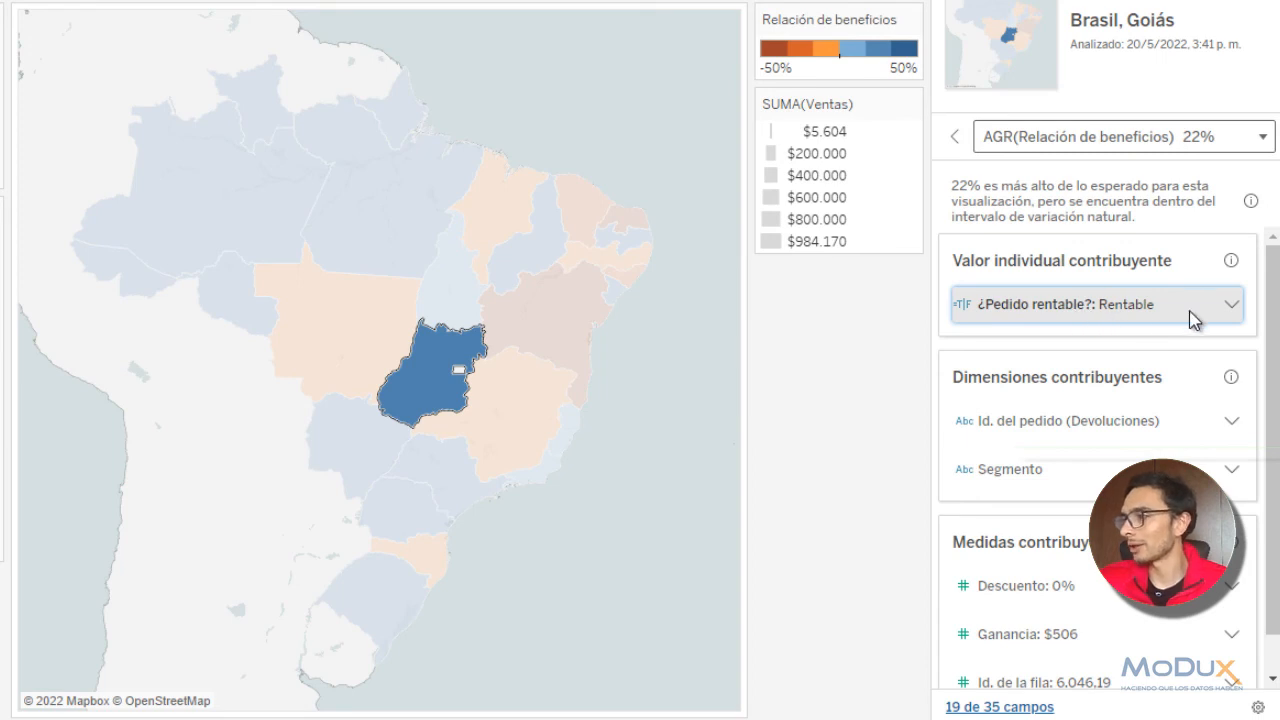
click(1238, 308)
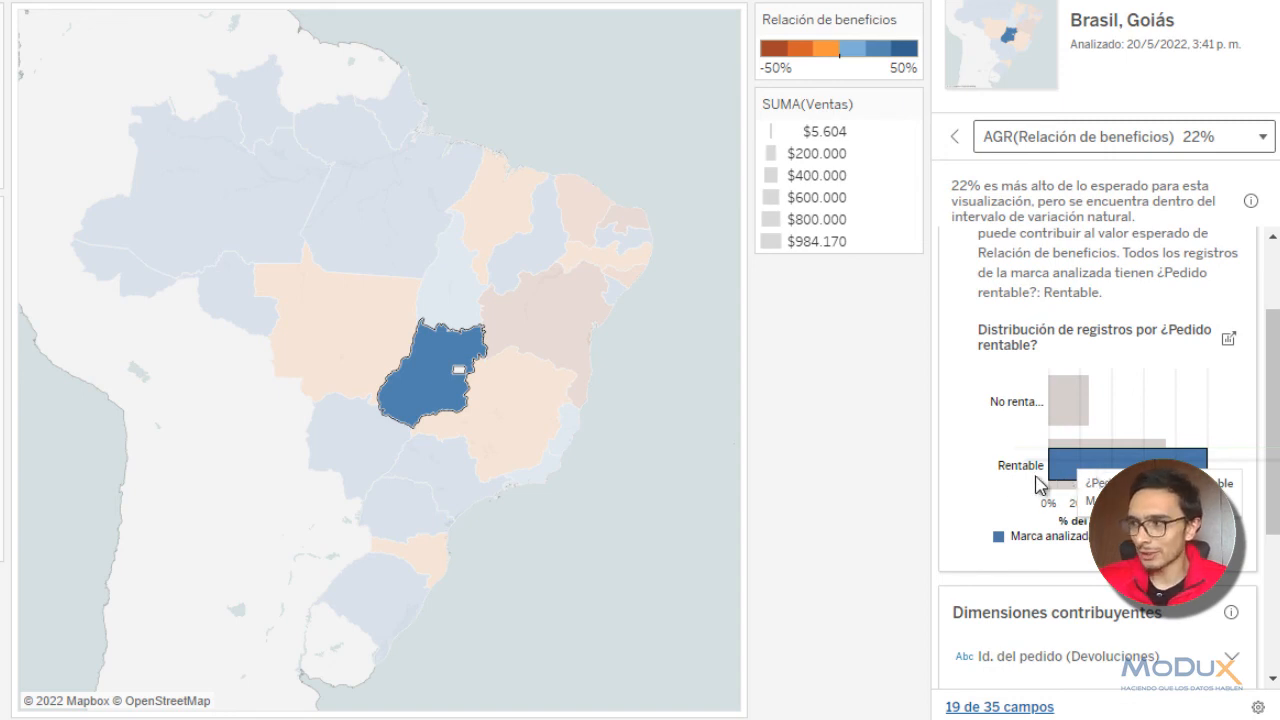
scroll(1000, 478, down, 3)
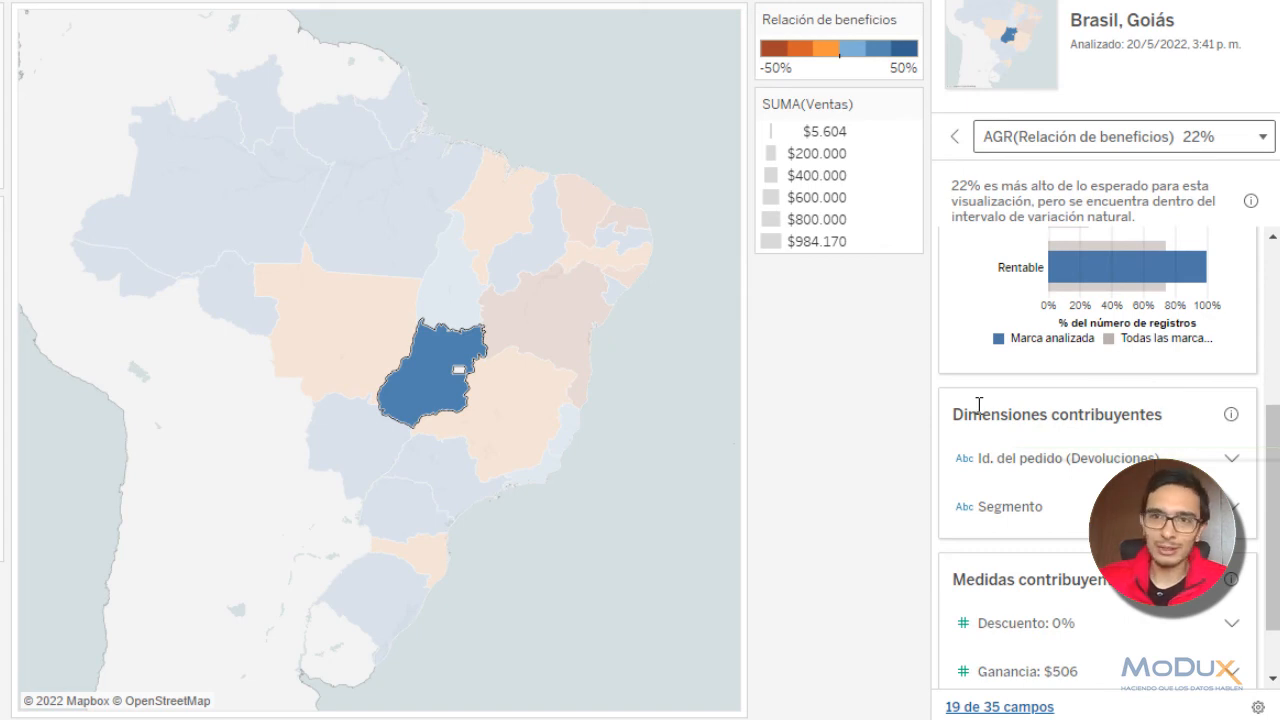
scroll(979, 404, down, 1)
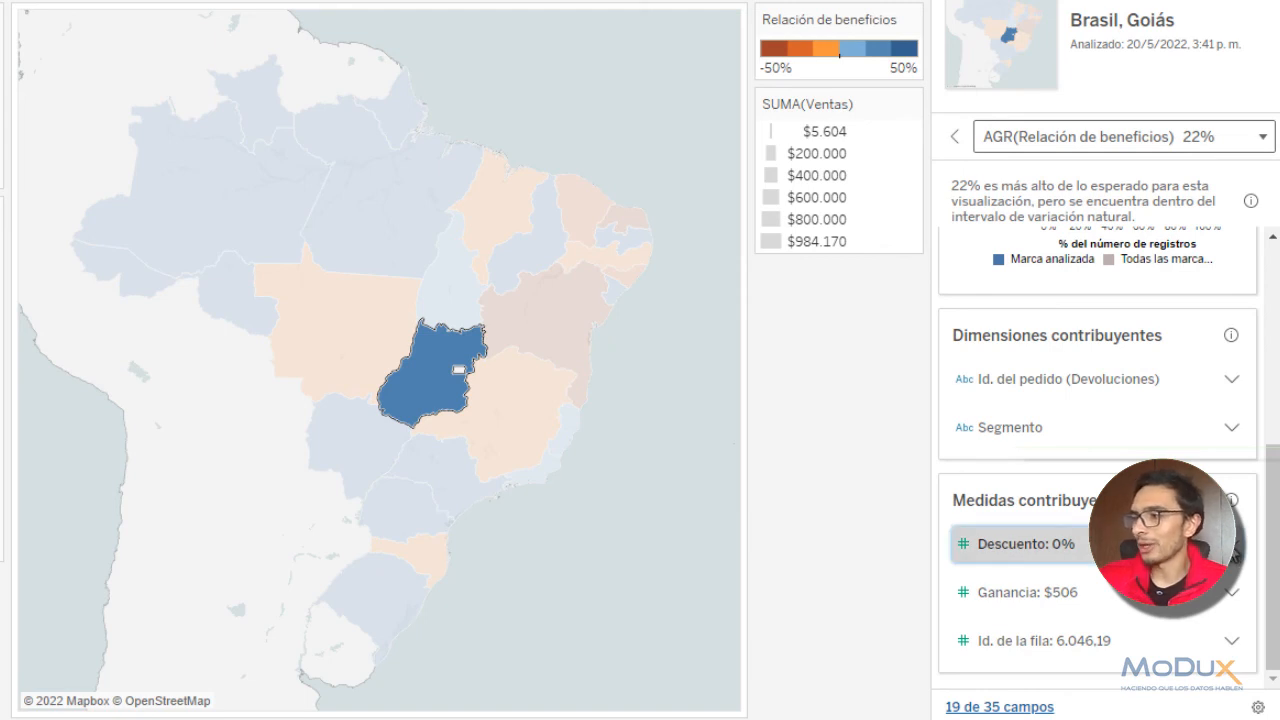
- Examine how average Descuento relates to Goiás's Relación de beneficios, and collapse that explanation
click(1025, 544)
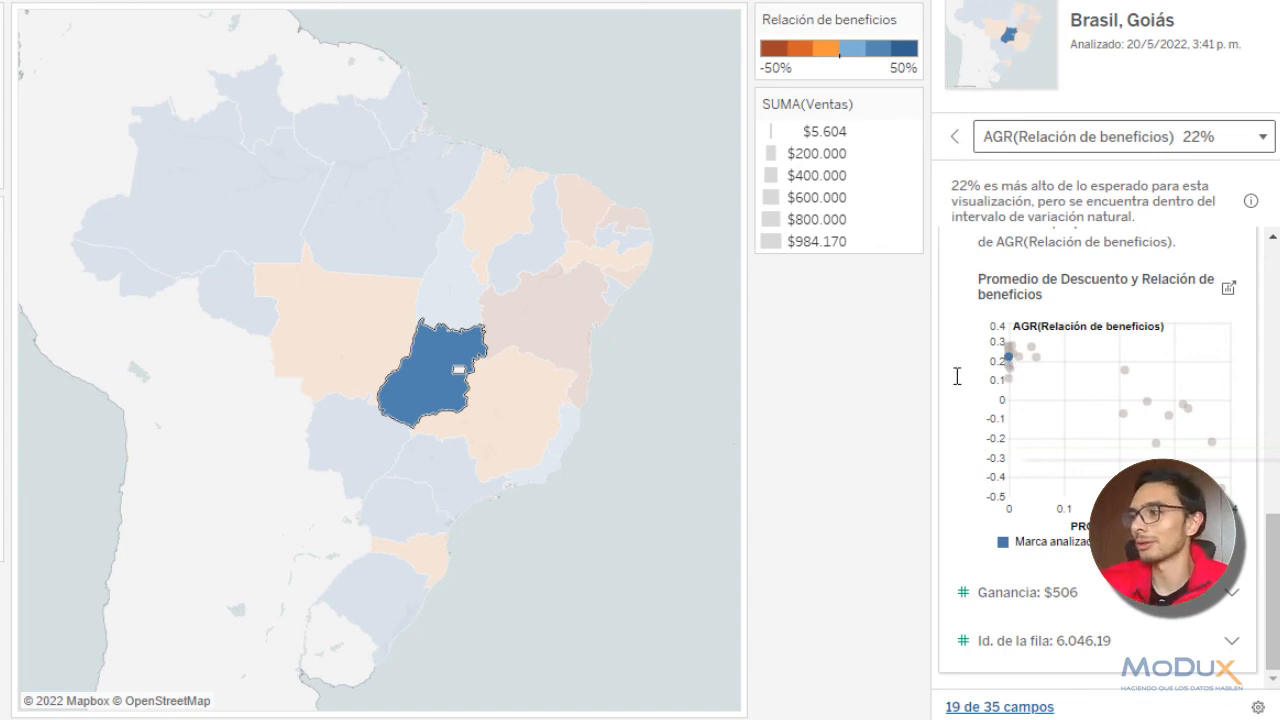
scroll(956, 380, up, 2)
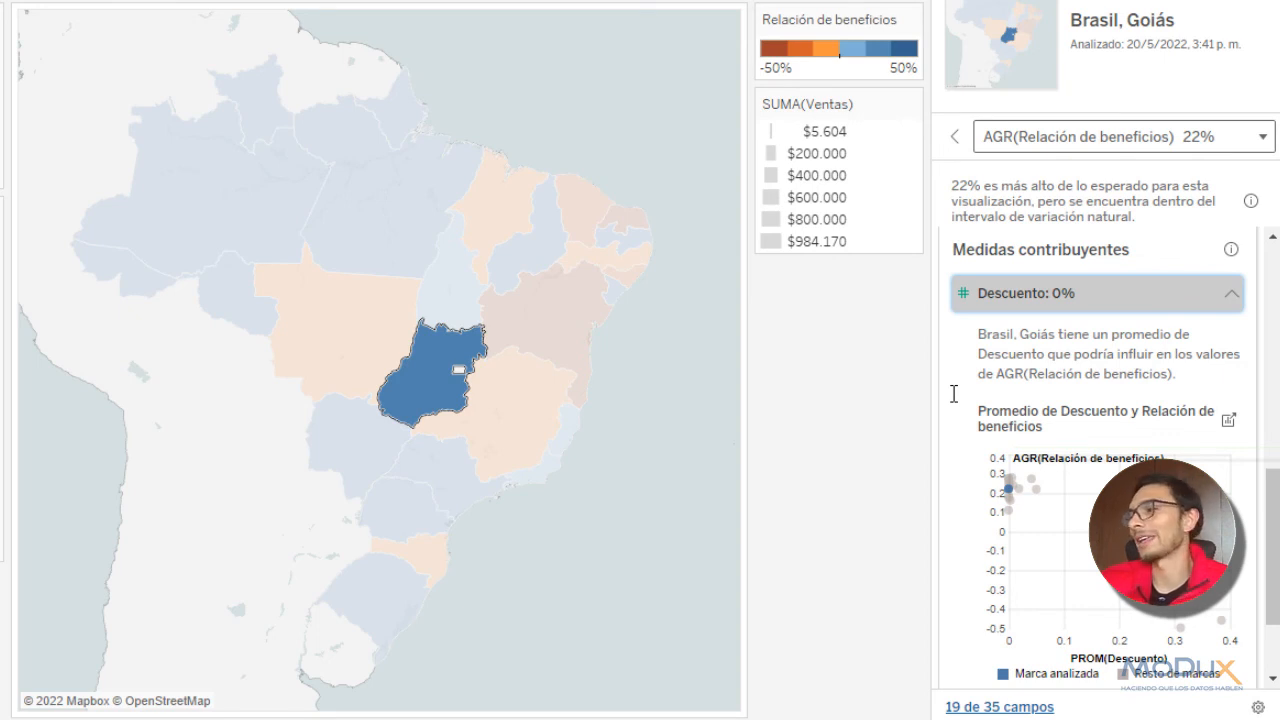
scroll(954, 394, down, 1)
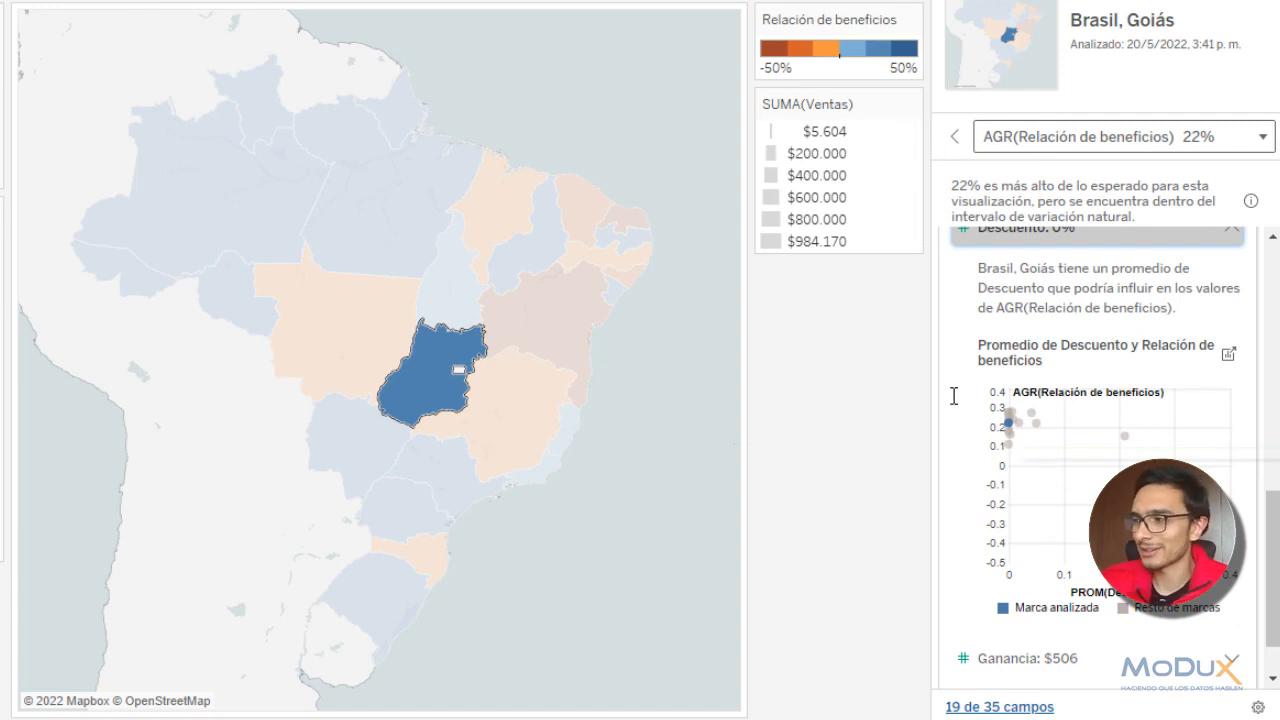
click(1196, 227)
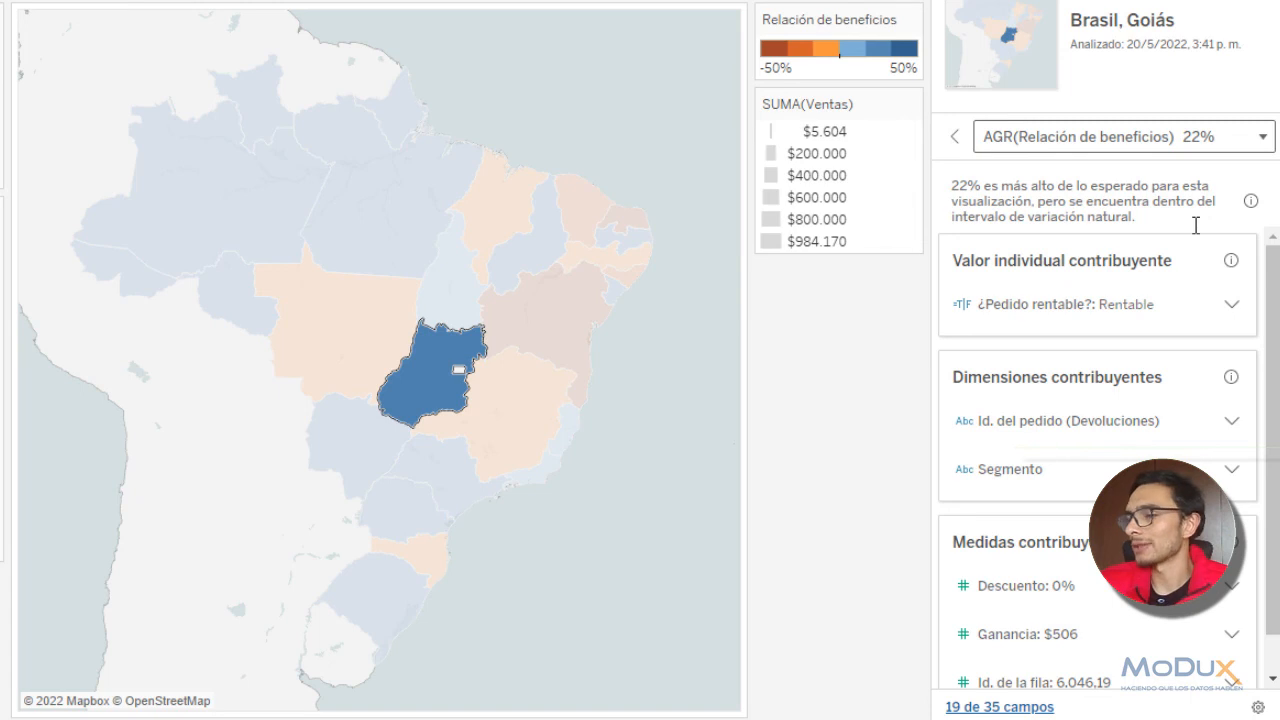
- Read the help notes on Valor individual contribuyente and Dimensiones contribuyentes, and view and close the latter's Más información article
click(1231, 261)
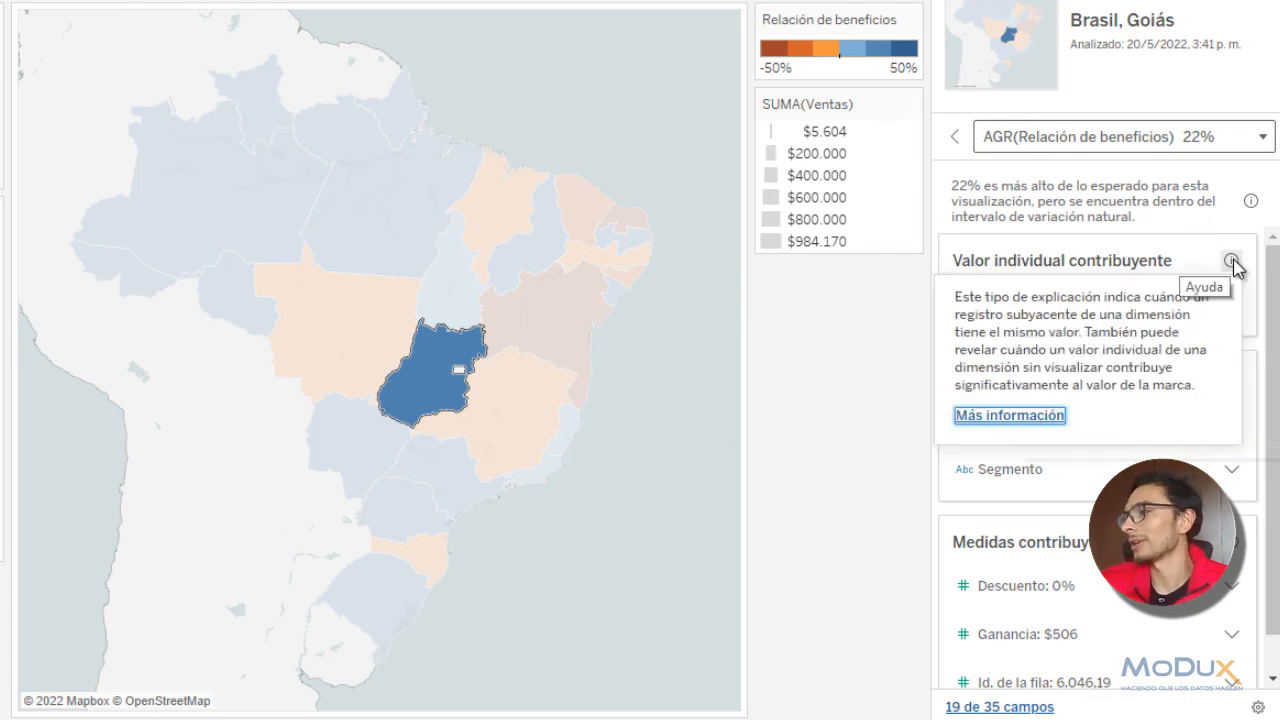
click(1085, 280)
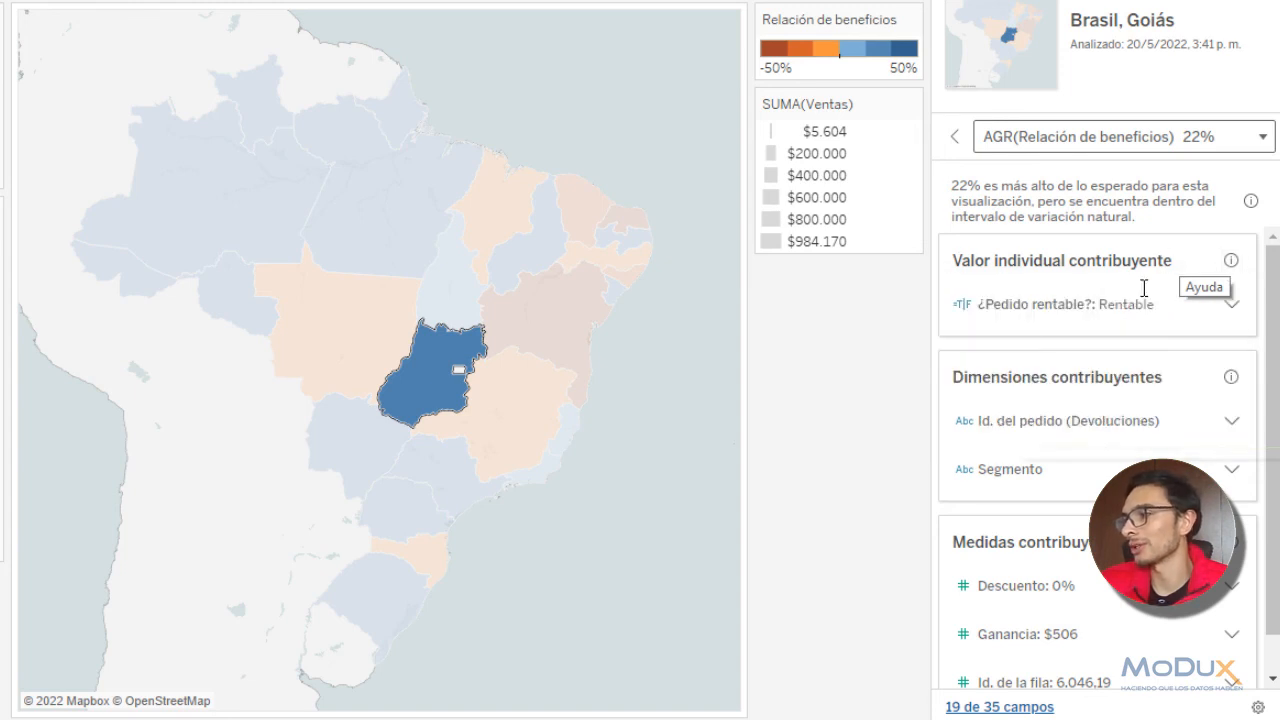
click(1231, 377)
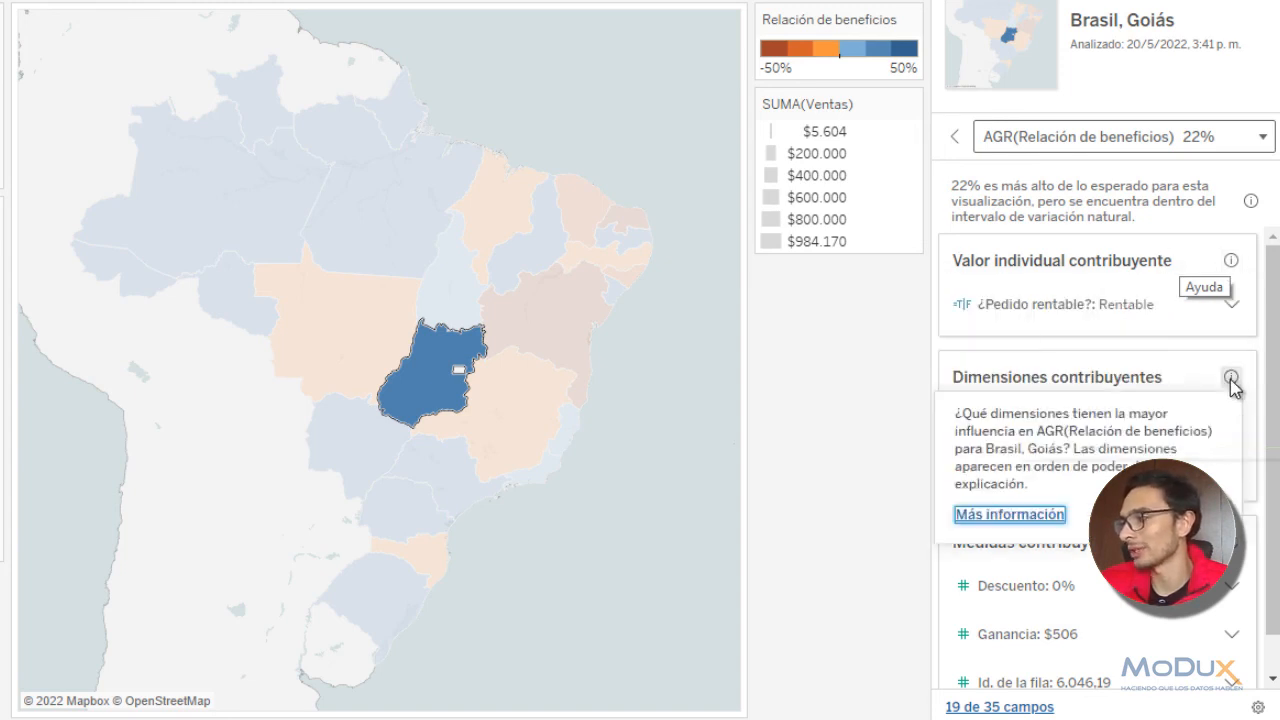
click(1231, 379)
click(1231, 379)
click(1232, 385)
click(1233, 380)
click(1217, 410)
click(1231, 377)
click(1006, 513)
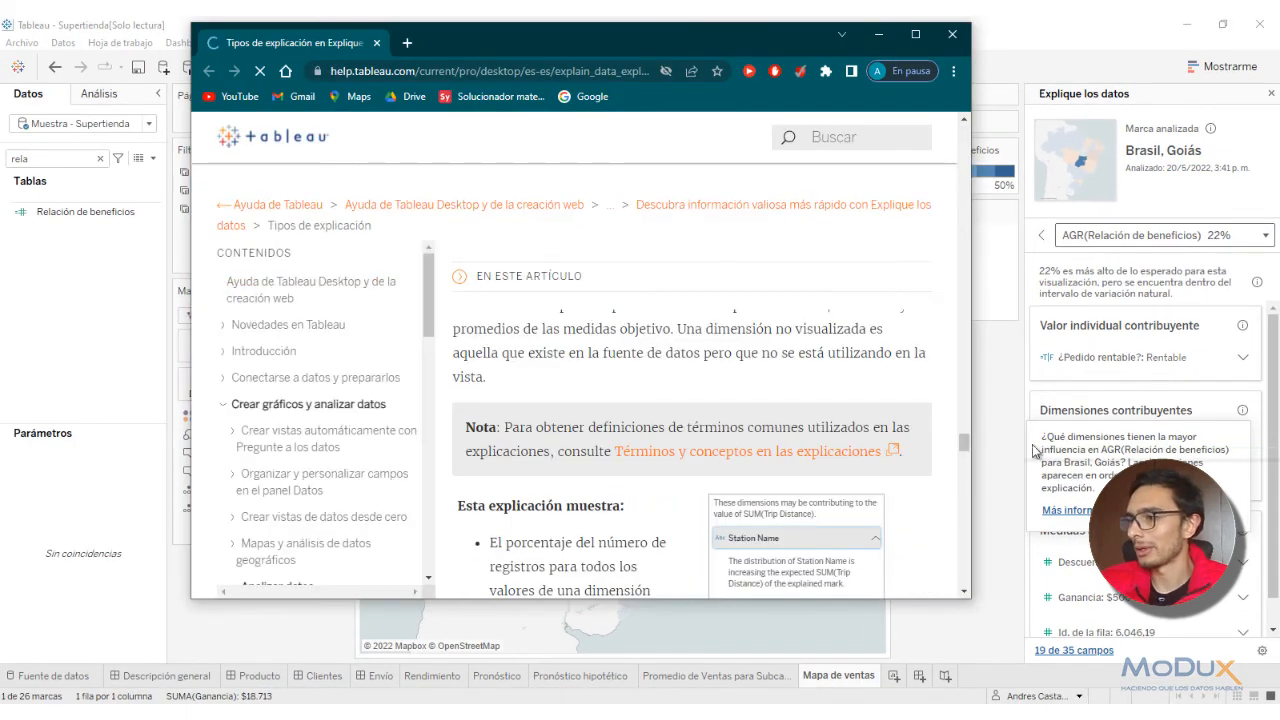
click(952, 37)
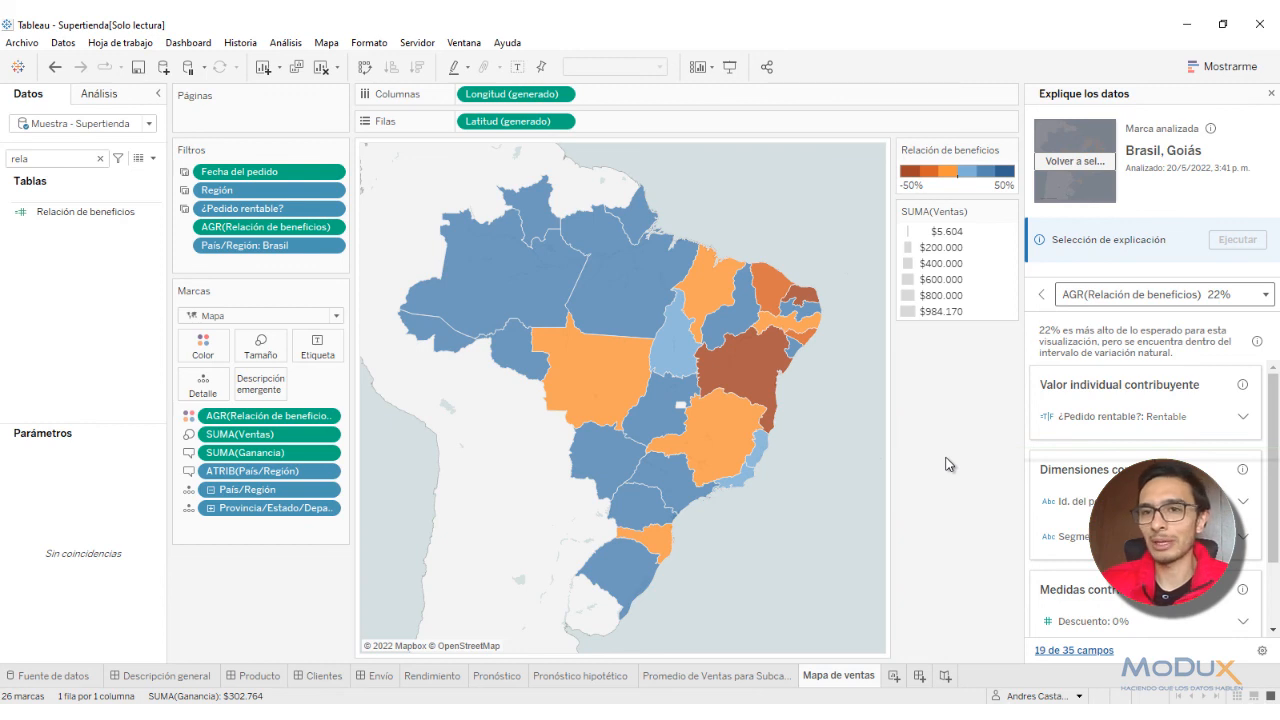
- In the Explain Data settings, set the Id. de la fila field to No incluir nunca
click(1262, 652)
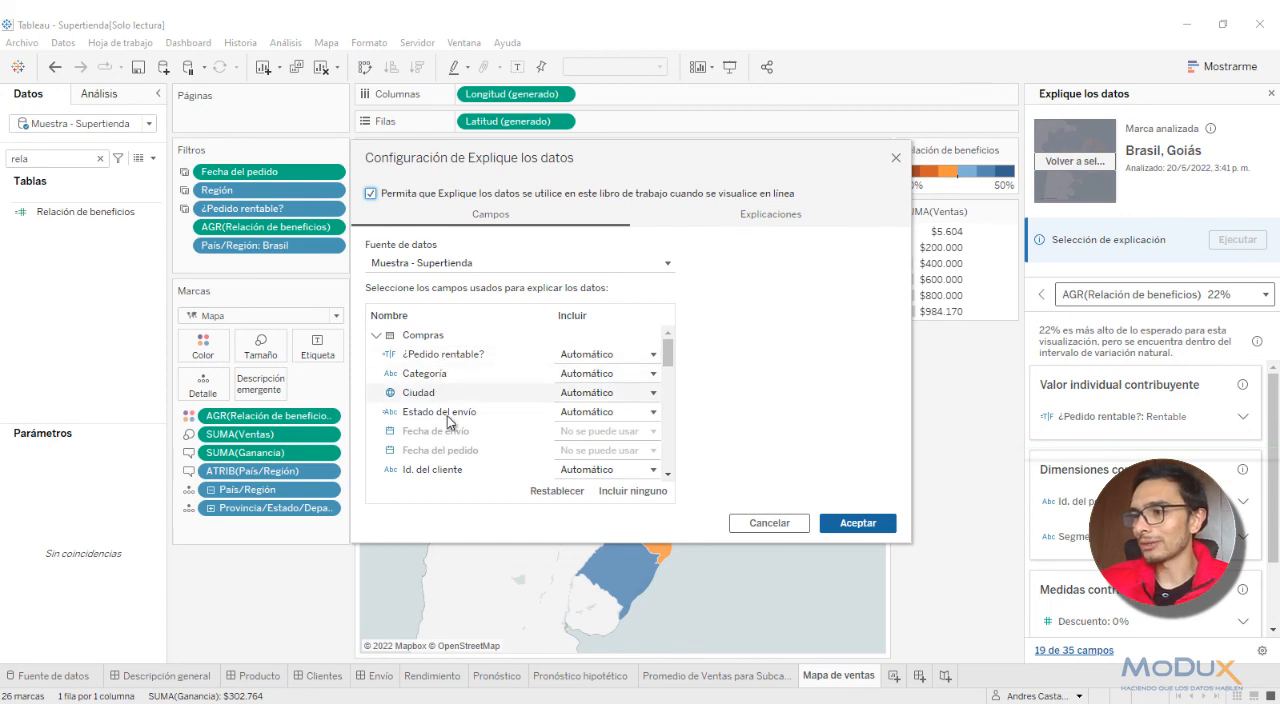
scroll(540, 425, down, 3)
scroll(543, 428, down, 5)
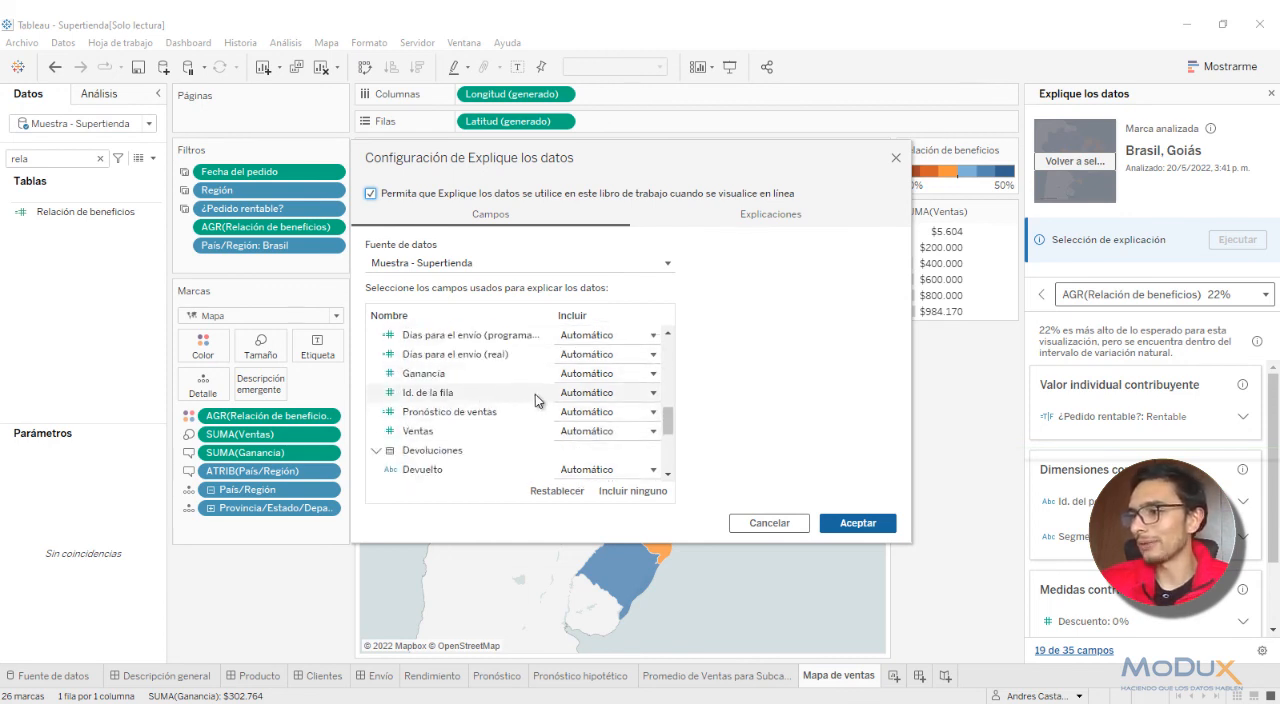
click(653, 393)
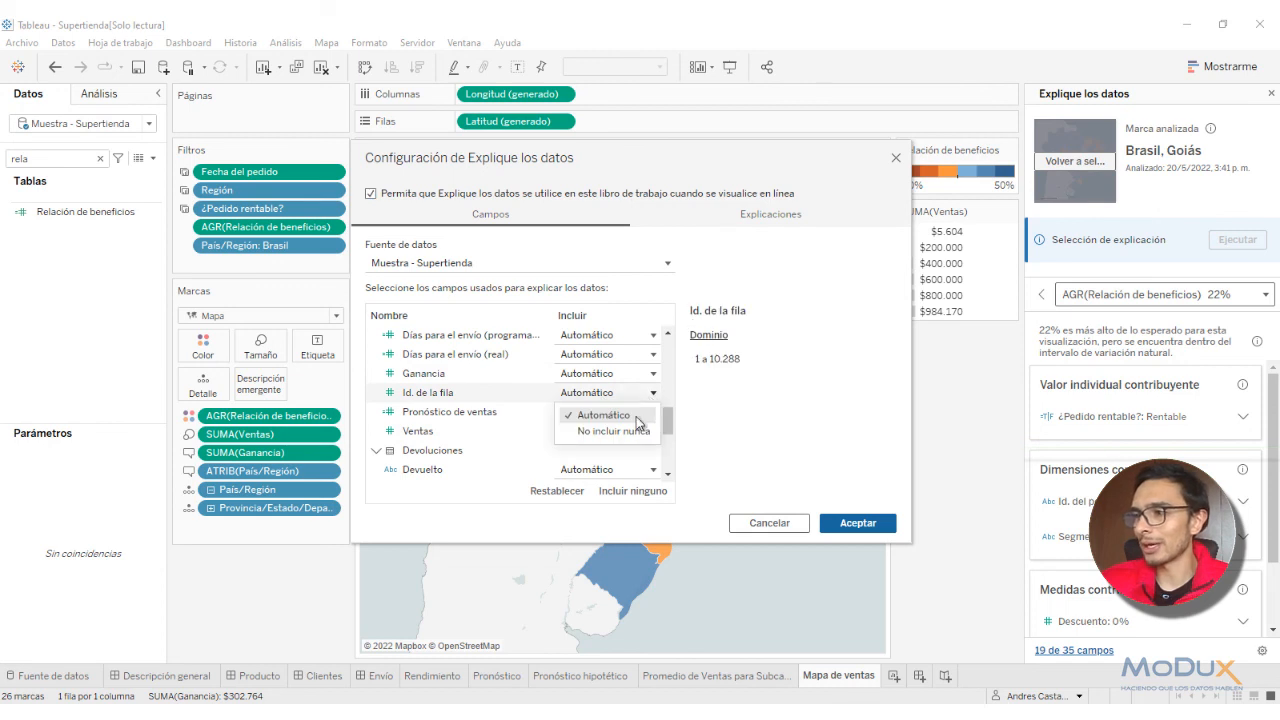
click(628, 431)
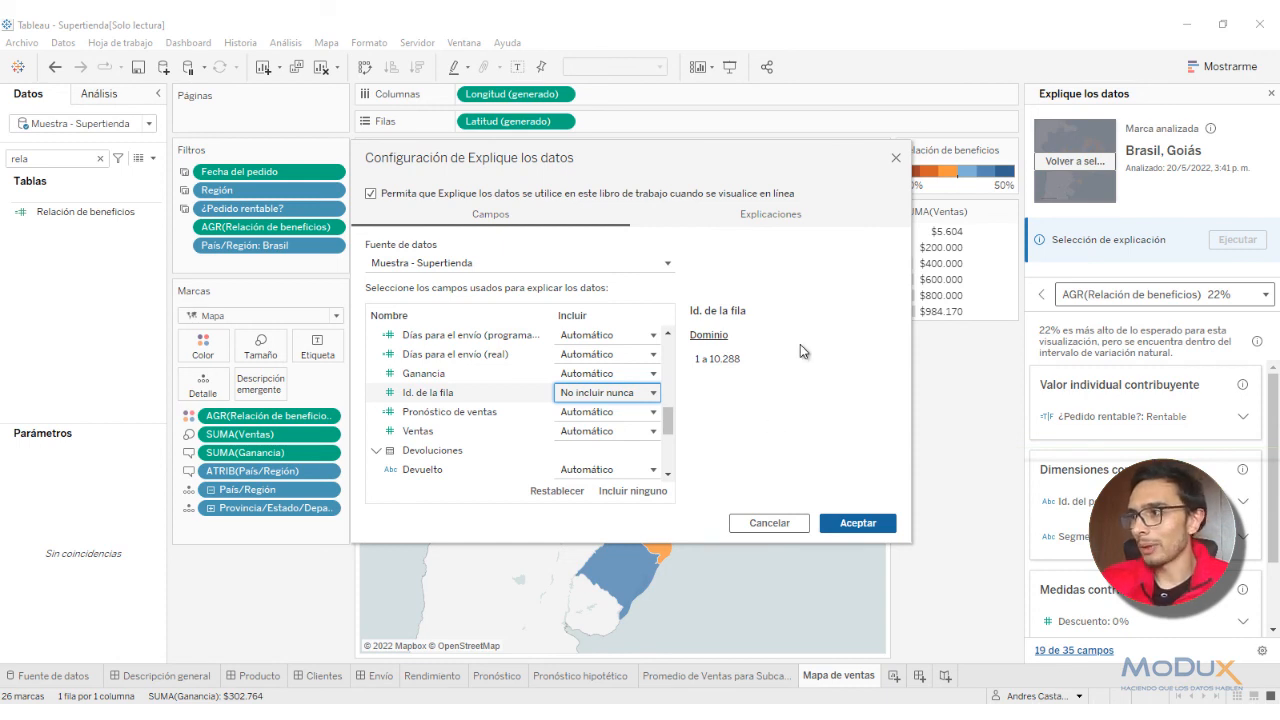
- Review the descriptions of the explanation types available in the workbook, such as Valores extremos, Valor promedio de la marca and Valores individuales relevantes
click(771, 222)
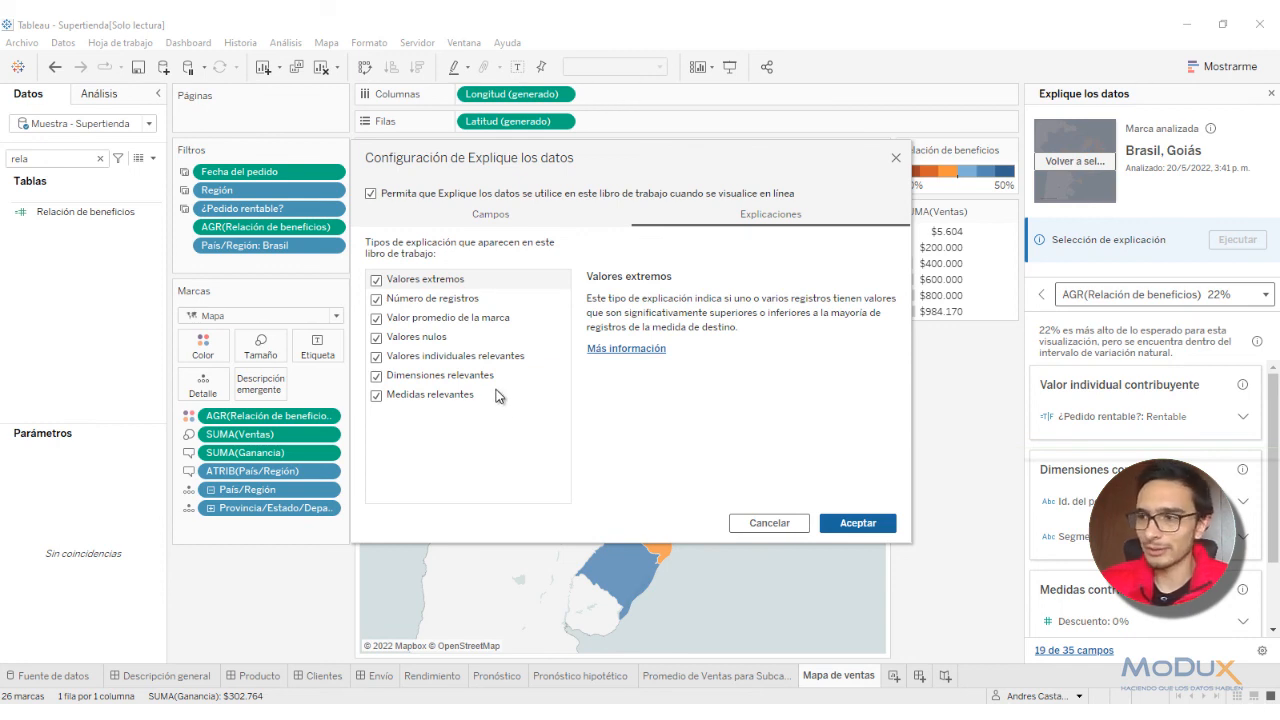
click(466, 301)
click(466, 320)
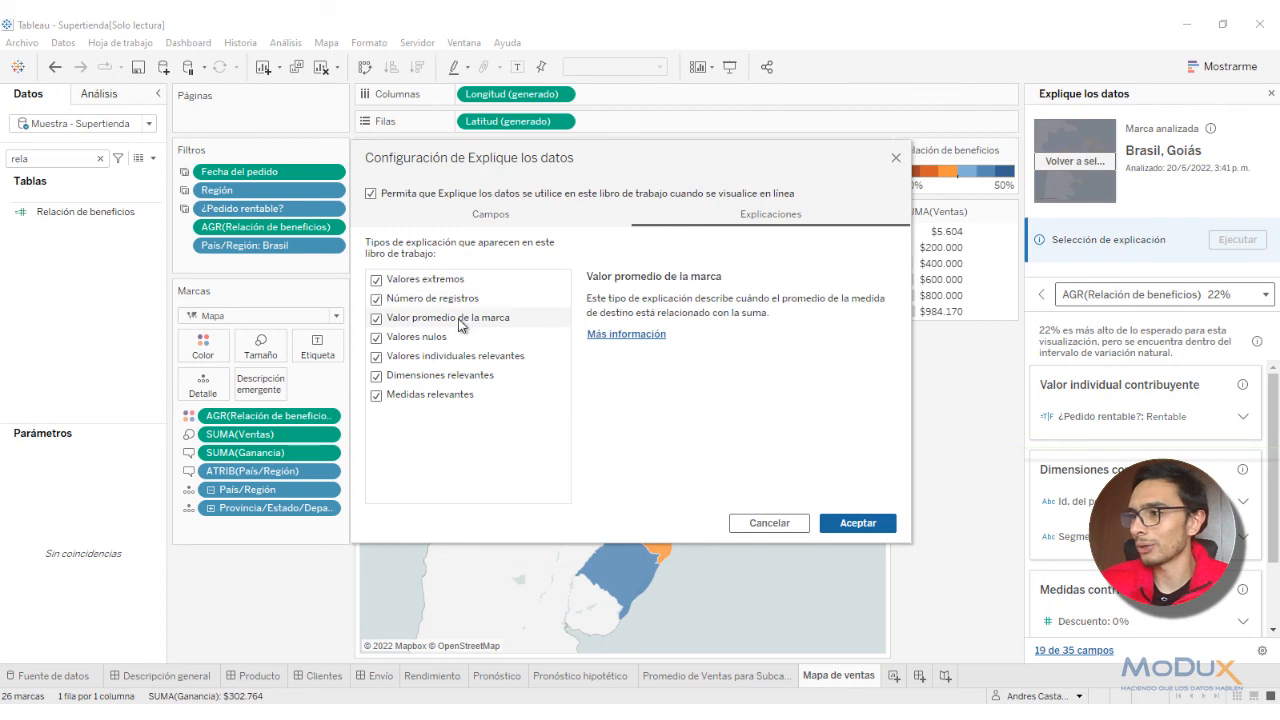
click(425, 340)
click(432, 357)
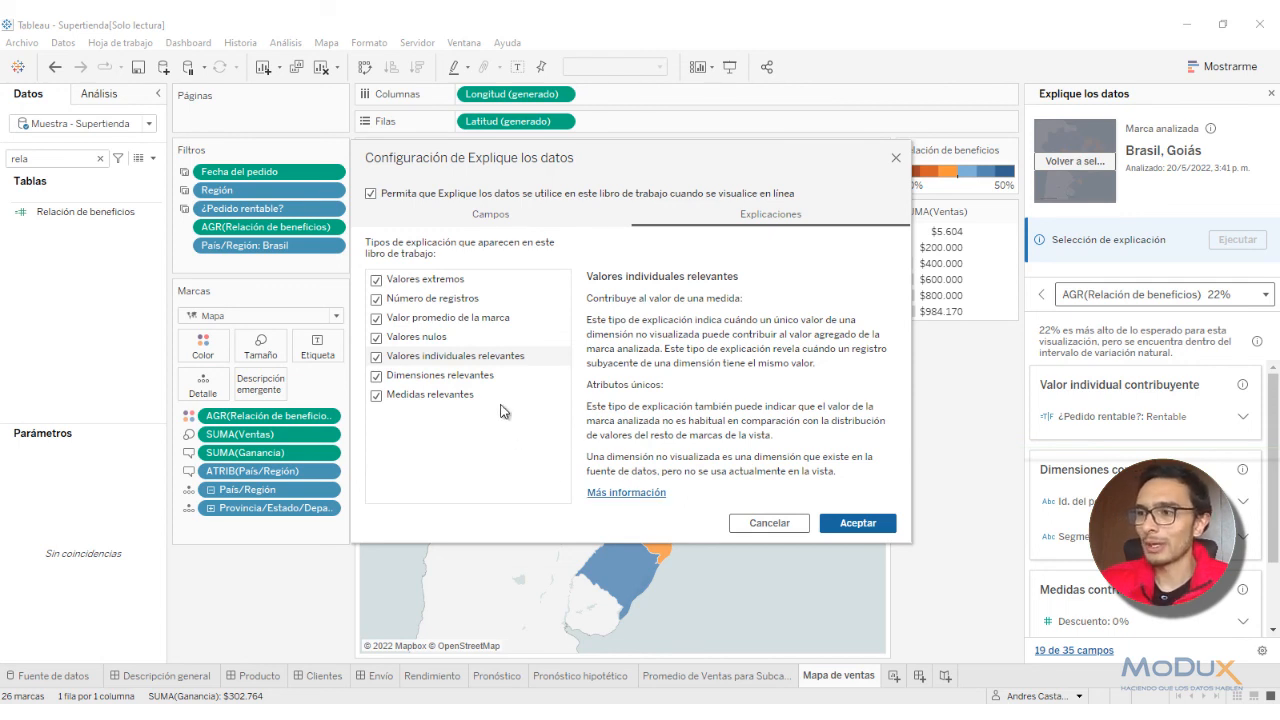
click(481, 283)
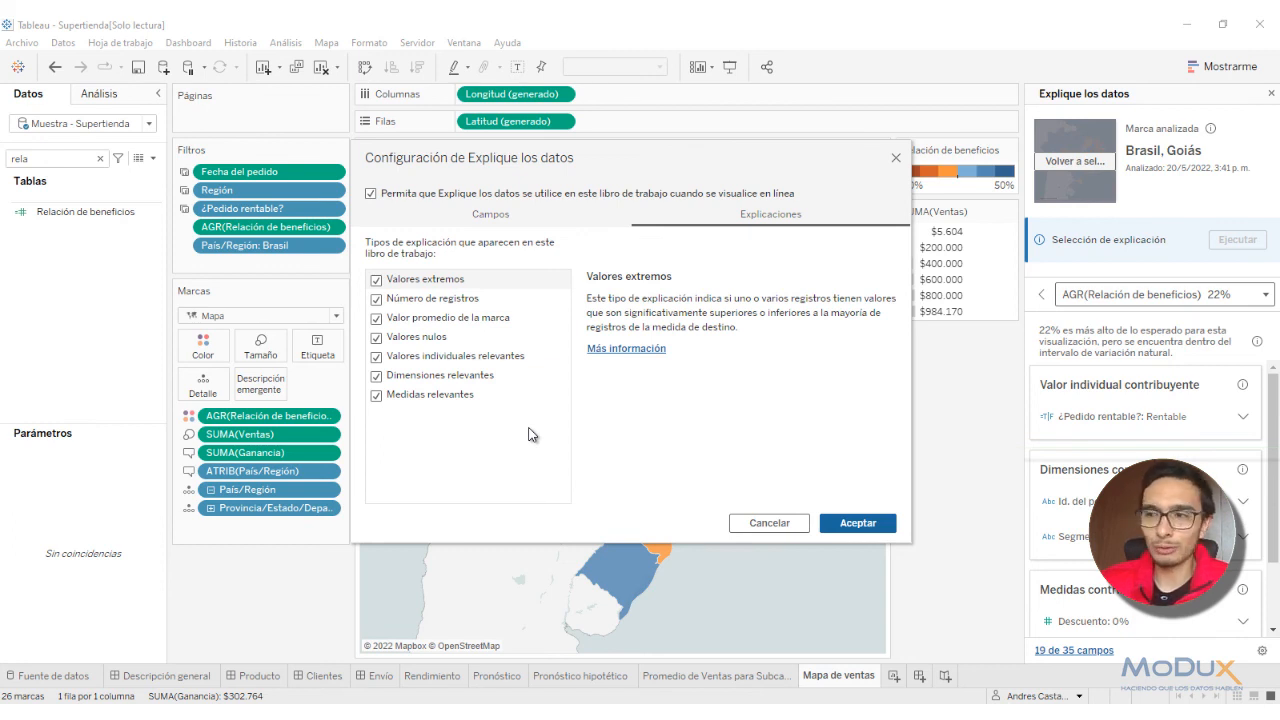
- Deselect the Valores extremos explanation type in the Explain Data settings
click(377, 280)
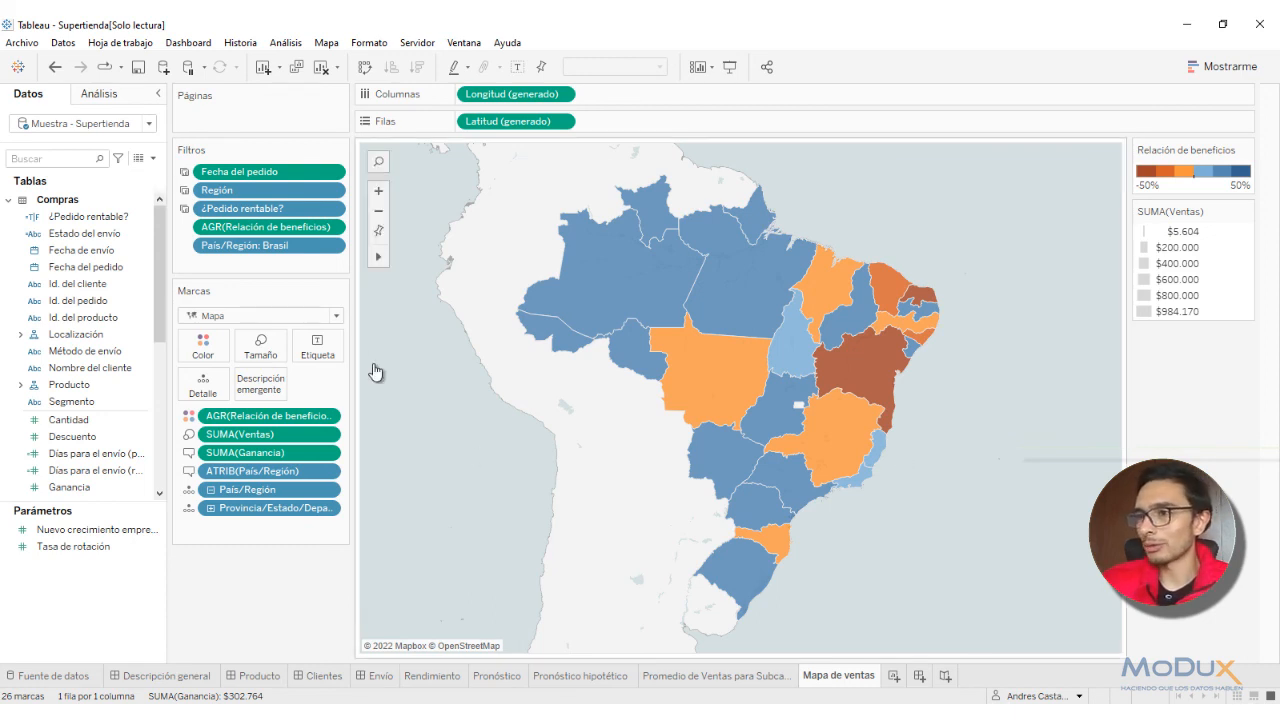
- Remove the País/Región filter for Brasil and collapse the País/Región hierarchy so the map shows whole countries
drag(263, 245, 231, 562)
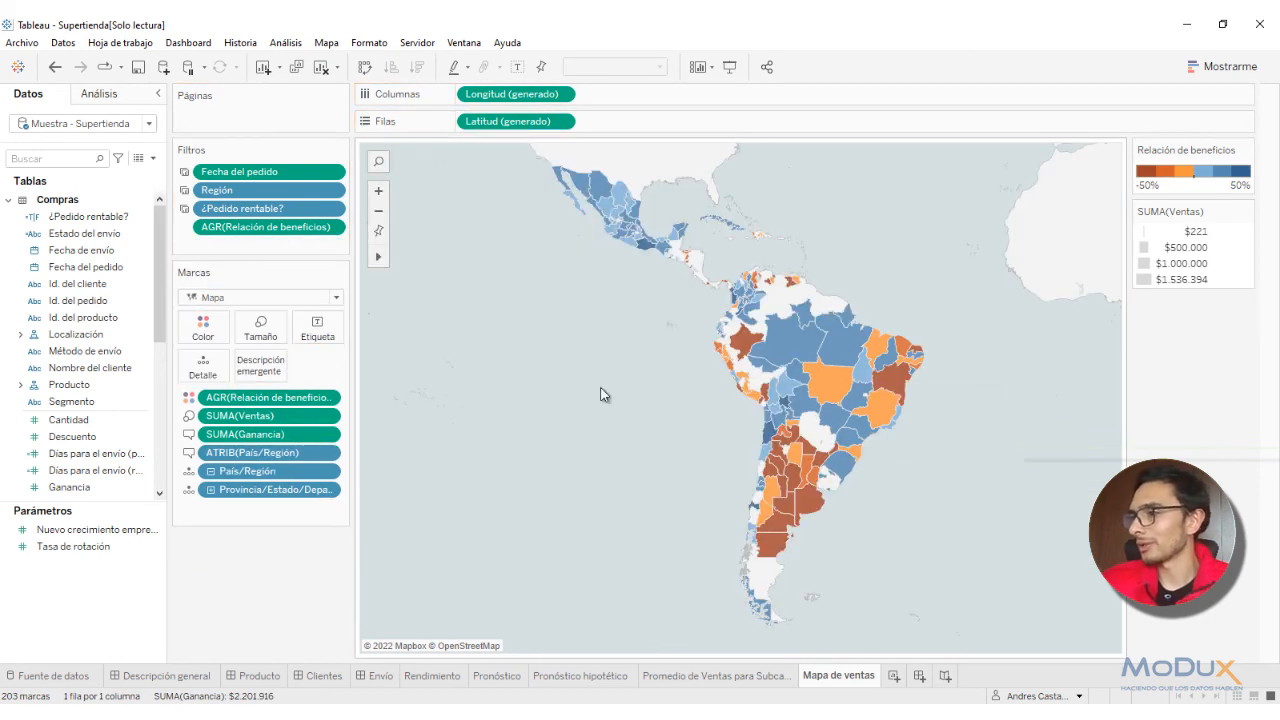
click(211, 471)
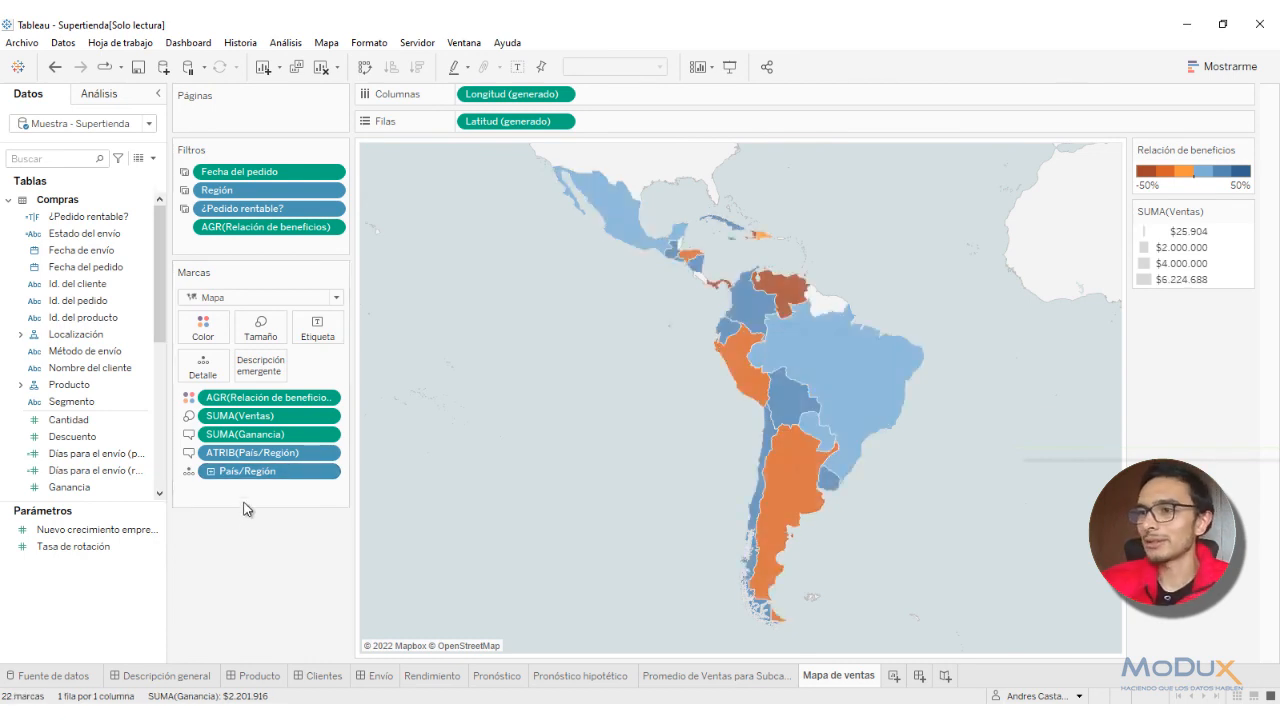
- Edit the Región filter to select values from the list and keep only Sur
click(332, 191)
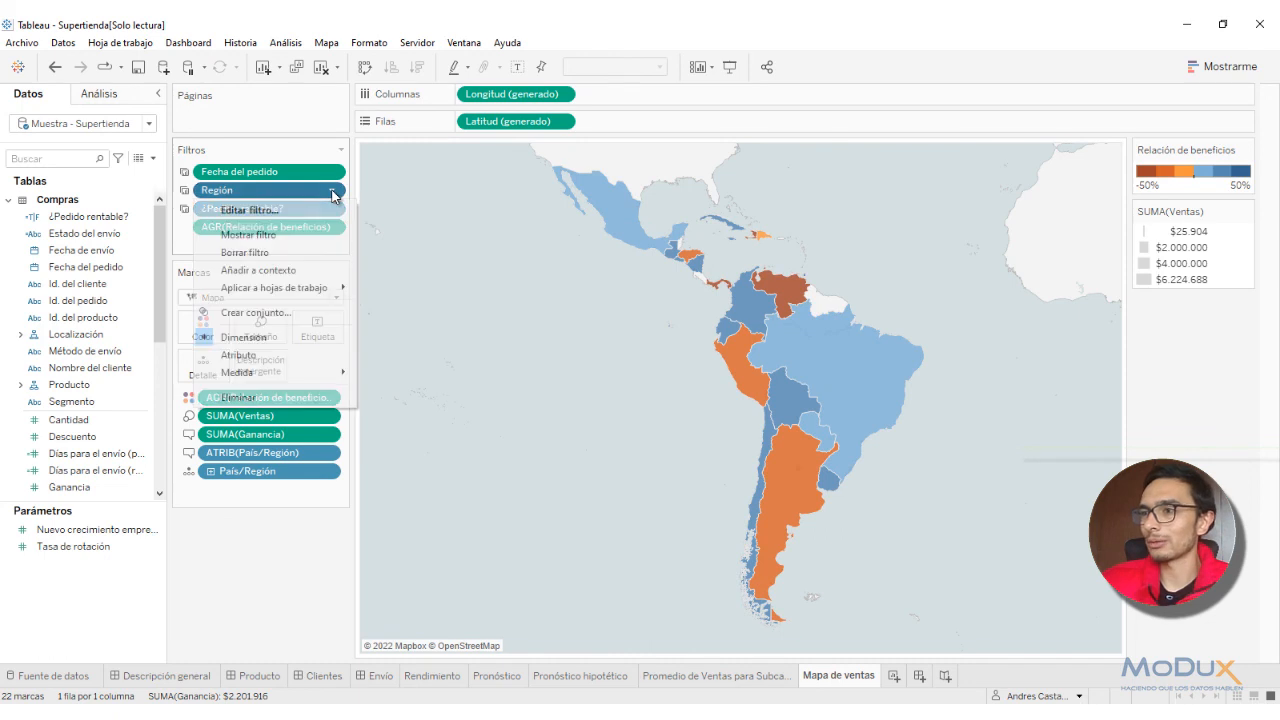
click(282, 211)
click(458, 206)
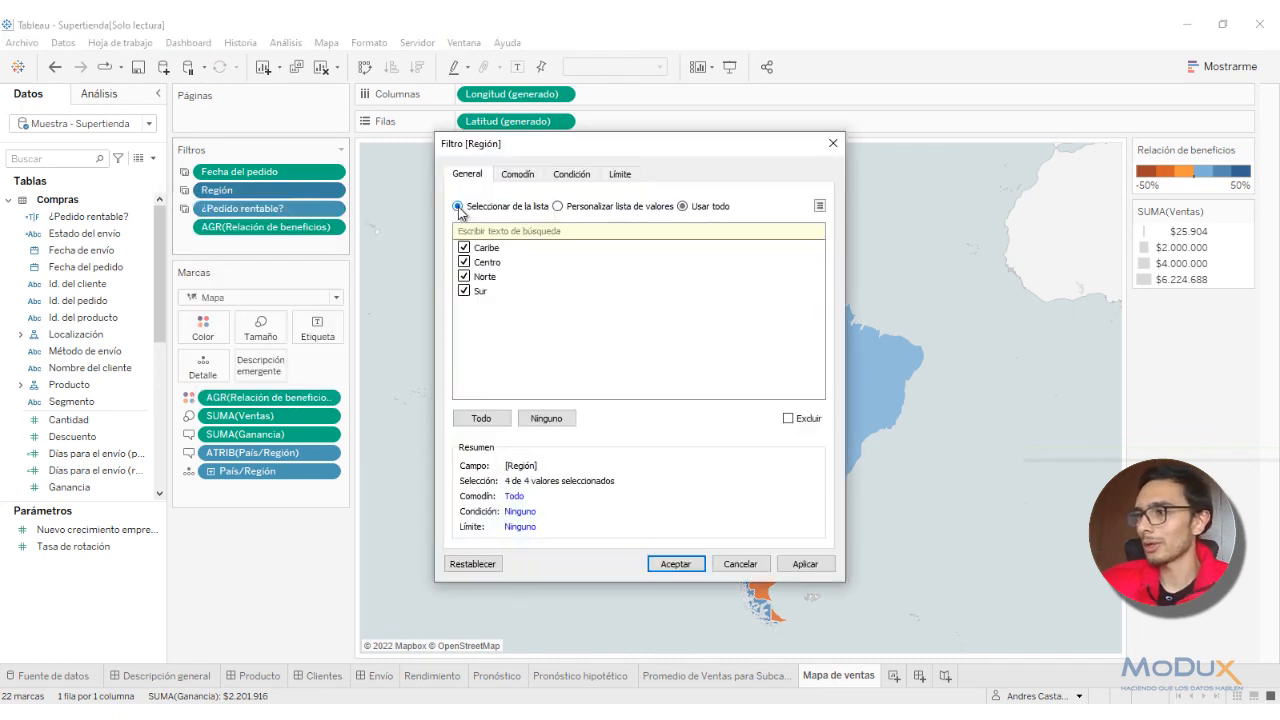
click(544, 420)
click(465, 291)
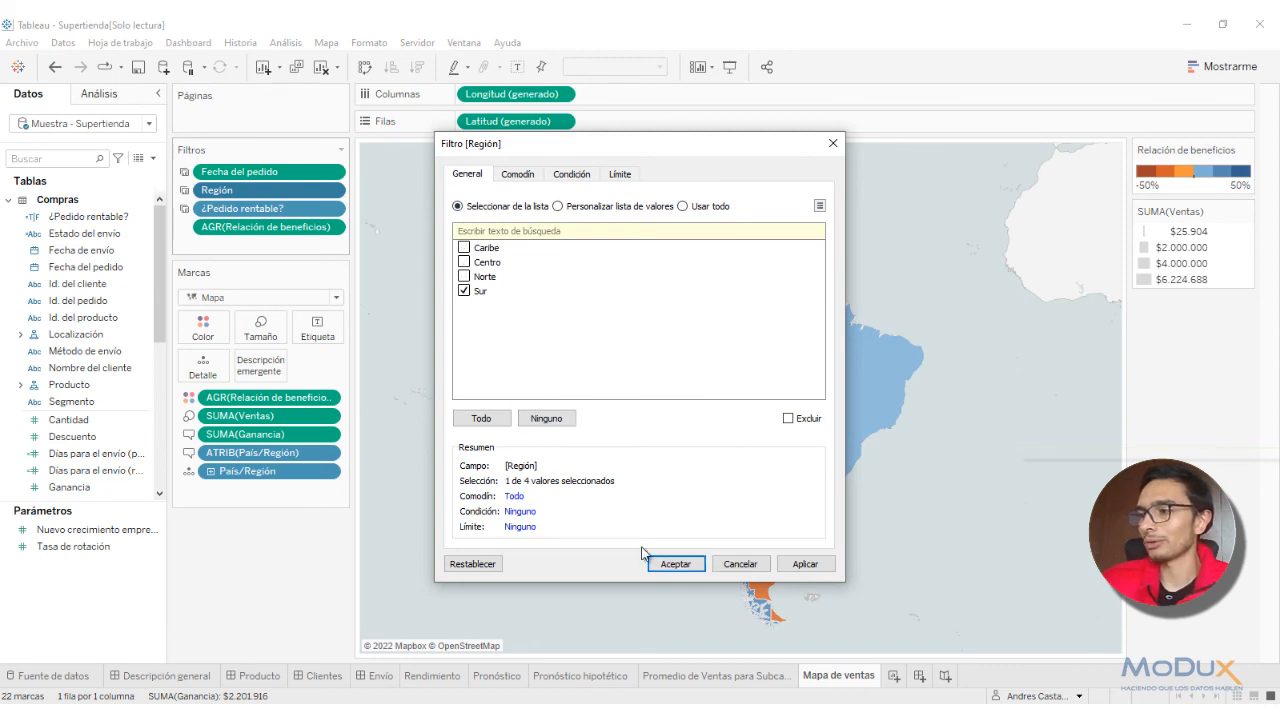
click(676, 564)
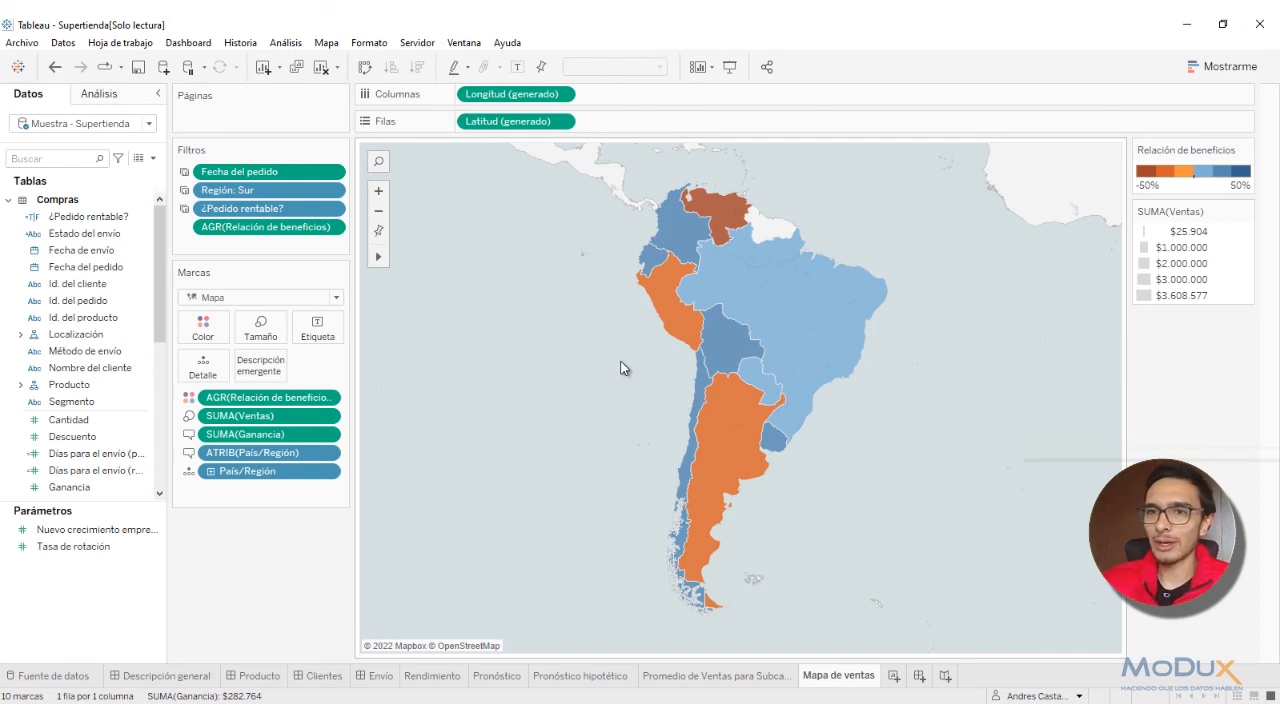
- Run Explain Data on the Perú mark of the sales map
click(664, 318)
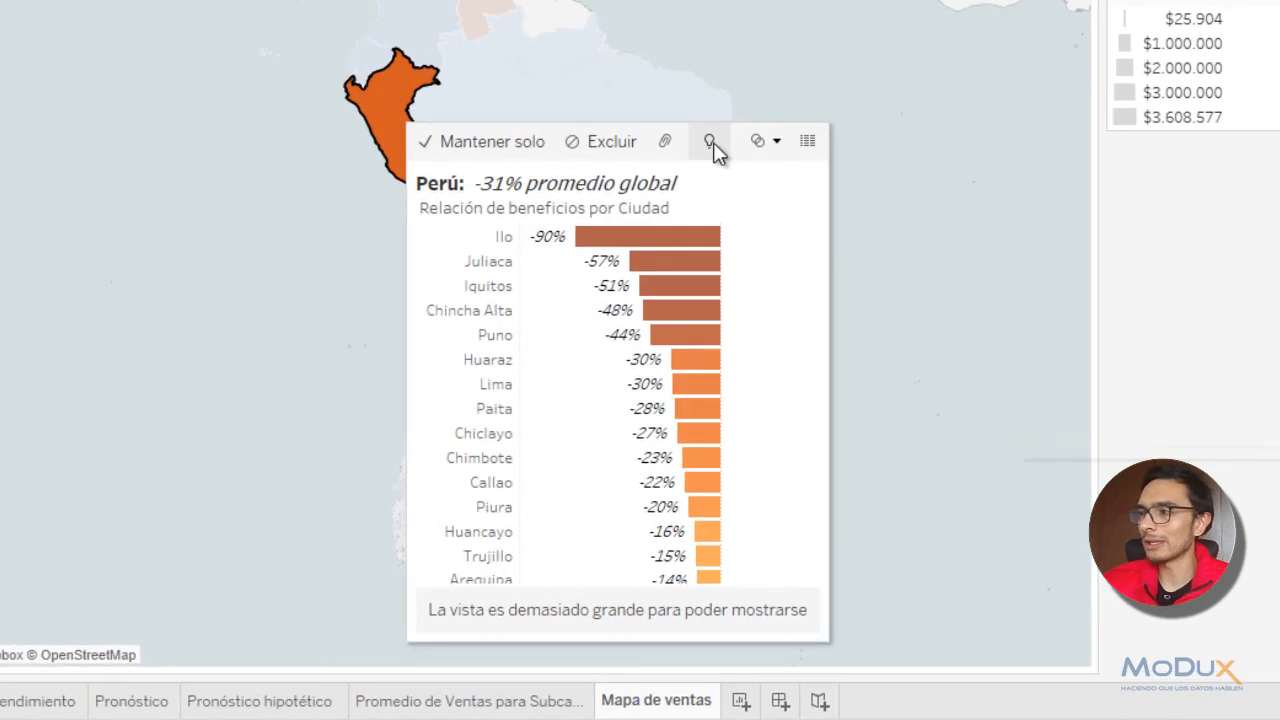
click(713, 142)
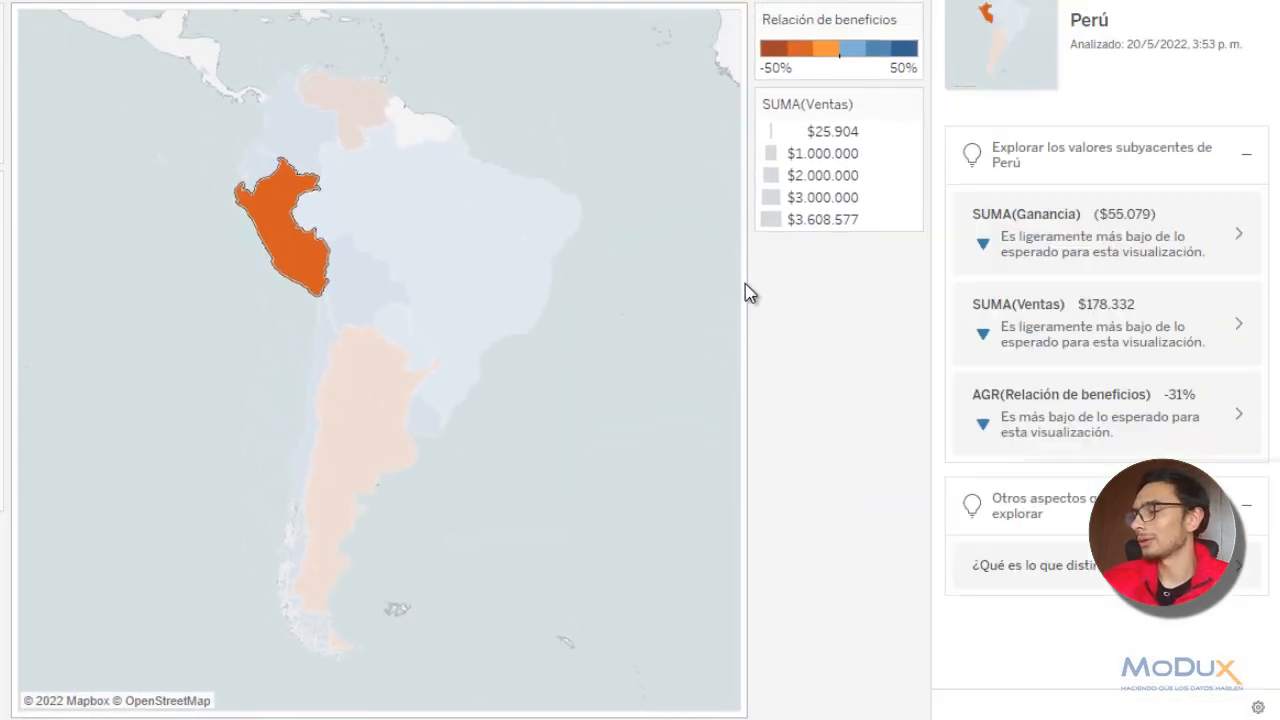